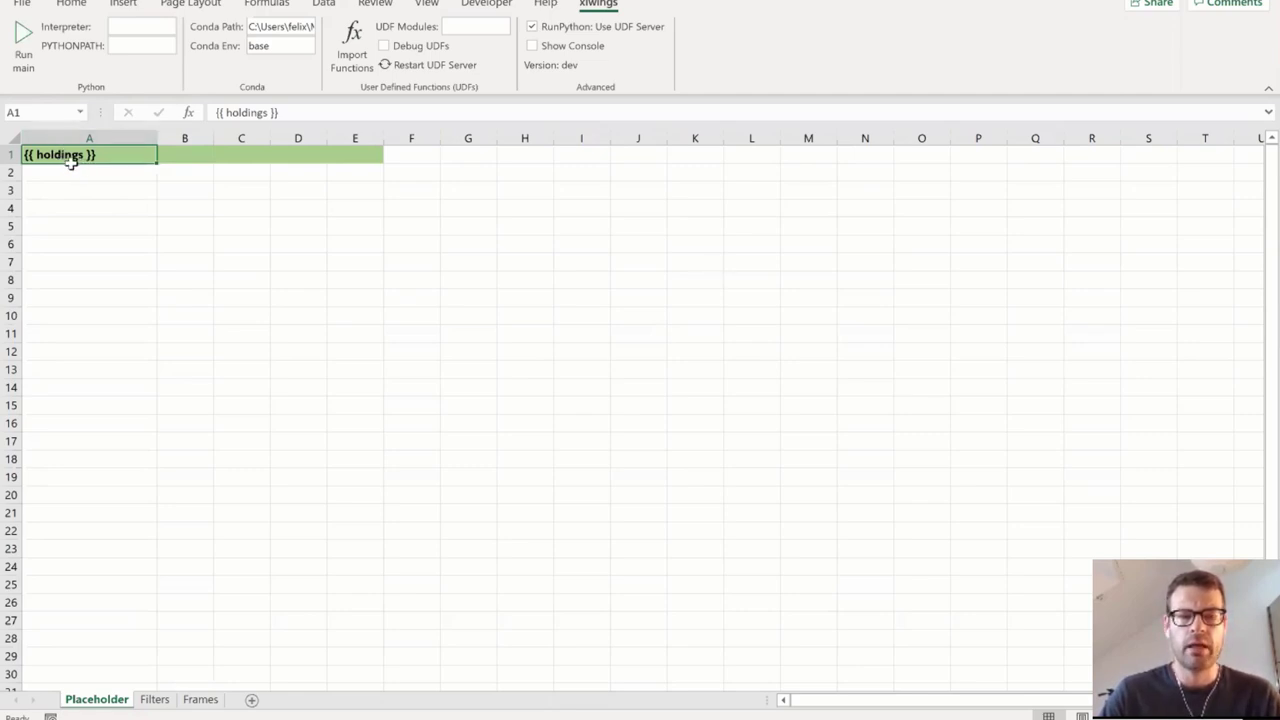
Run the main script on the Placeholder template and review the generated holdings table down to its last row.
left_click(31, 46)
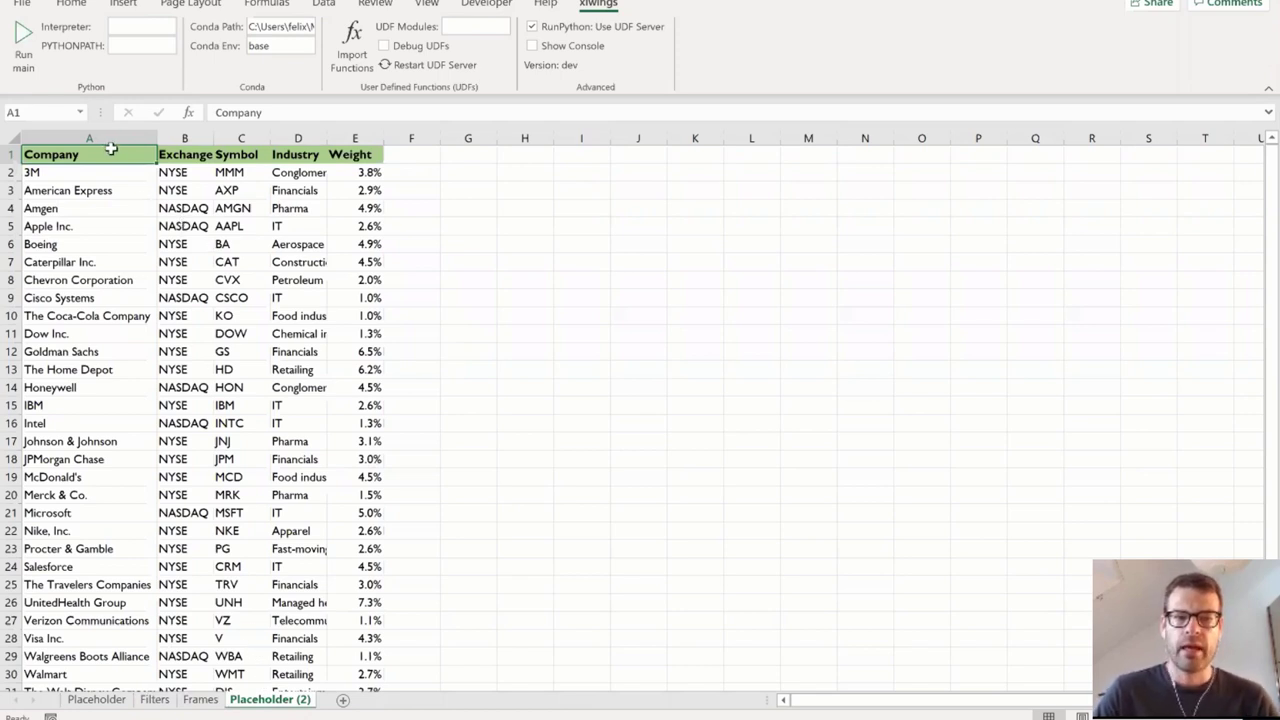
left_click_drag(110, 150, 371, 260)
scroll(371, 297, "down", 6)
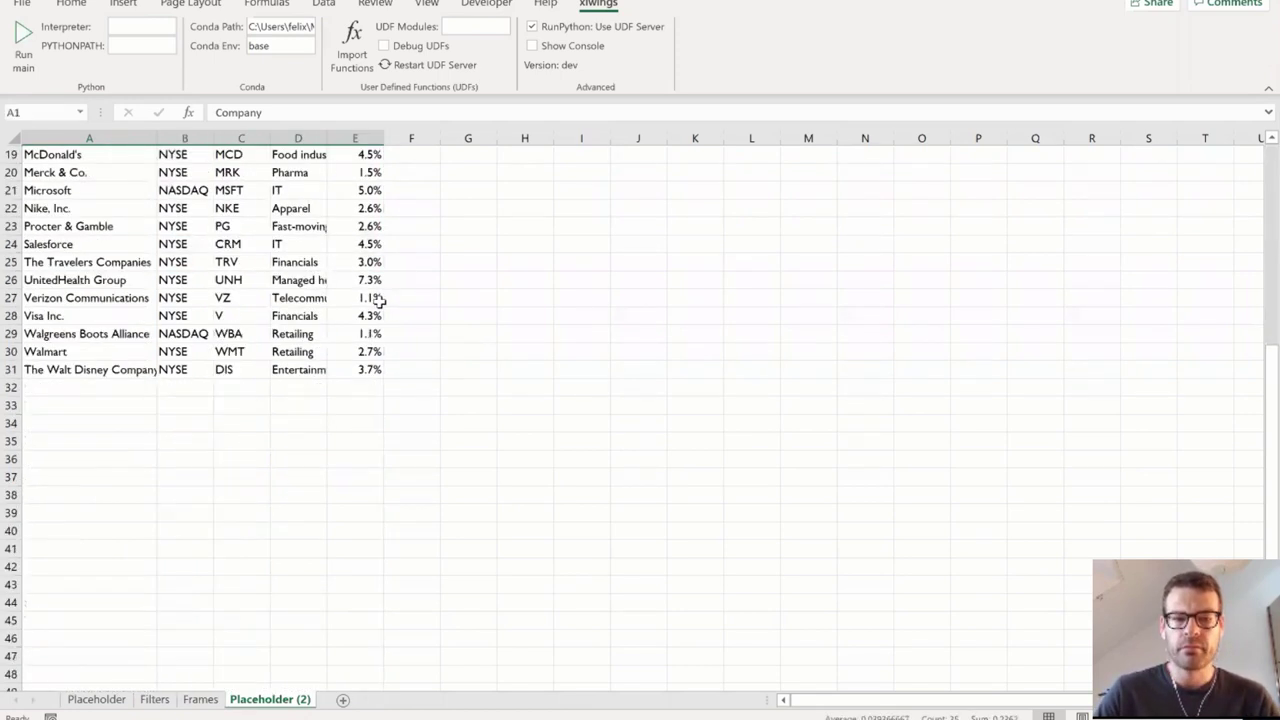
scroll(371, 331, "up", 6)
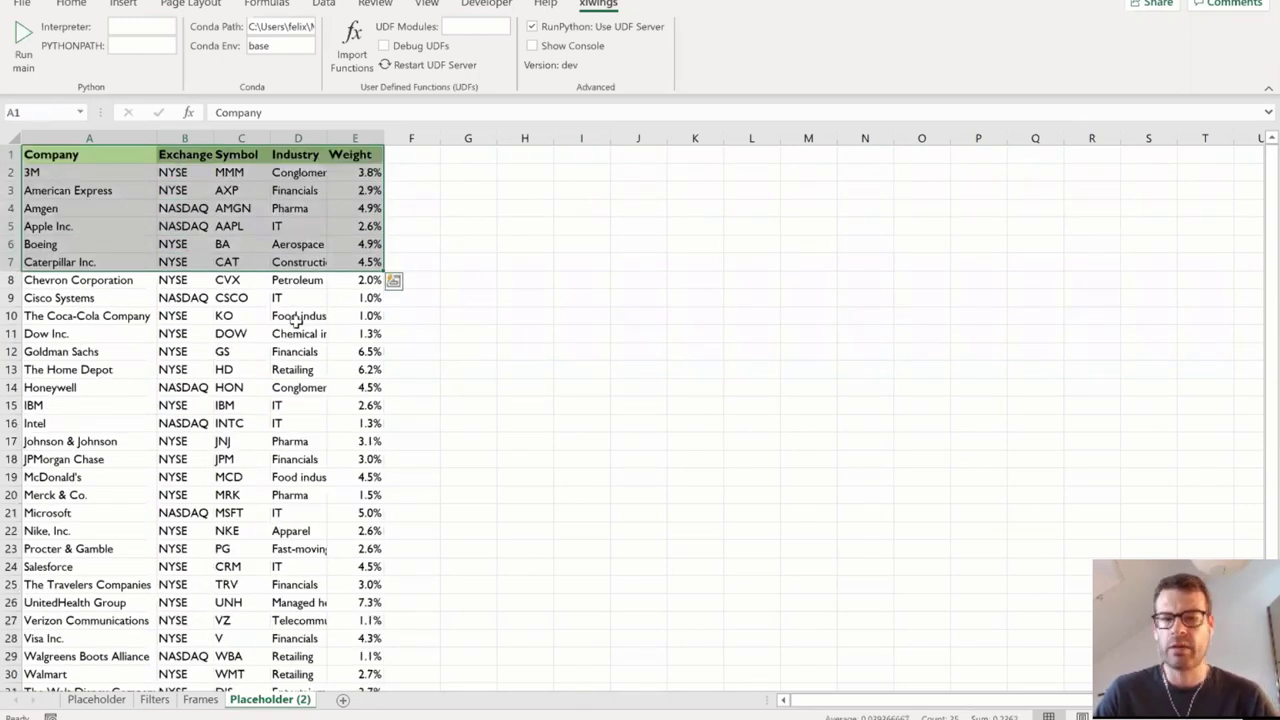
left_click(352, 238)
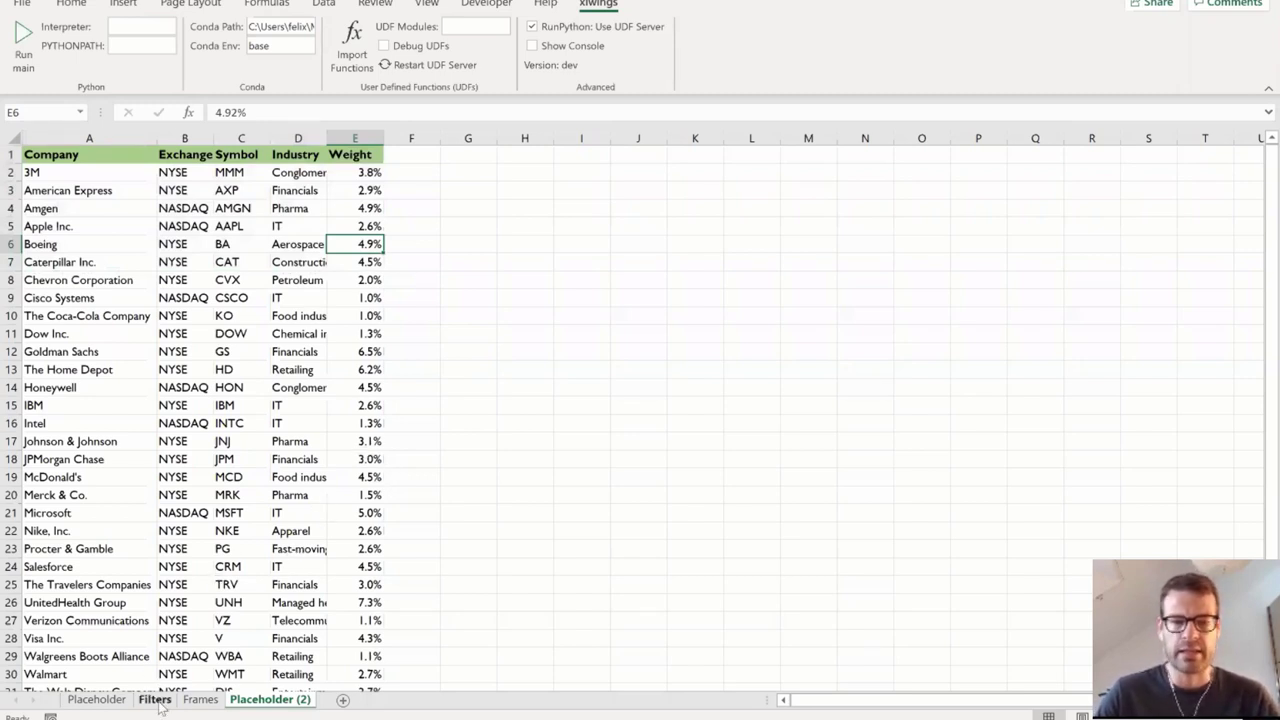
Insert two rows above the holdings placeholder on the Placeholder sheet and enter "Title" in A1.
left_click(97, 699)
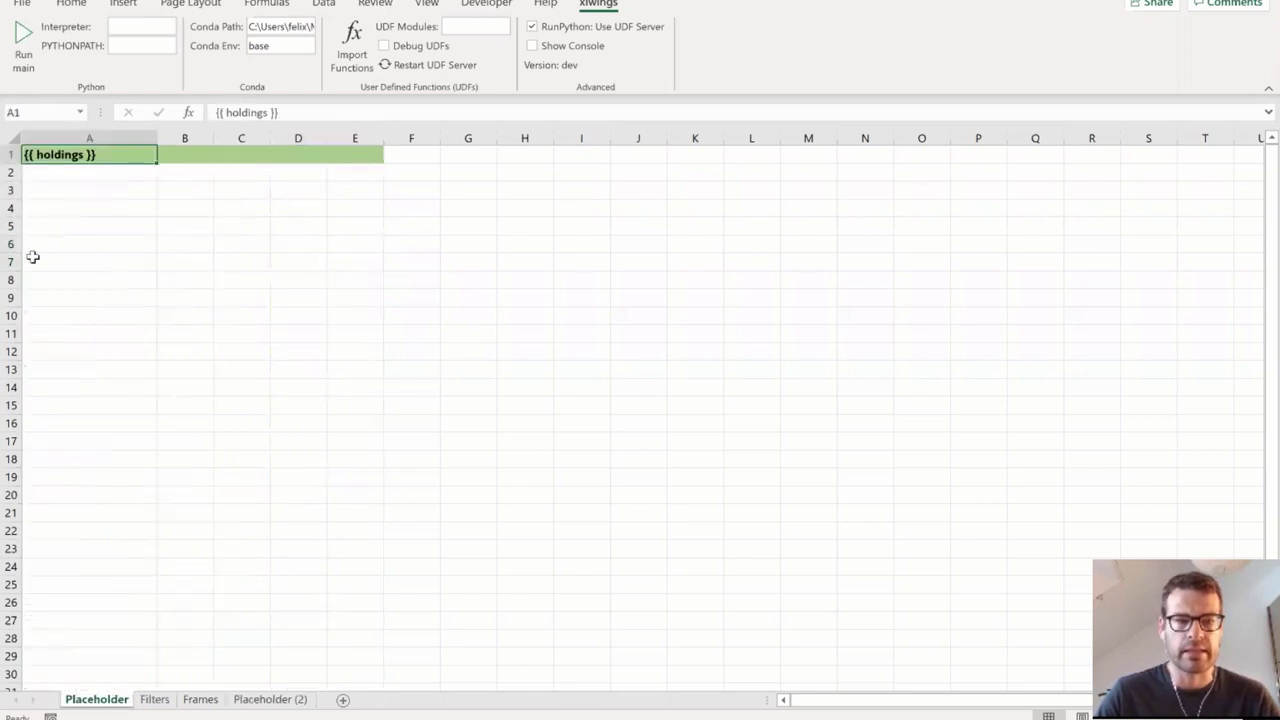
right_click(12, 155)
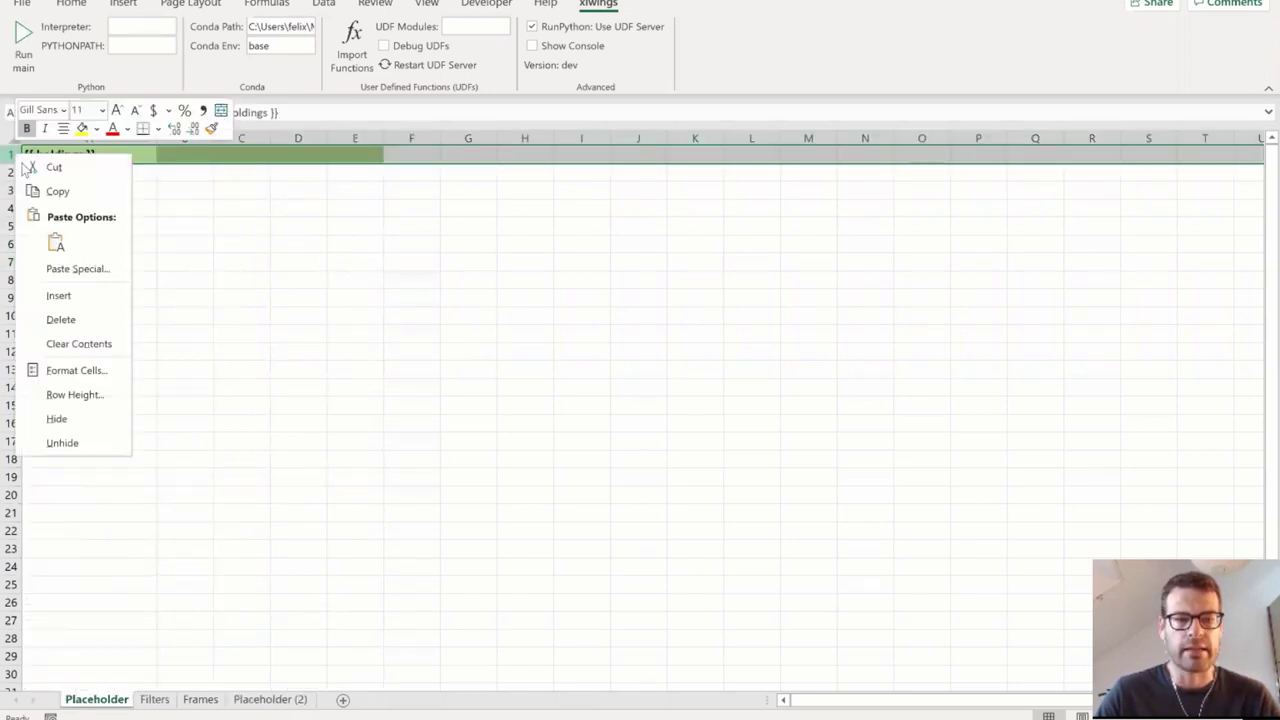
left_click(83, 293)
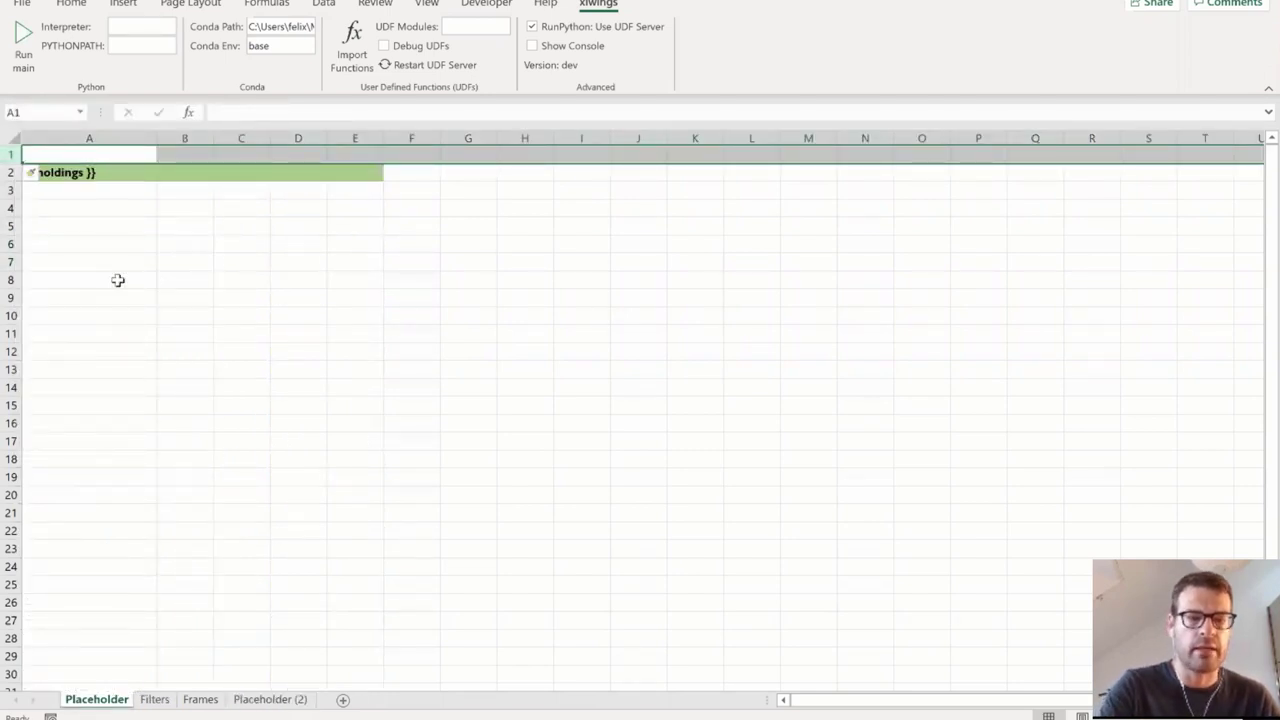
key("ctrl+shift+plus")
left_click(114, 150)
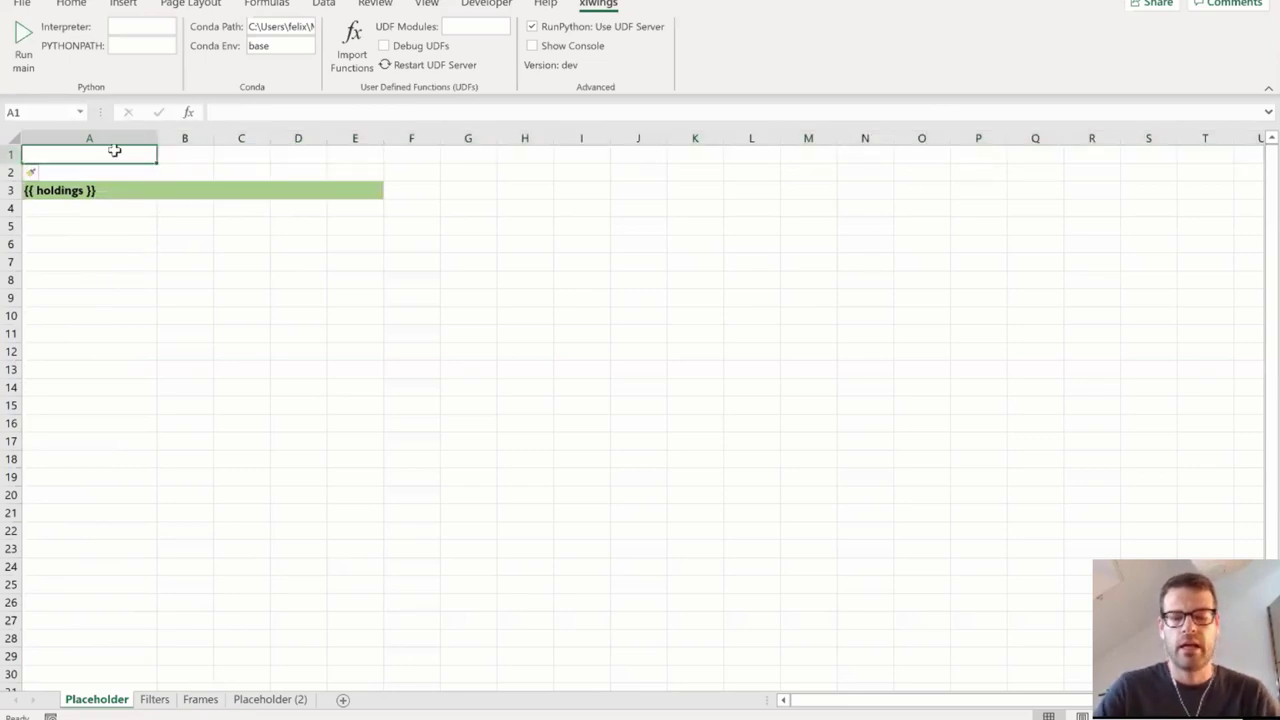
type("Title")
key("Return")
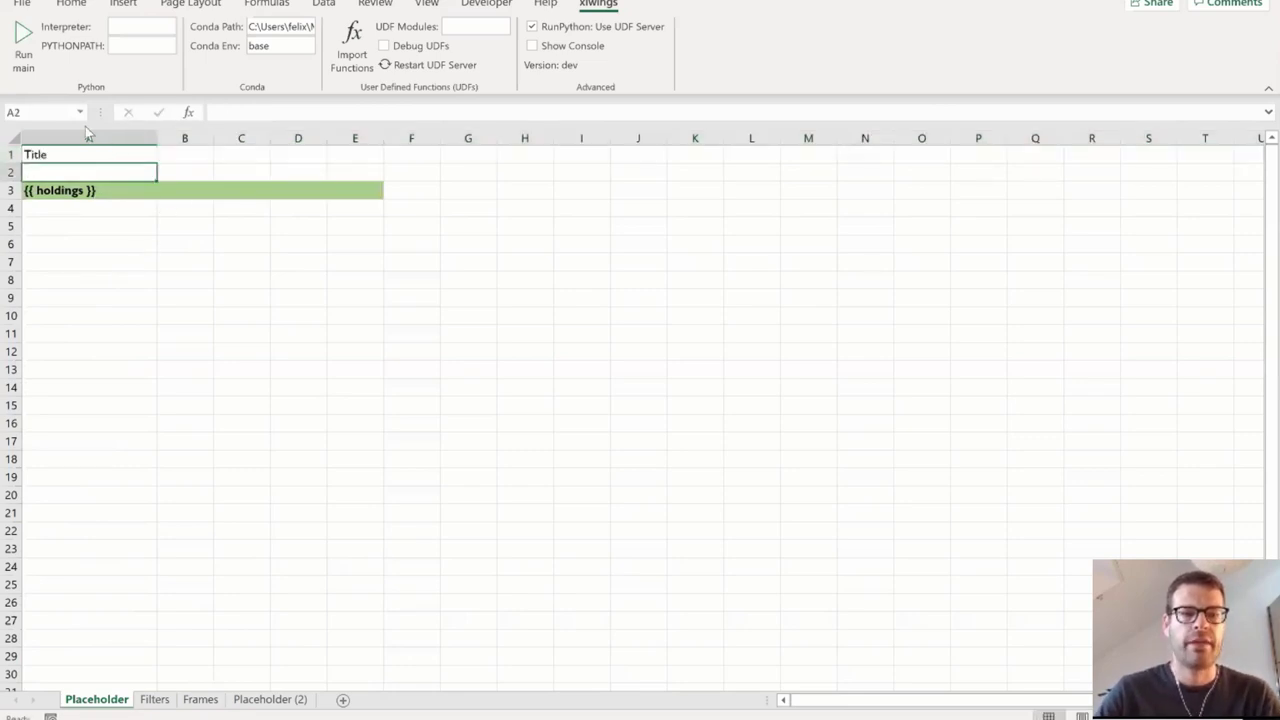
Run the main script on the modified Placeholder template and check the full table generated beneath the title.
left_click(20, 46)
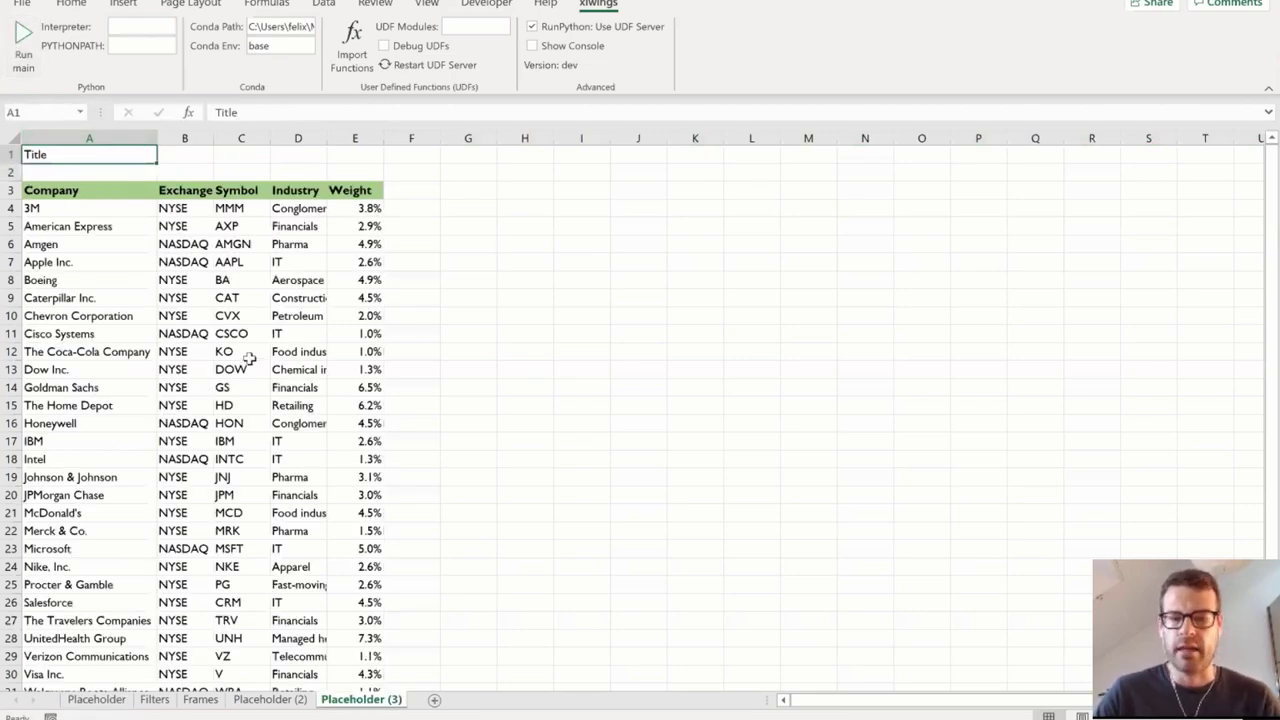
scroll(245, 362, "down", 6)
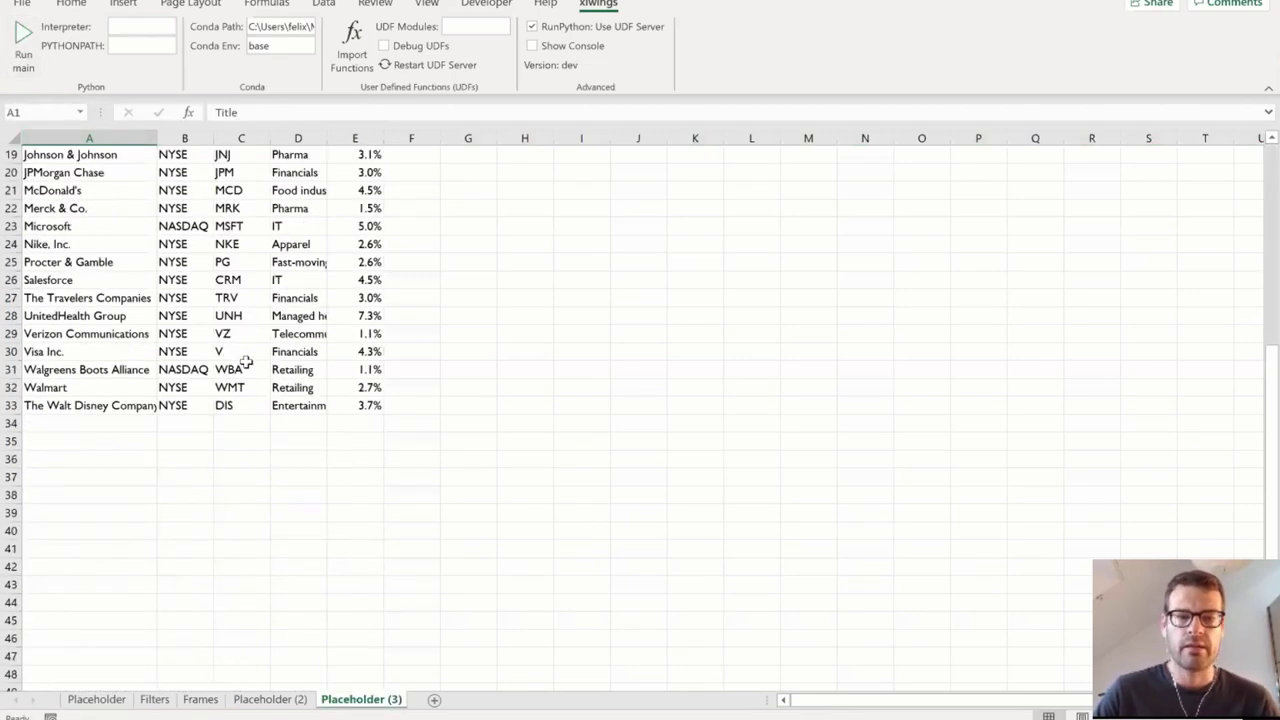
scroll(245, 362, "up", 6)
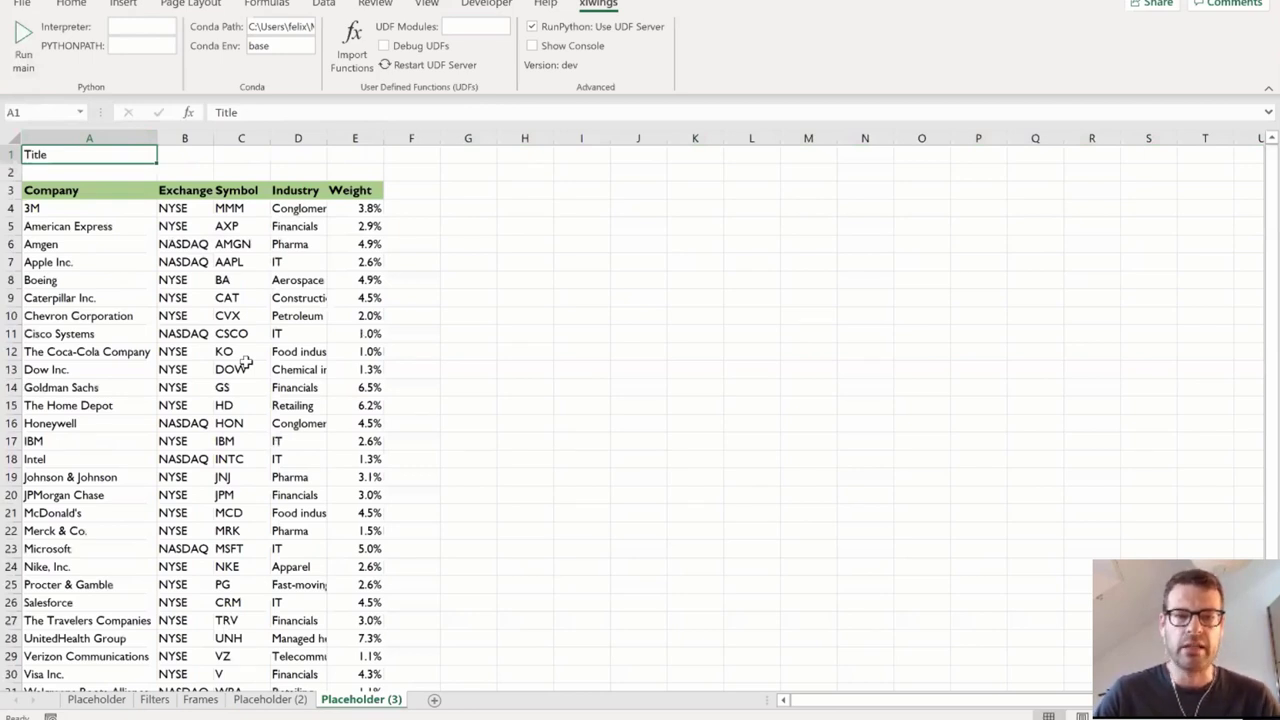
Examine the Full Table and Biggest 5 Positions placeholders on the Filters sheet, including the sortdesc and head filters in G3.
left_click(164, 704)
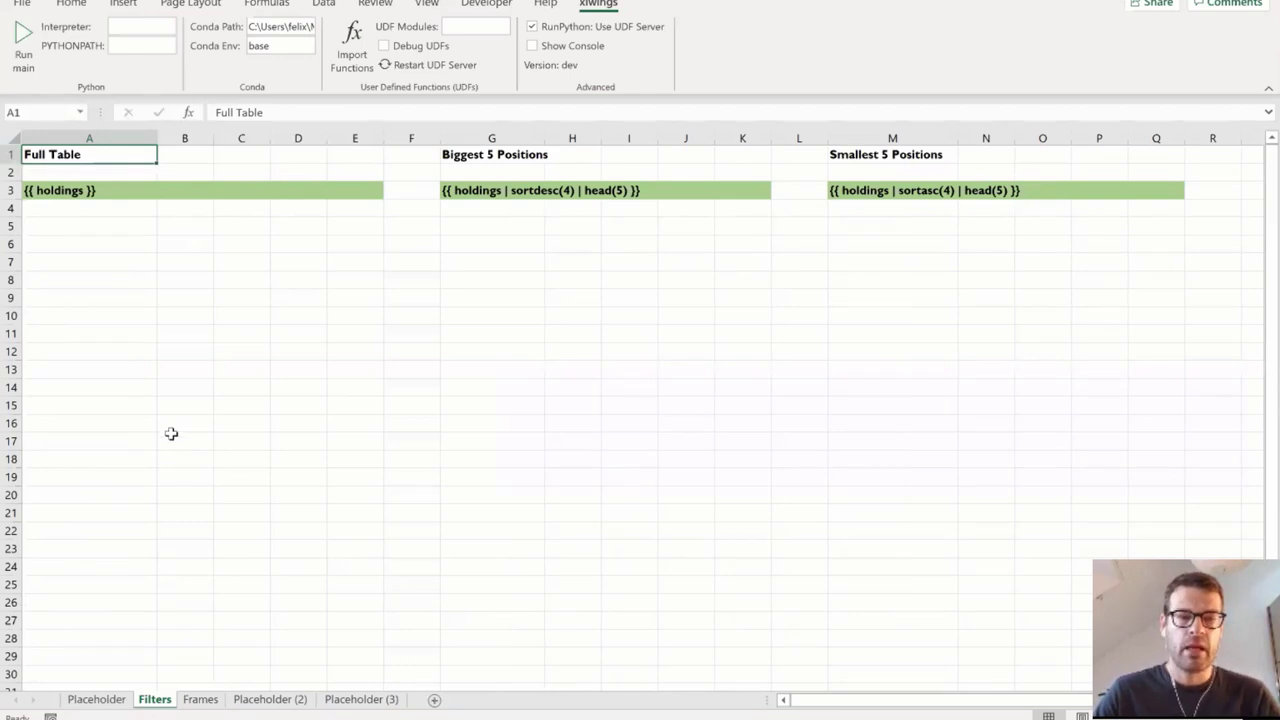
left_click_drag(100, 138, 349, 137)
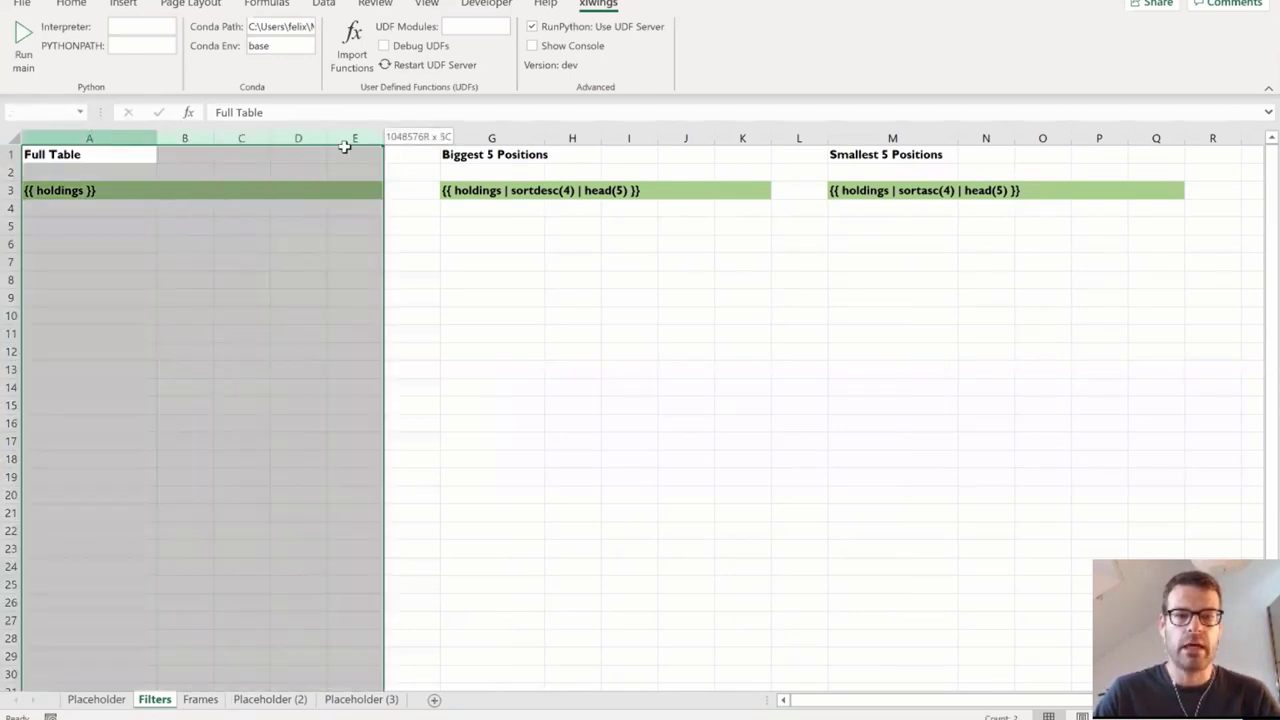
left_click(126, 257)
left_click(69, 189)
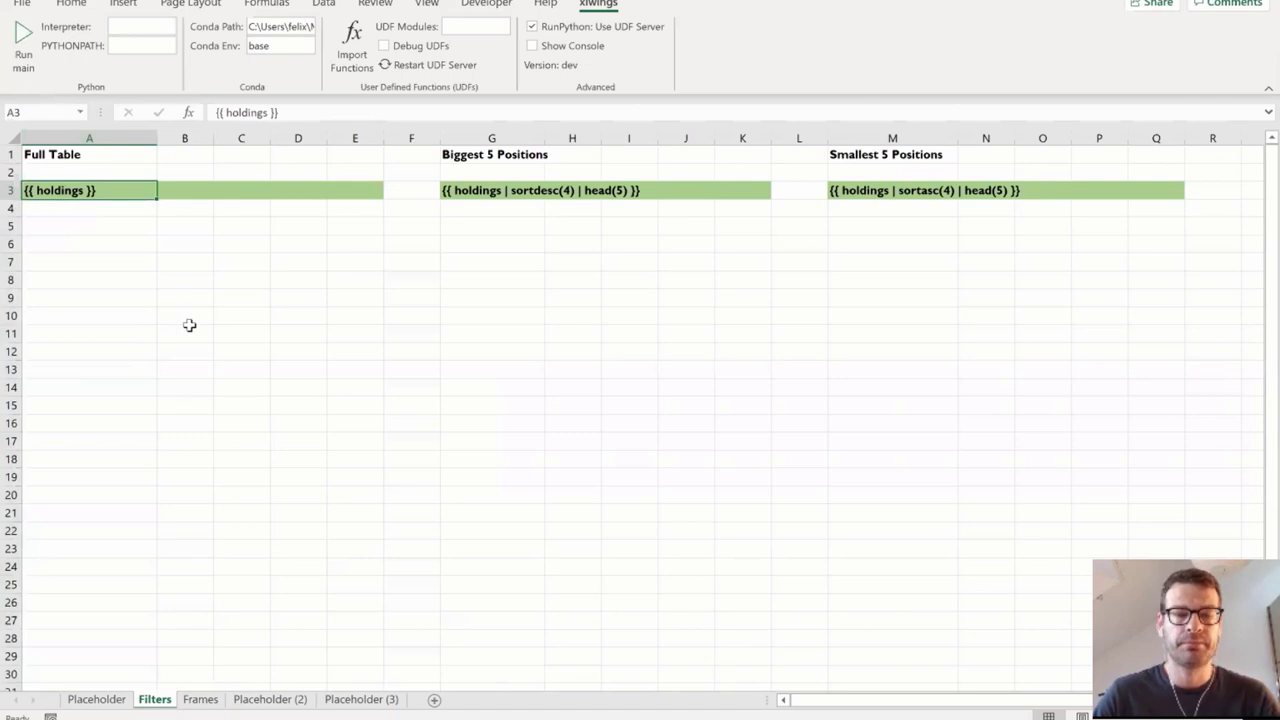
left_click(243, 263)
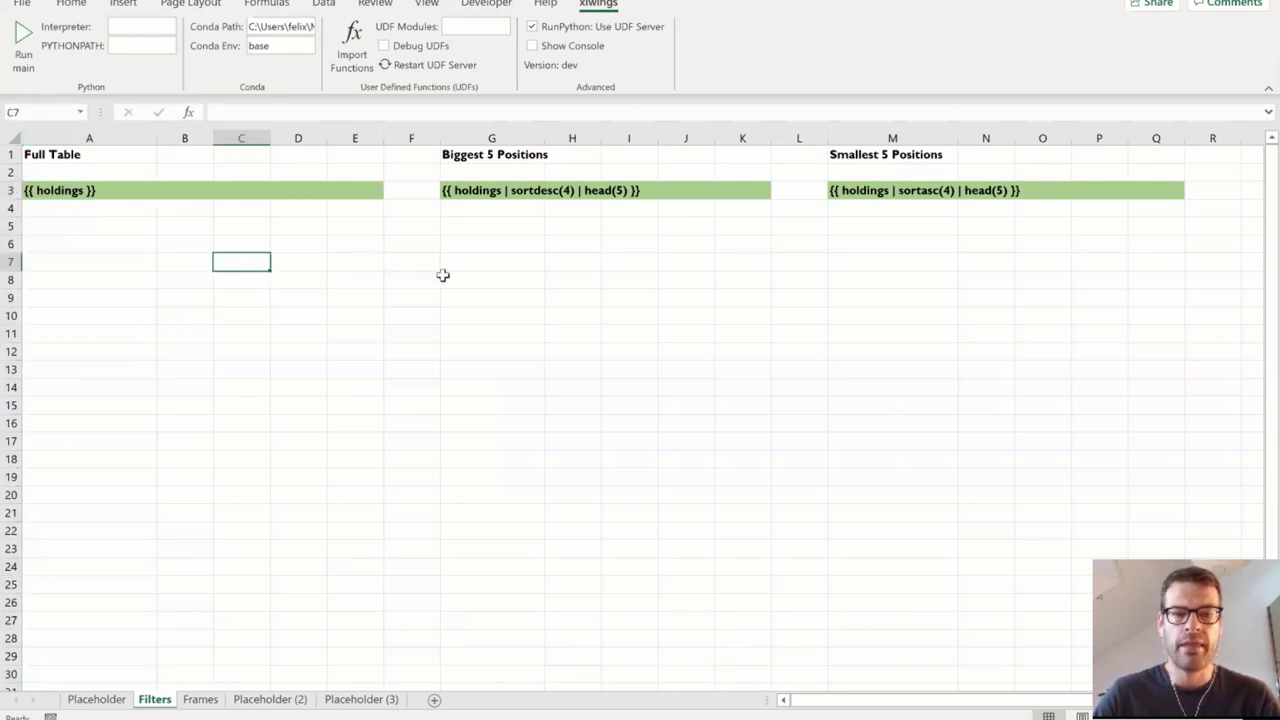
left_click(484, 186)
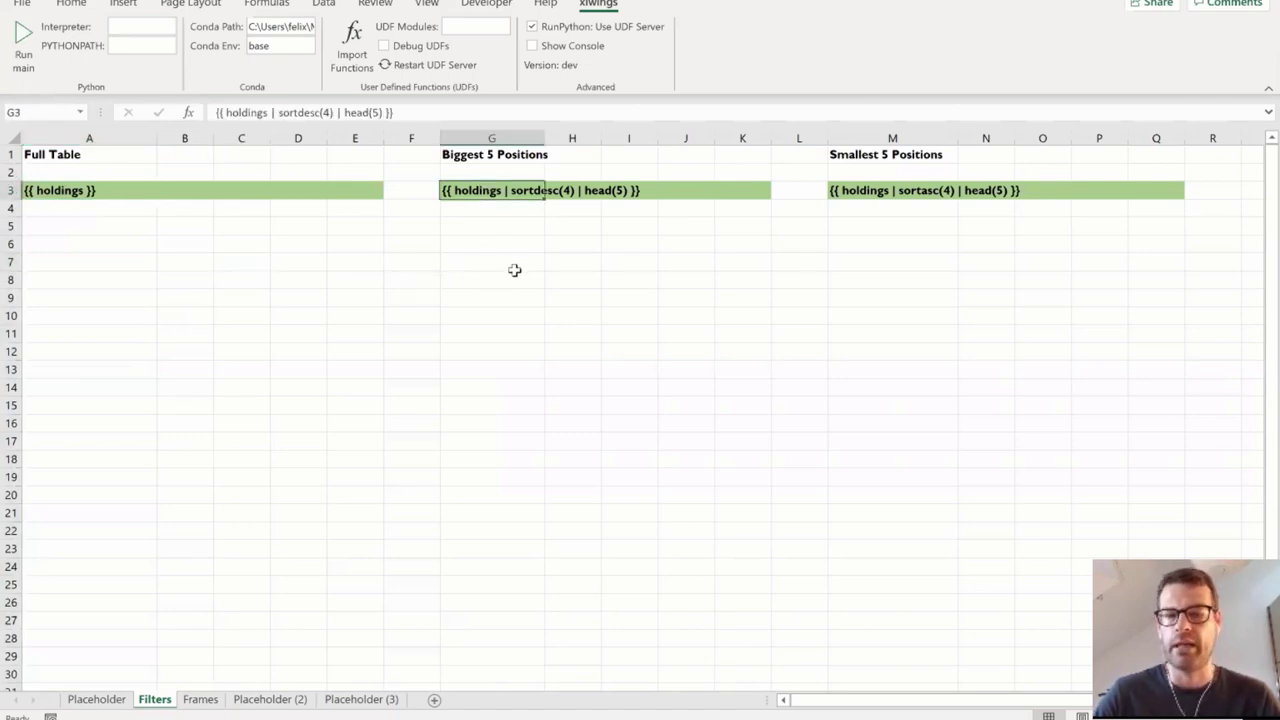
left_click(498, 260)
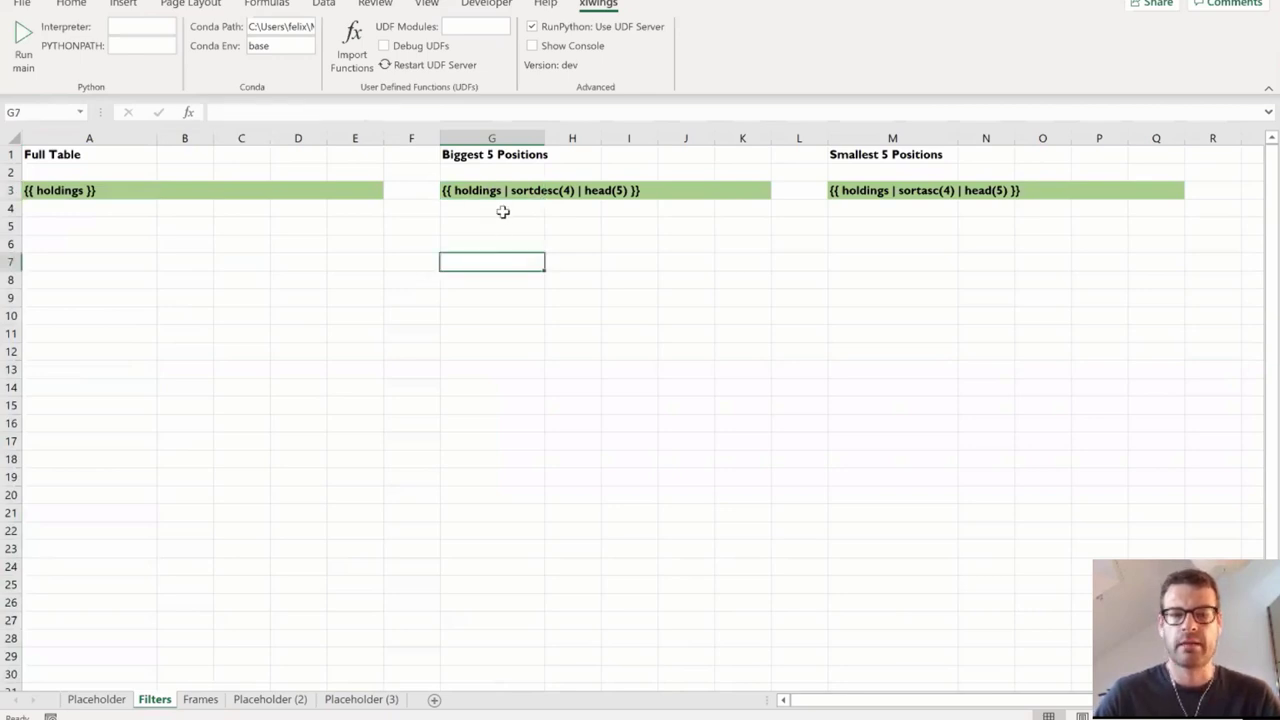
left_click(506, 192)
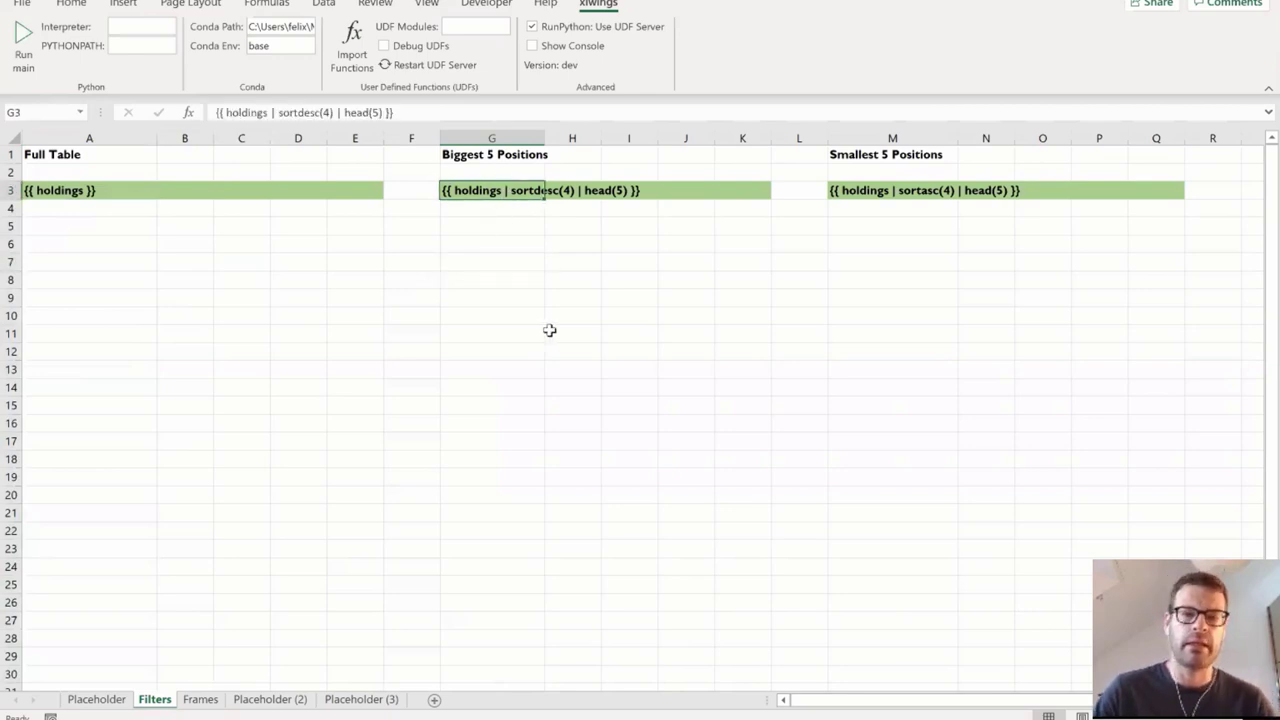
left_click(500, 262)
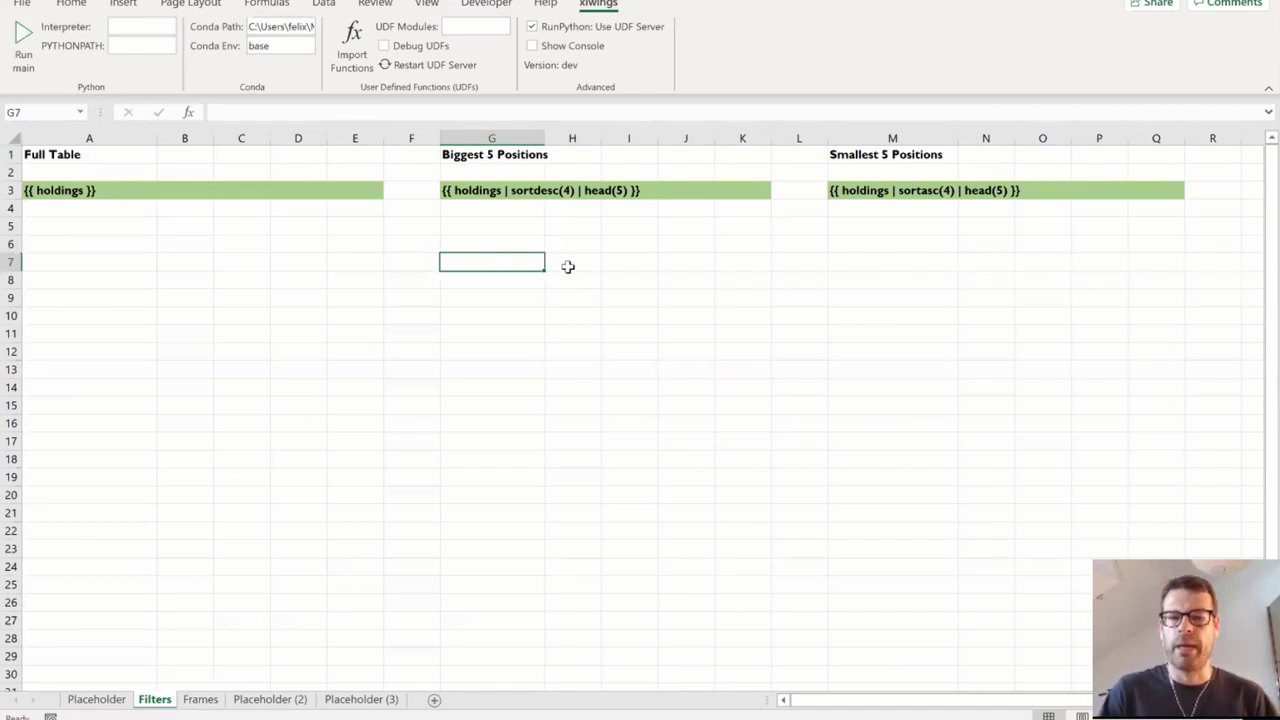
Go through the column headers on the Placeholder (2) sheet from Company to Weight to work out the sort column's index.
left_click(97, 699)
left_click(270, 699)
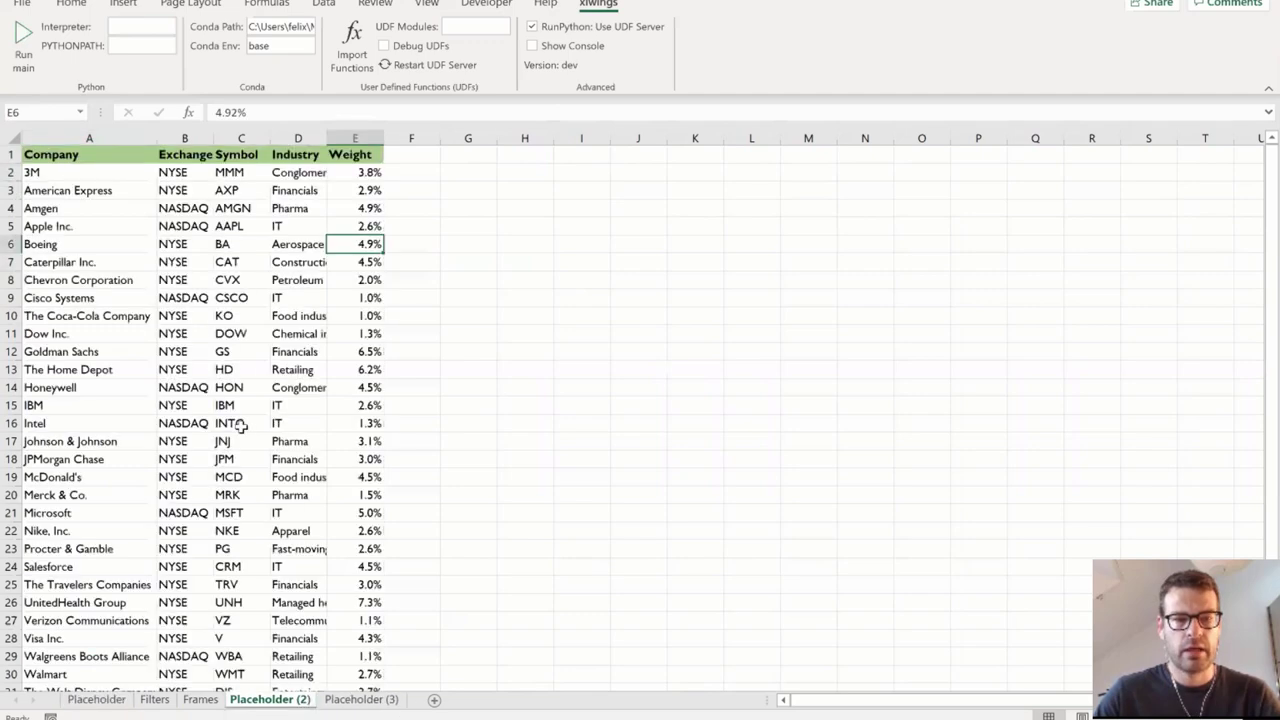
left_click(105, 153)
left_click(187, 154)
left_click(228, 155)
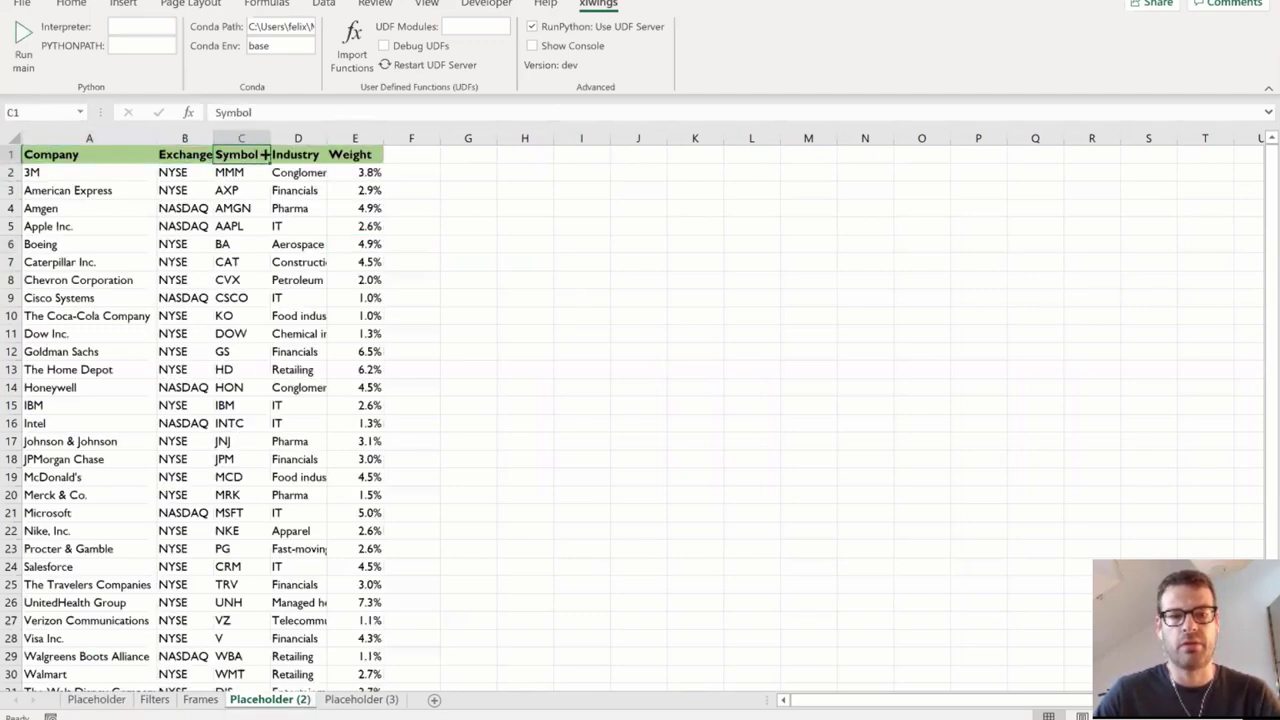
left_click(283, 151)
left_click(339, 150)
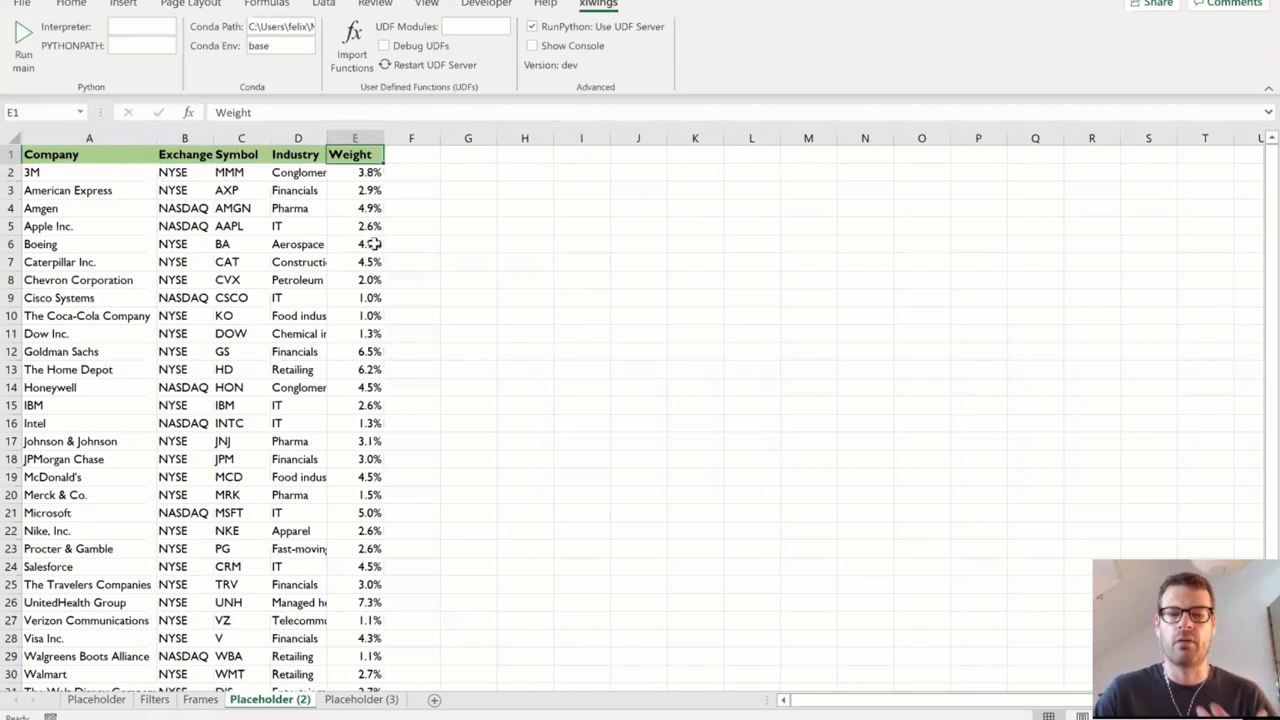
left_click(368, 188)
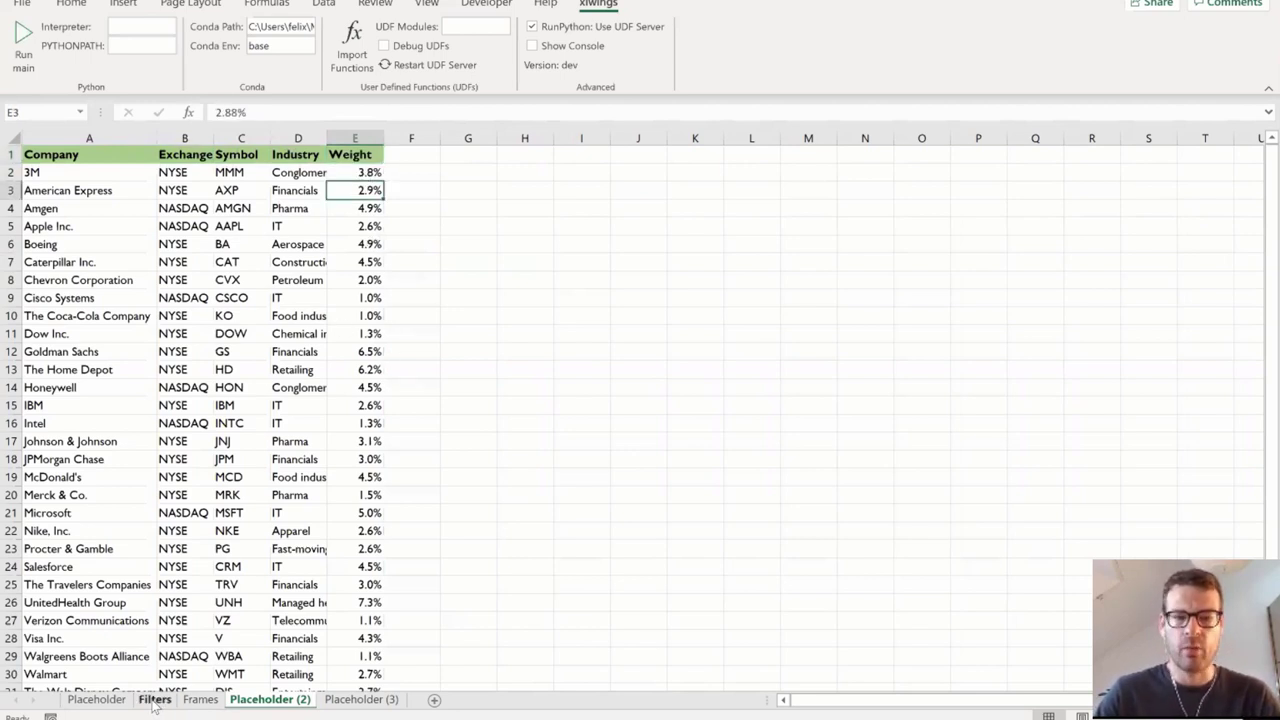
Run the main script on the Filters template and review the generated Biggest 5 and Smallest 5 Positions tables.
left_click(154, 699)
left_click(473, 190)
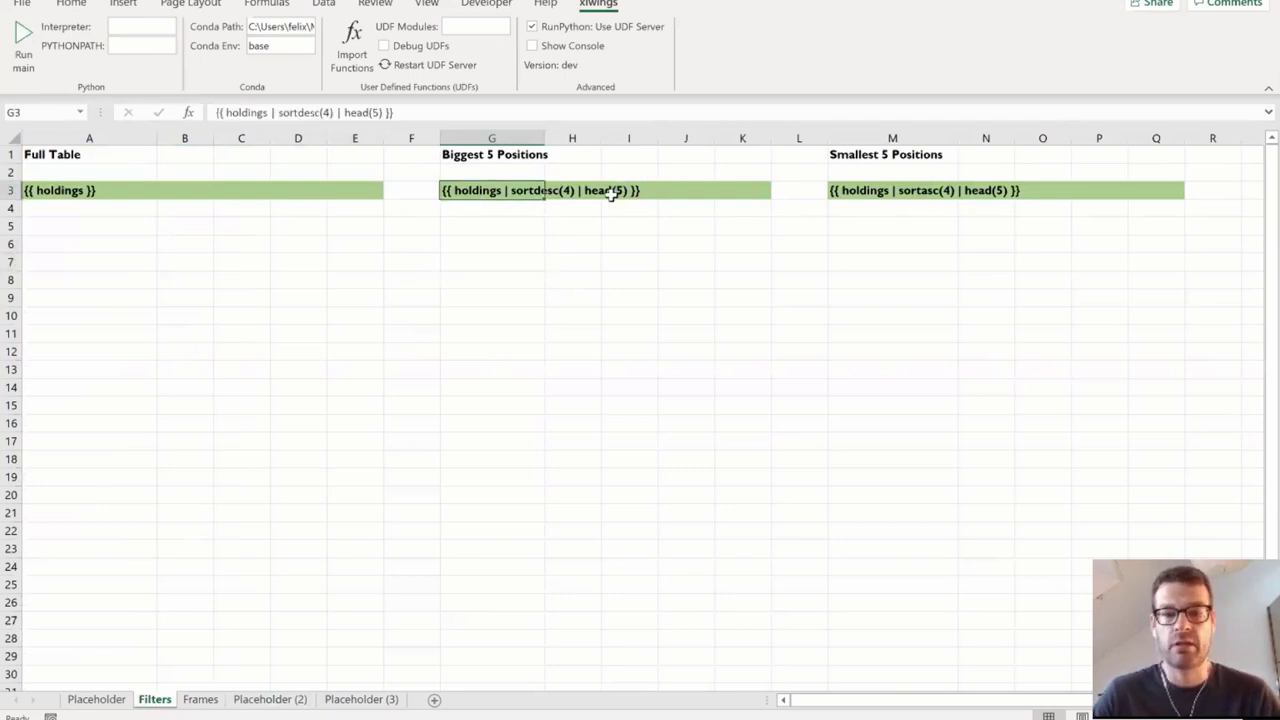
left_click(466, 155)
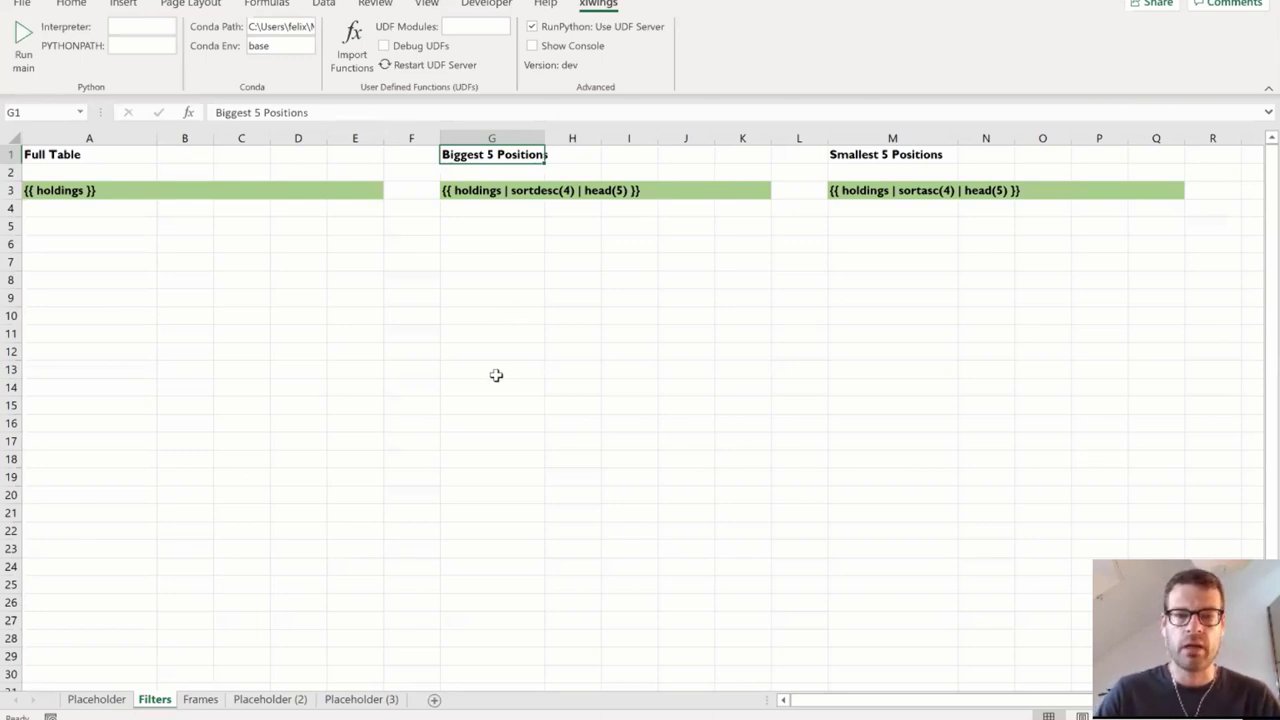
left_click(20, 35)
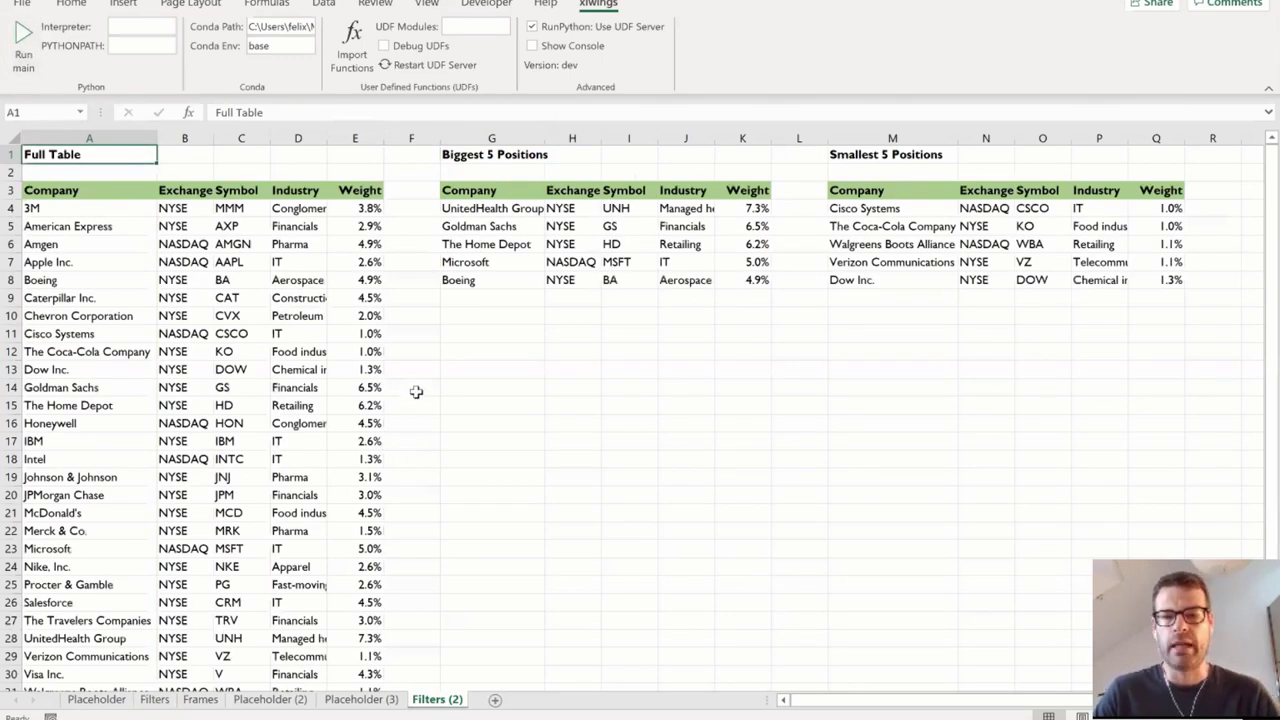
left_click_drag(757, 208, 760, 283)
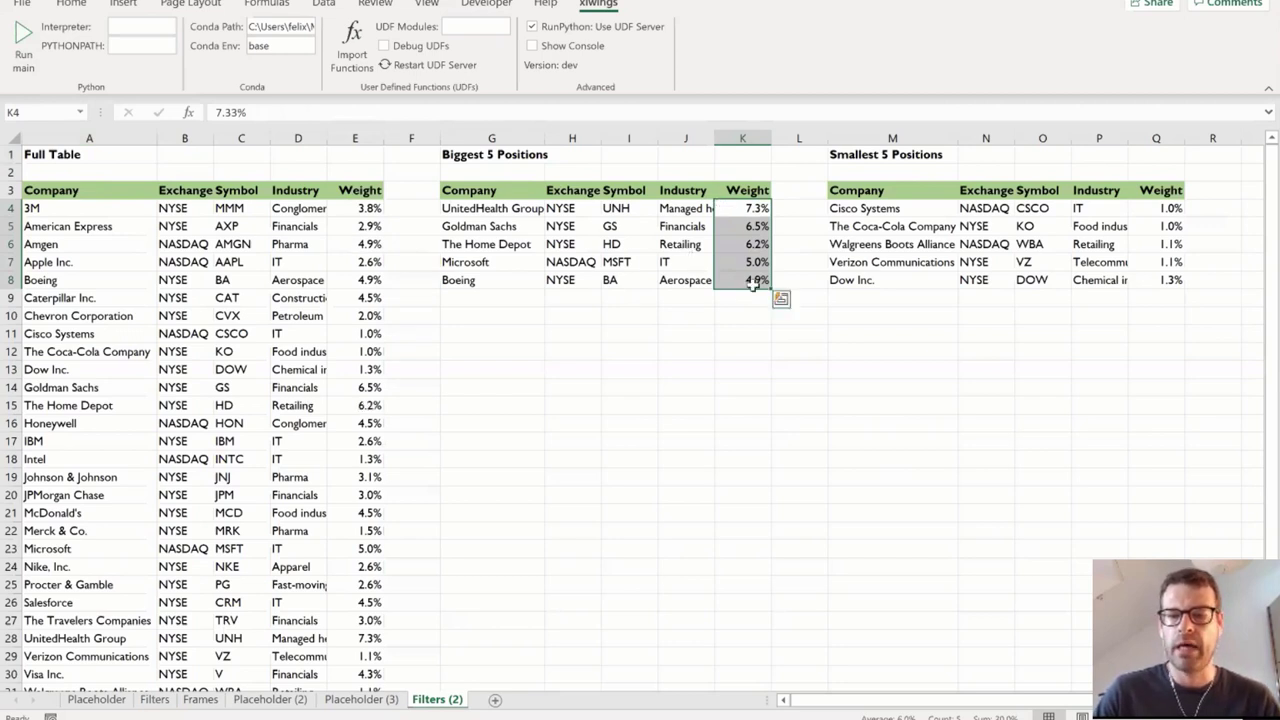
left_click_drag(457, 280, 725, 208)
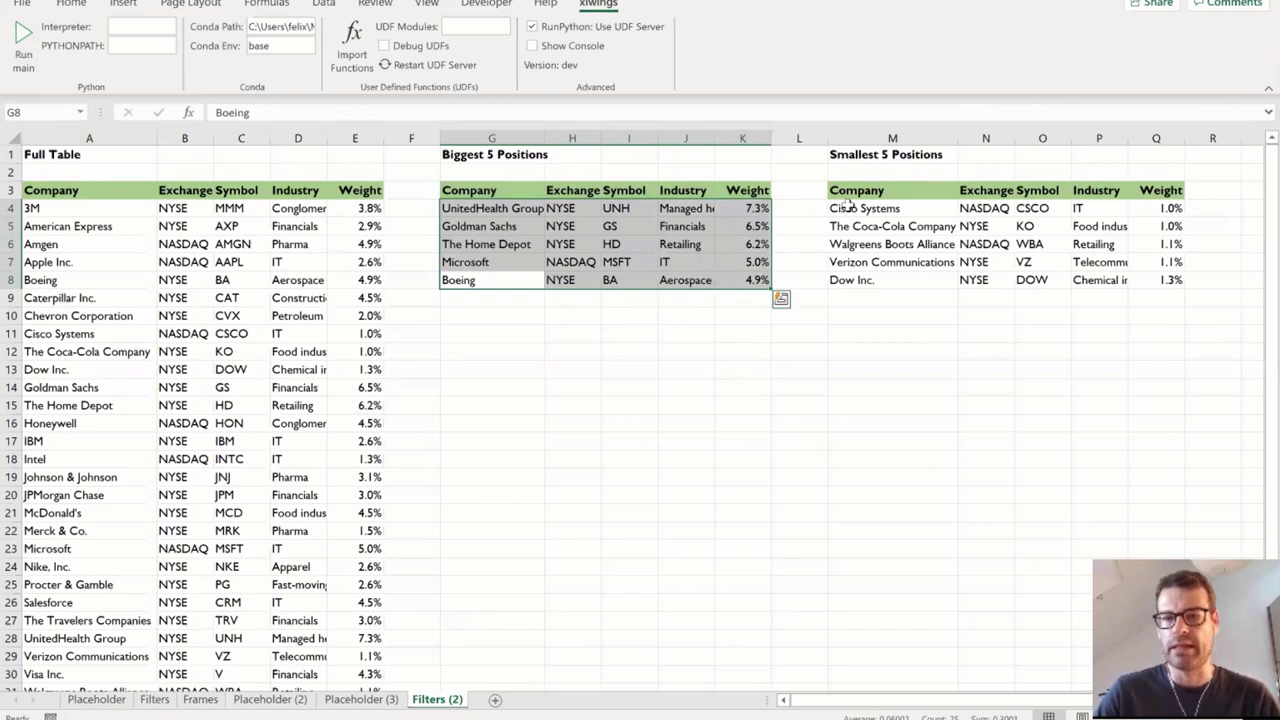
left_click(870, 155)
left_click_drag(900, 201, 1137, 266)
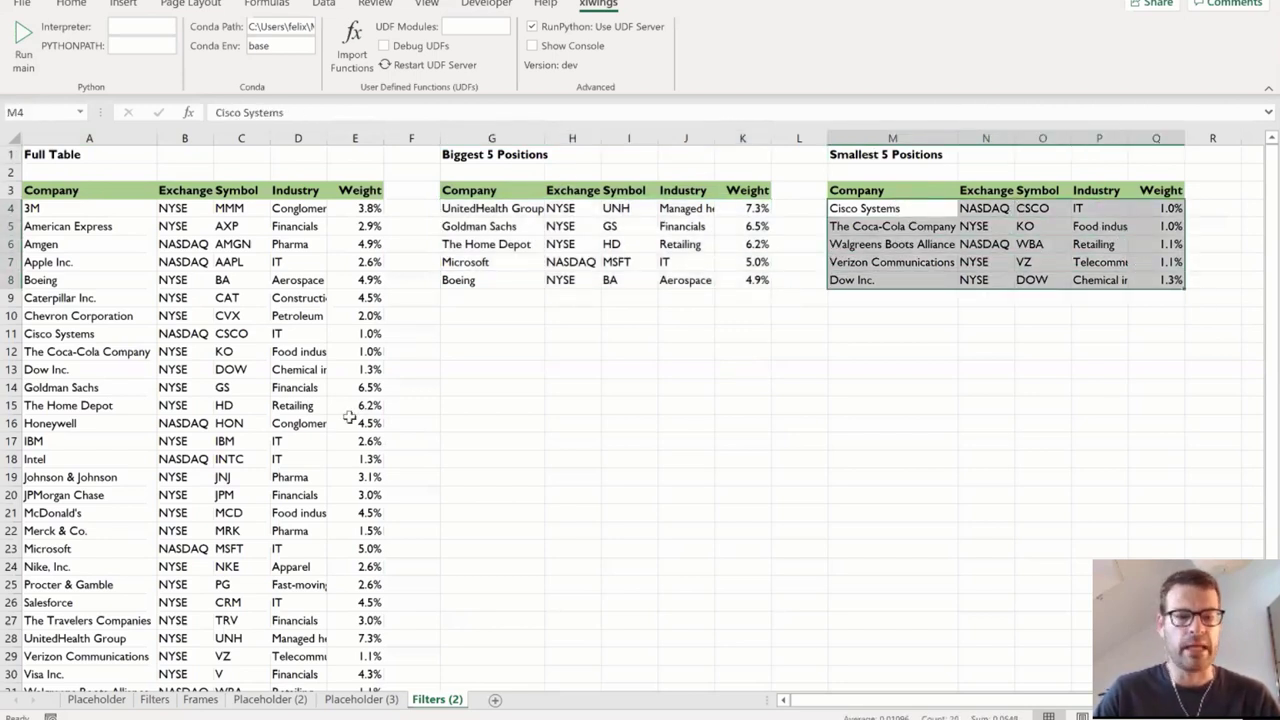
Change the heading in G1 of the Filters template to "Biggest 10 Positions".
left_click(158, 702)
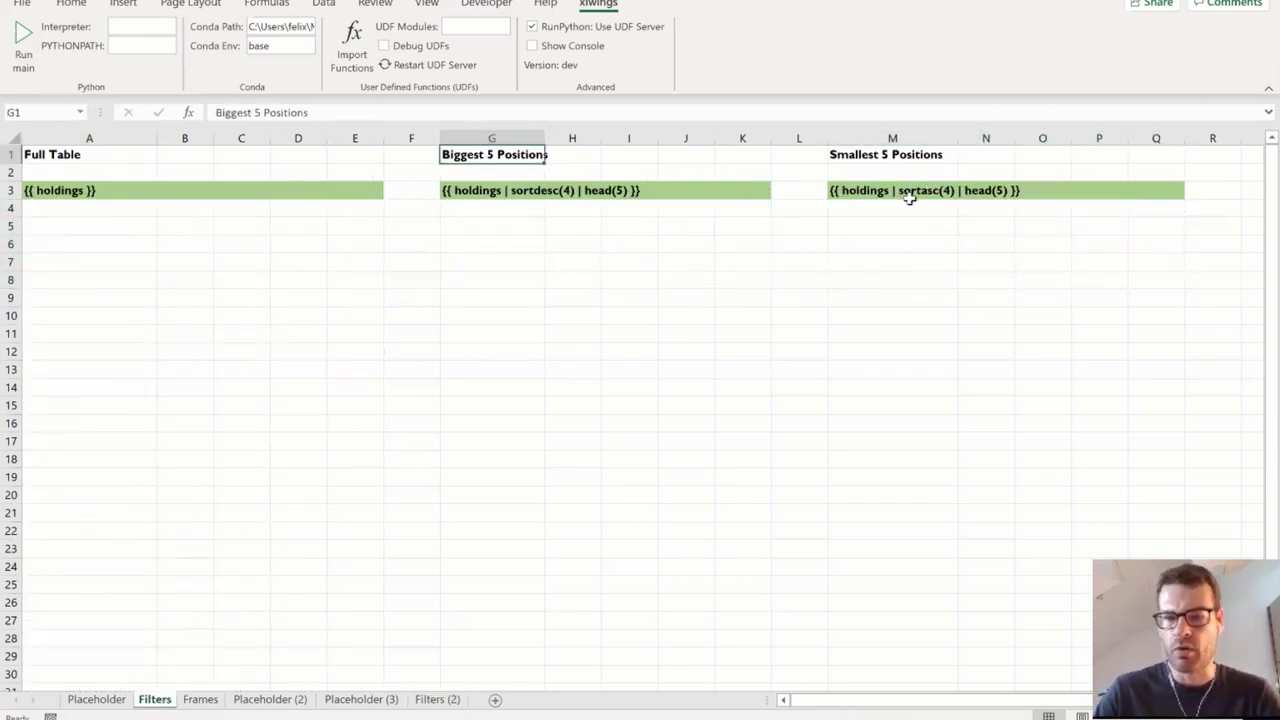
left_click(466, 189)
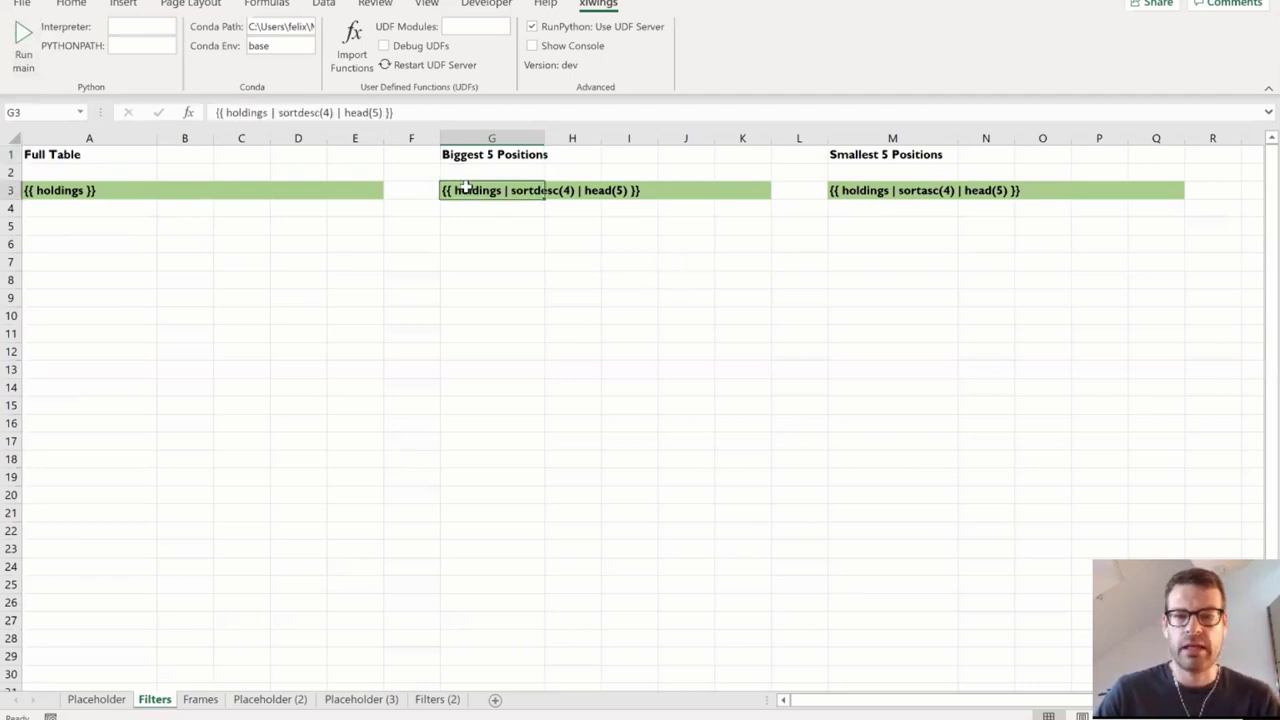
left_click(472, 155)
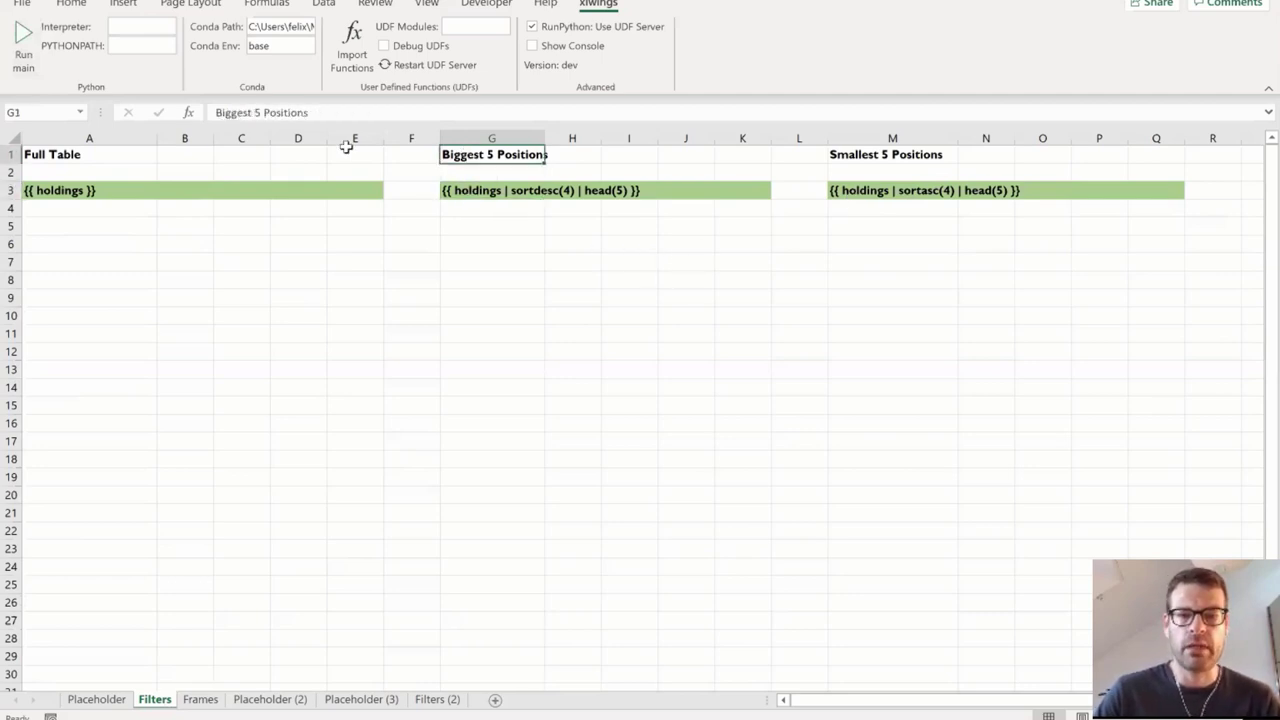
left_click(262, 112)
type("10")
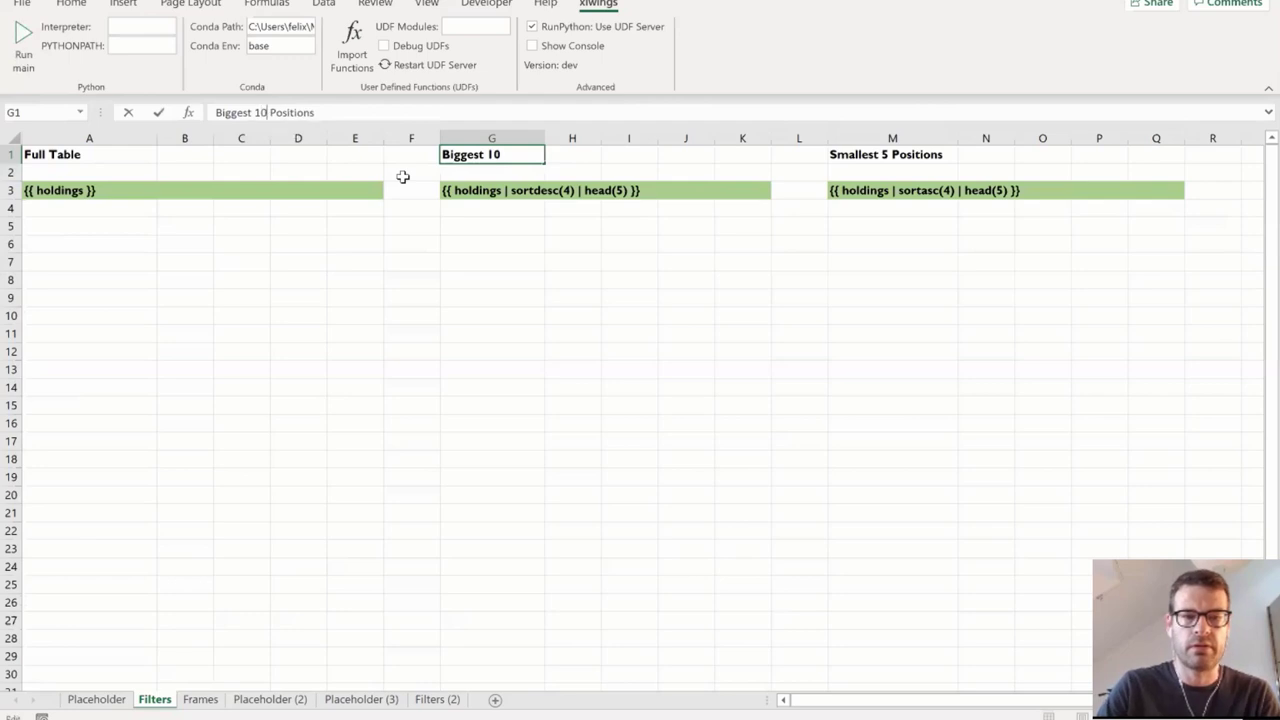
key("Return")
Change the head filter in G3 of the Filters template to head(10) and run the main script to generate the Biggest 10 Positions table.
left_click(473, 188)
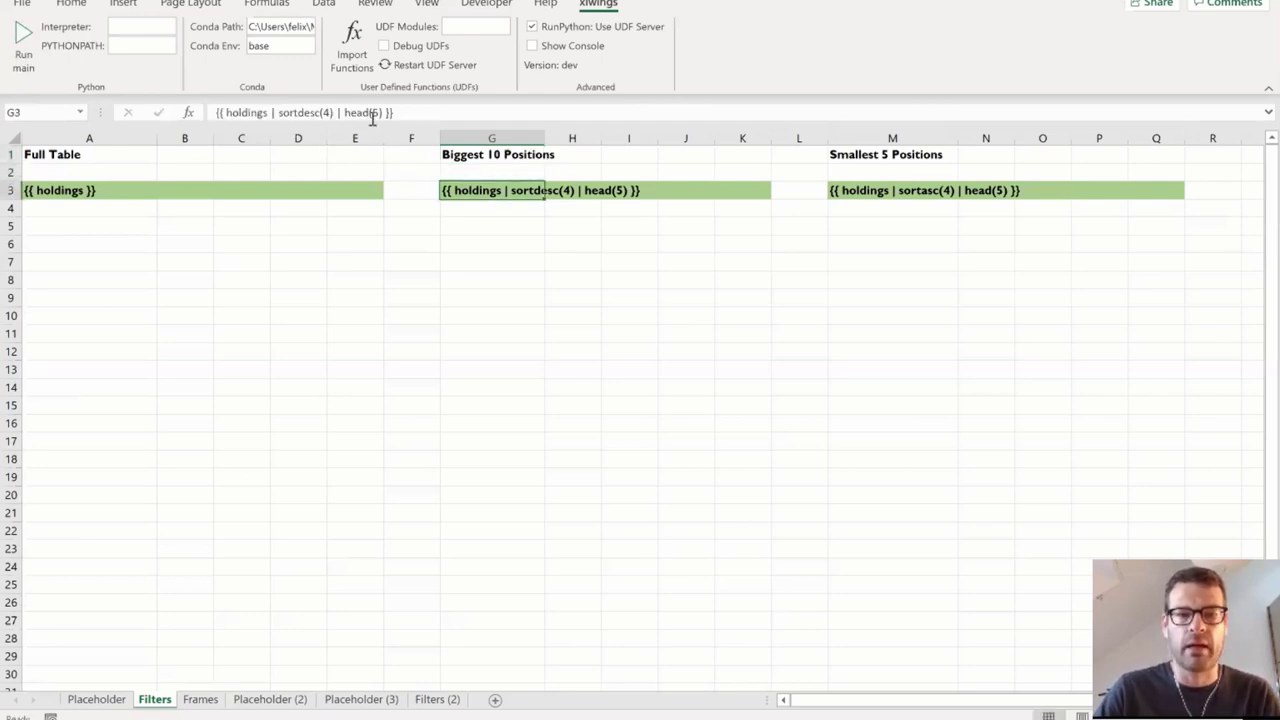
left_click(376, 112)
key("BackSpace")
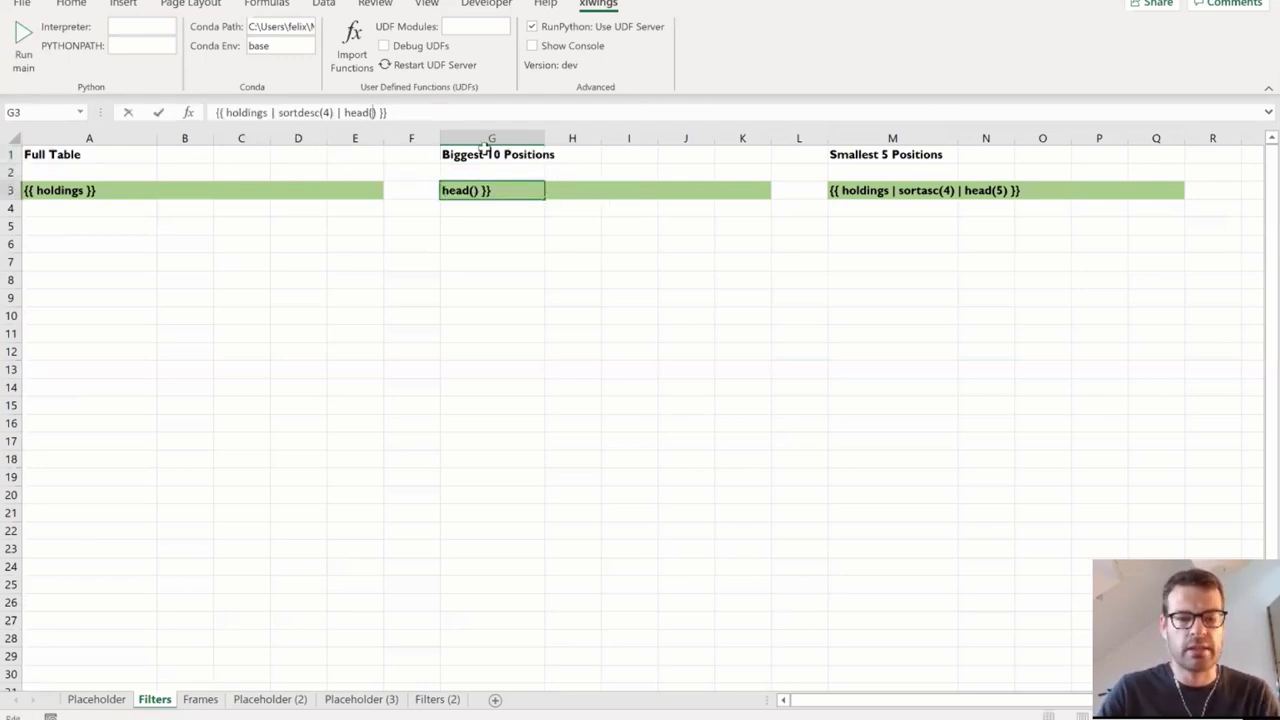
type("10")
key("Return")
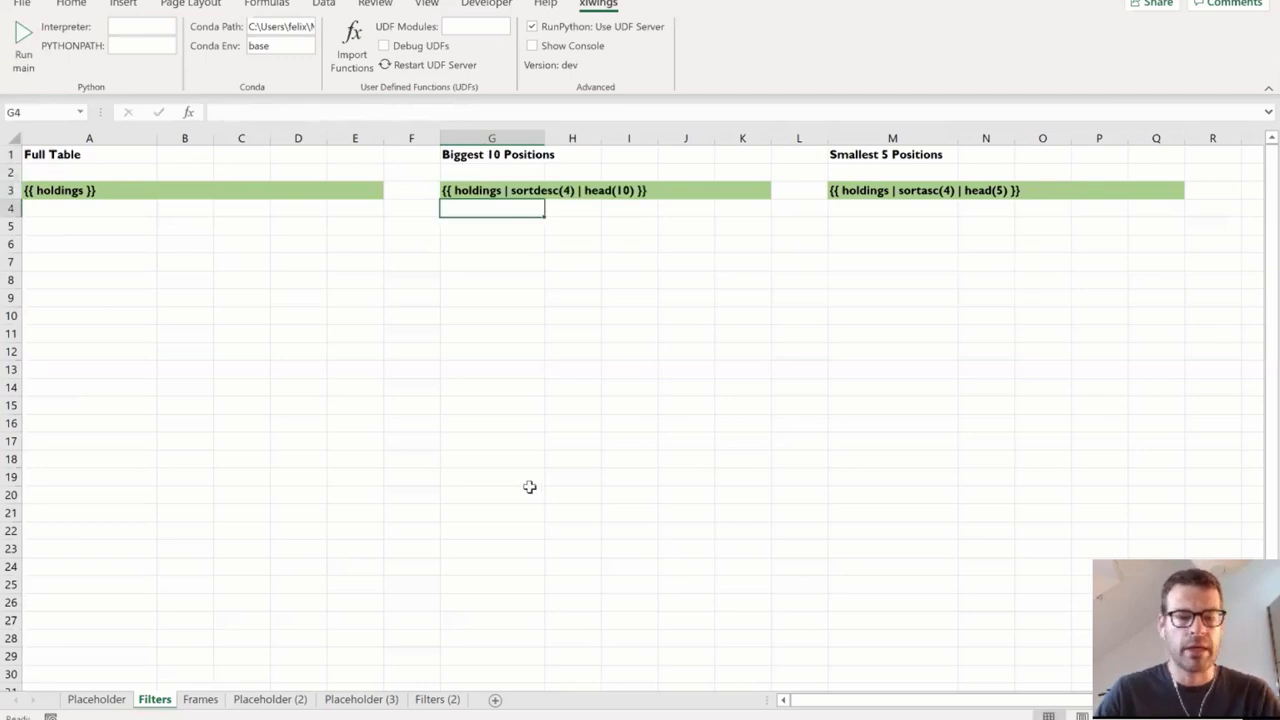
left_click(22, 40)
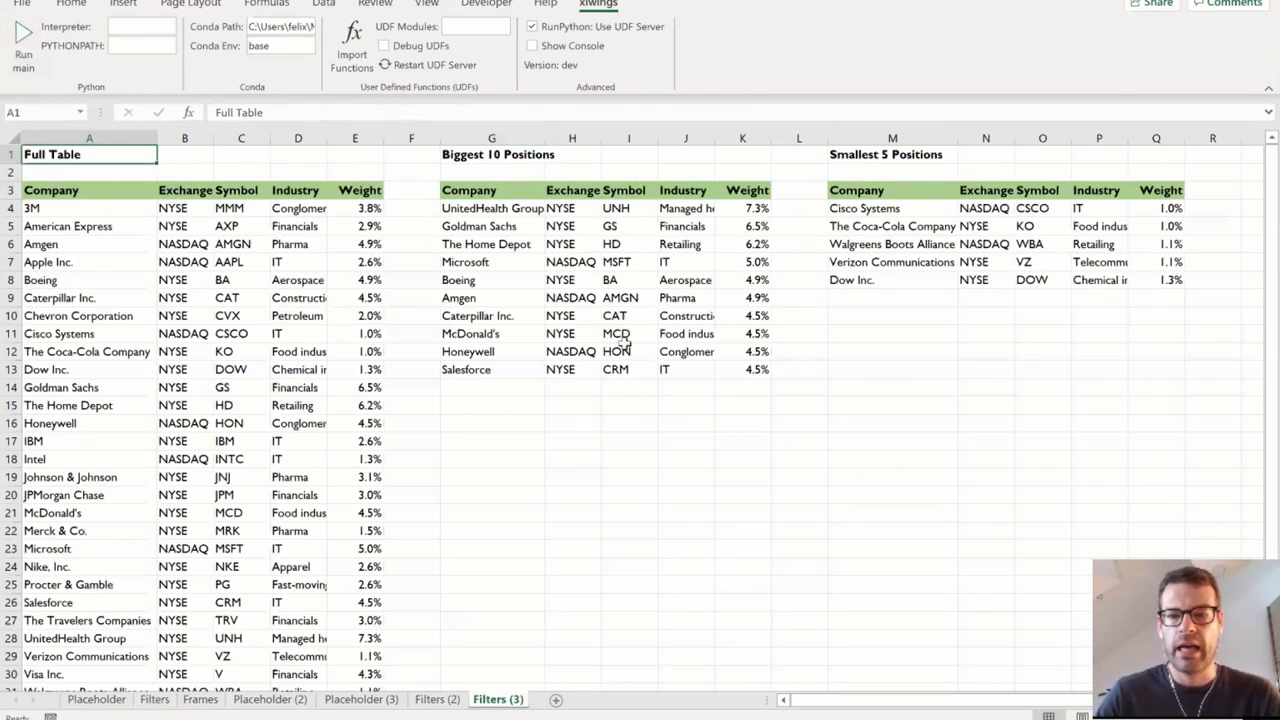
left_click_drag(770, 368, 487, 182)
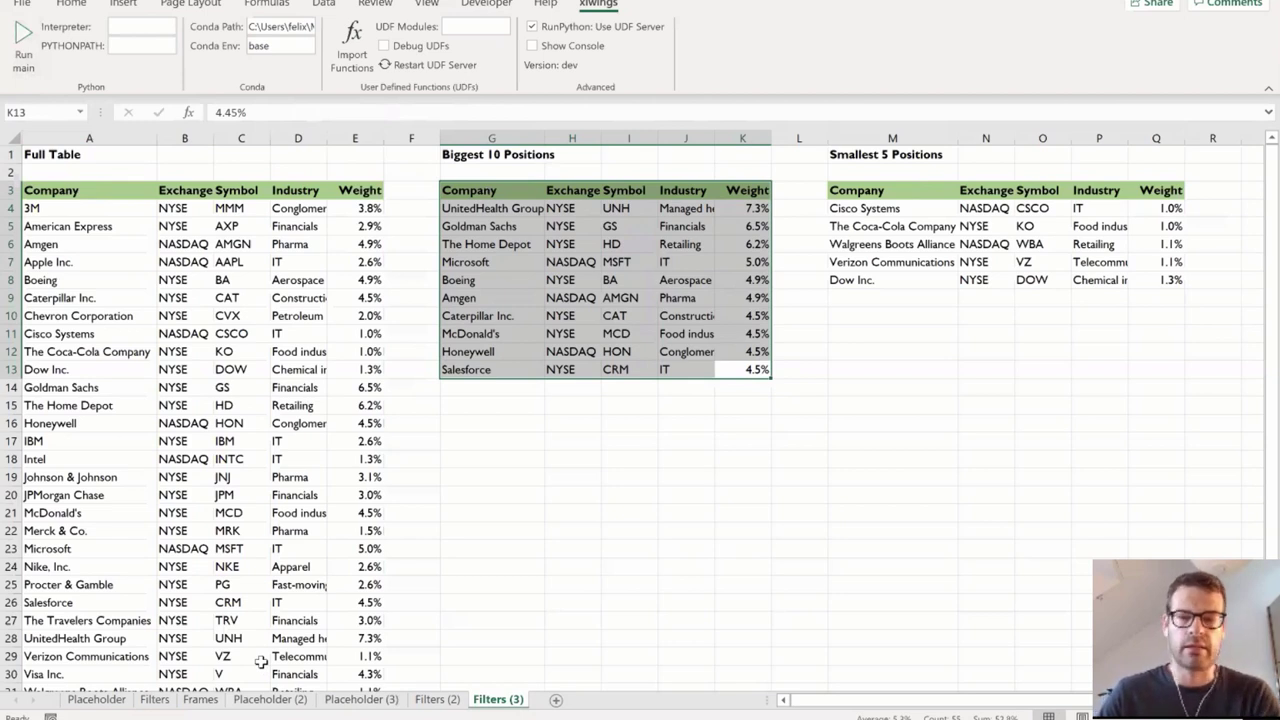
Examine the Frames sheet, including the frame note on A1 and the columns covered by the First Frame and Second Frame.
left_click(200, 699)
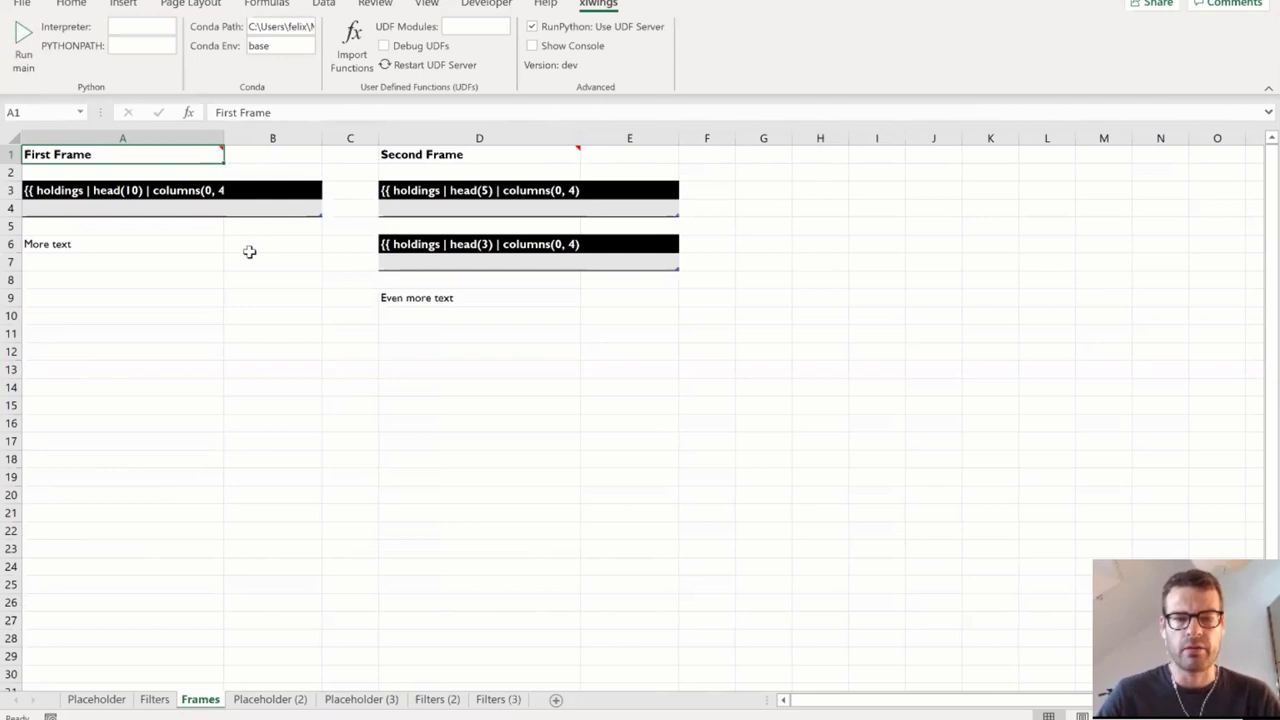
mouse_move(197, 143)
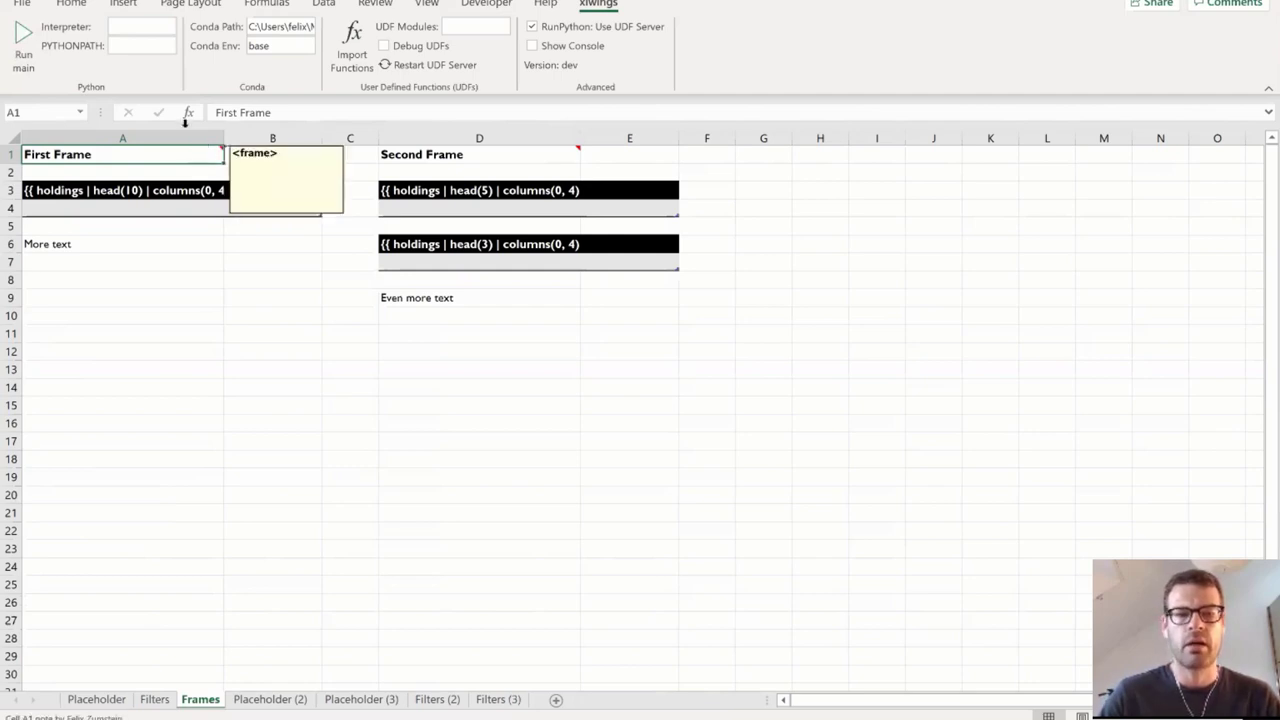
left_click_drag(191, 136, 541, 143)
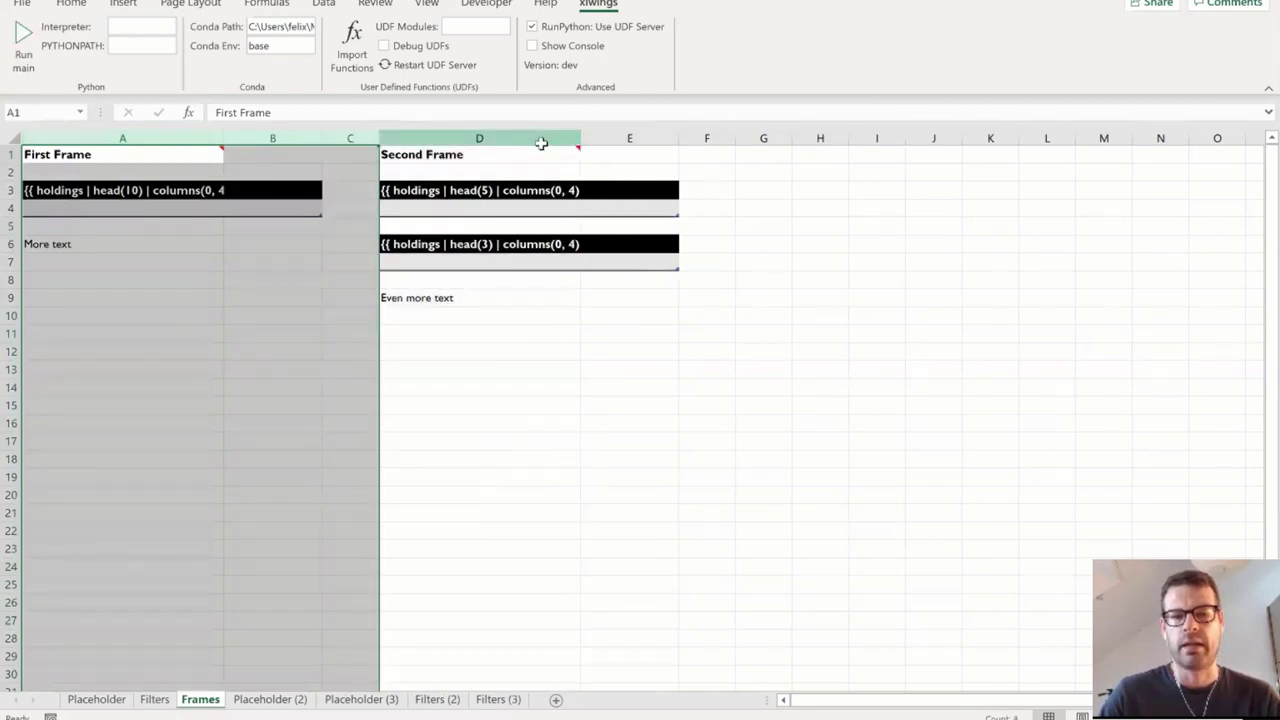
mouse_move(543, 145)
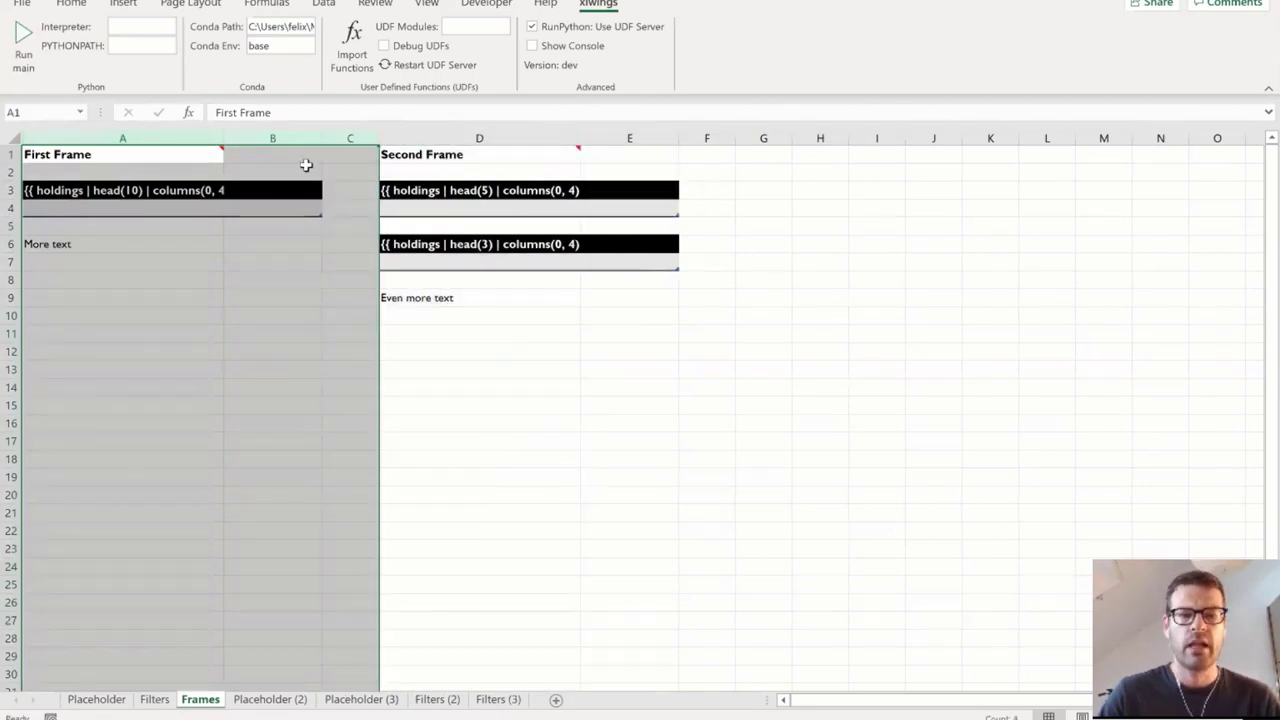
left_click_drag(78, 134, 357, 133)
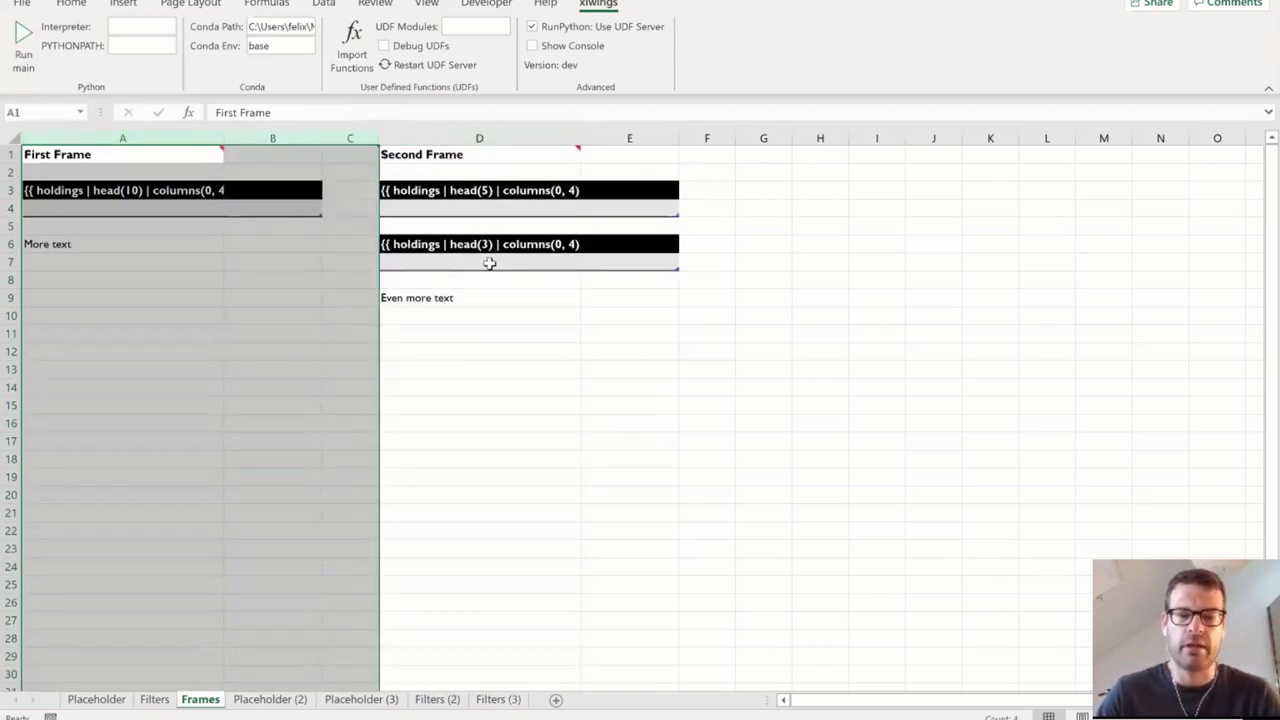
left_click(487, 136)
left_click_drag(487, 136, 615, 127)
left_click_drag(345, 137, 120, 135)
left_click(165, 362)
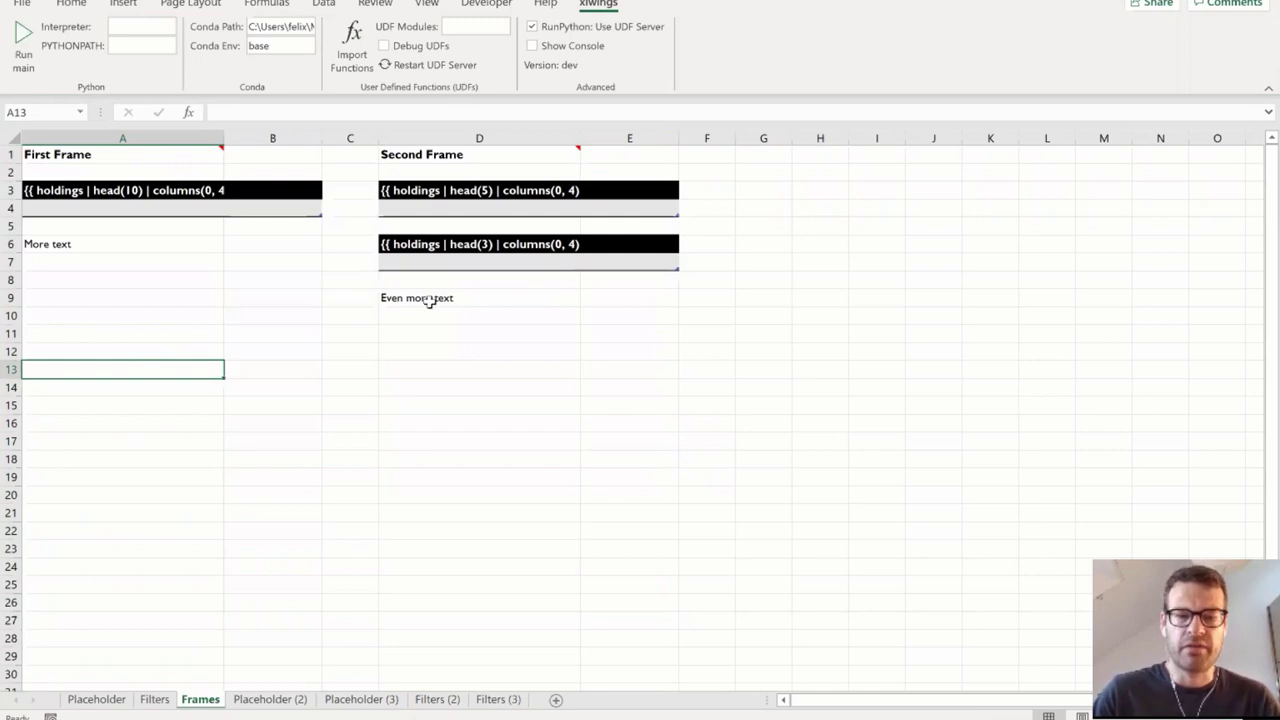
Inspect the First Frame's table placeholder in A3, its table style options, and the formatting of the heading and "More text" cells.
left_click(49, 208)
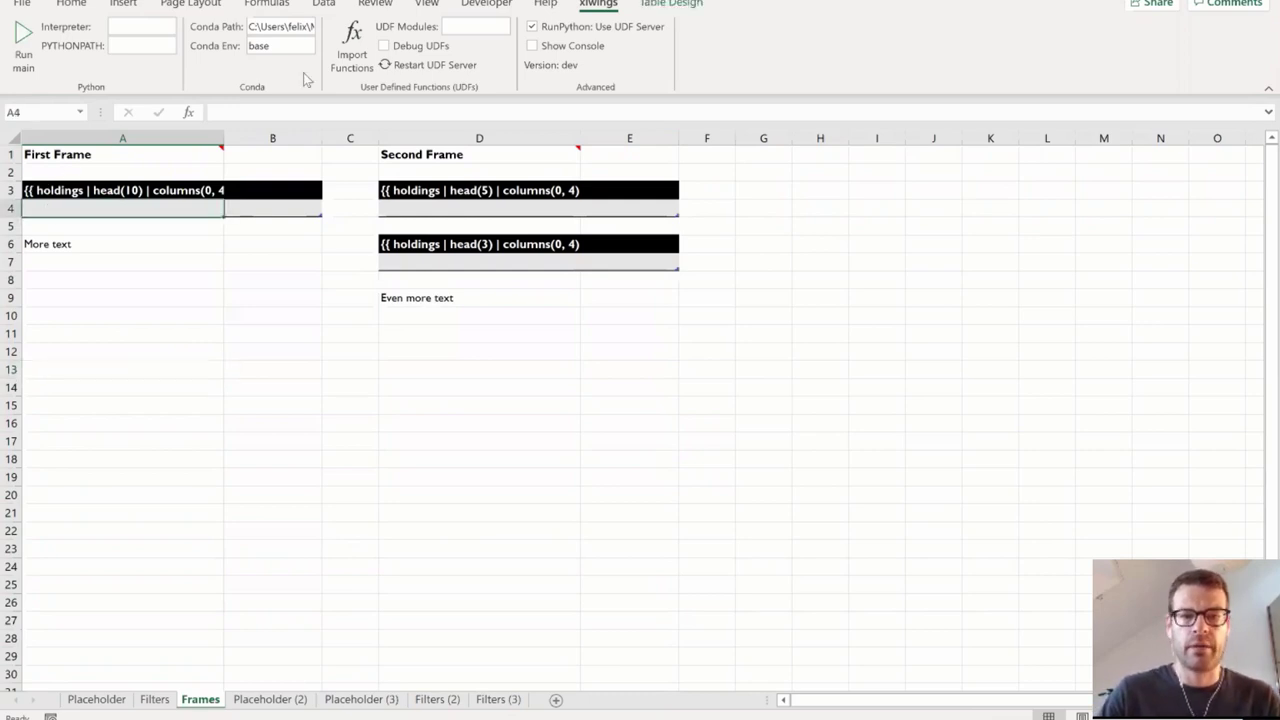
left_click(693, 6)
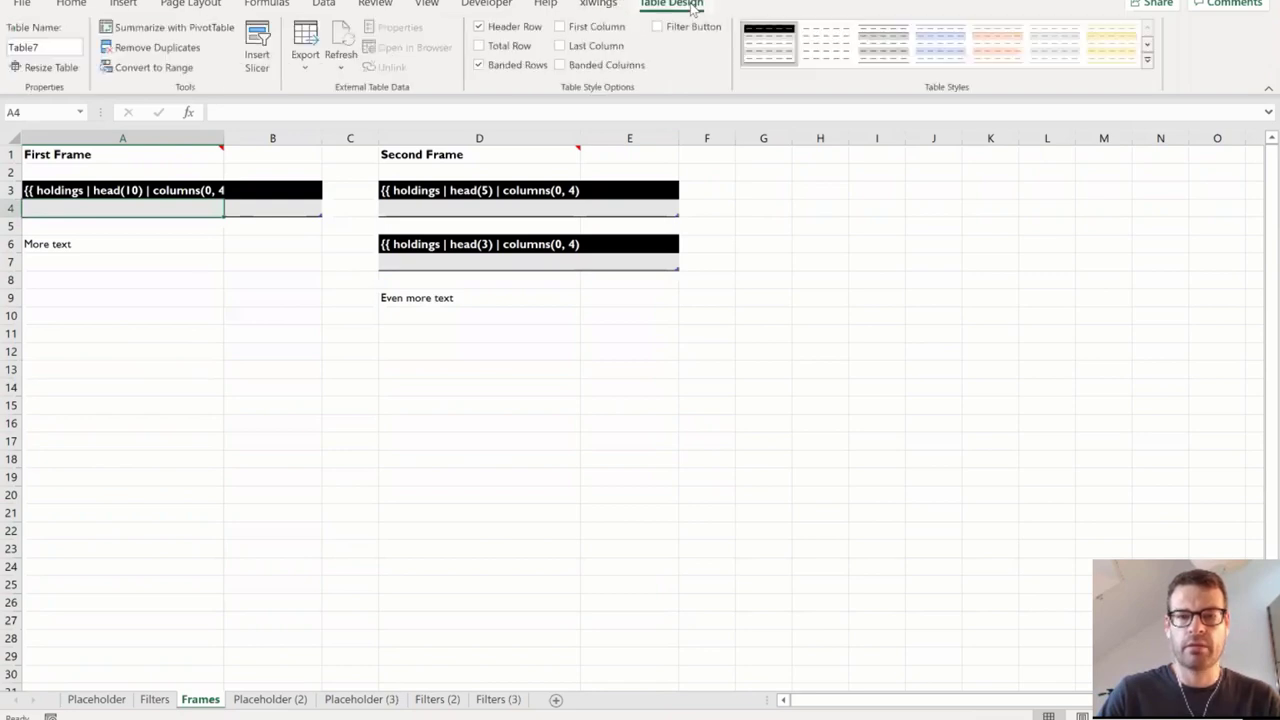
left_click(52, 188)
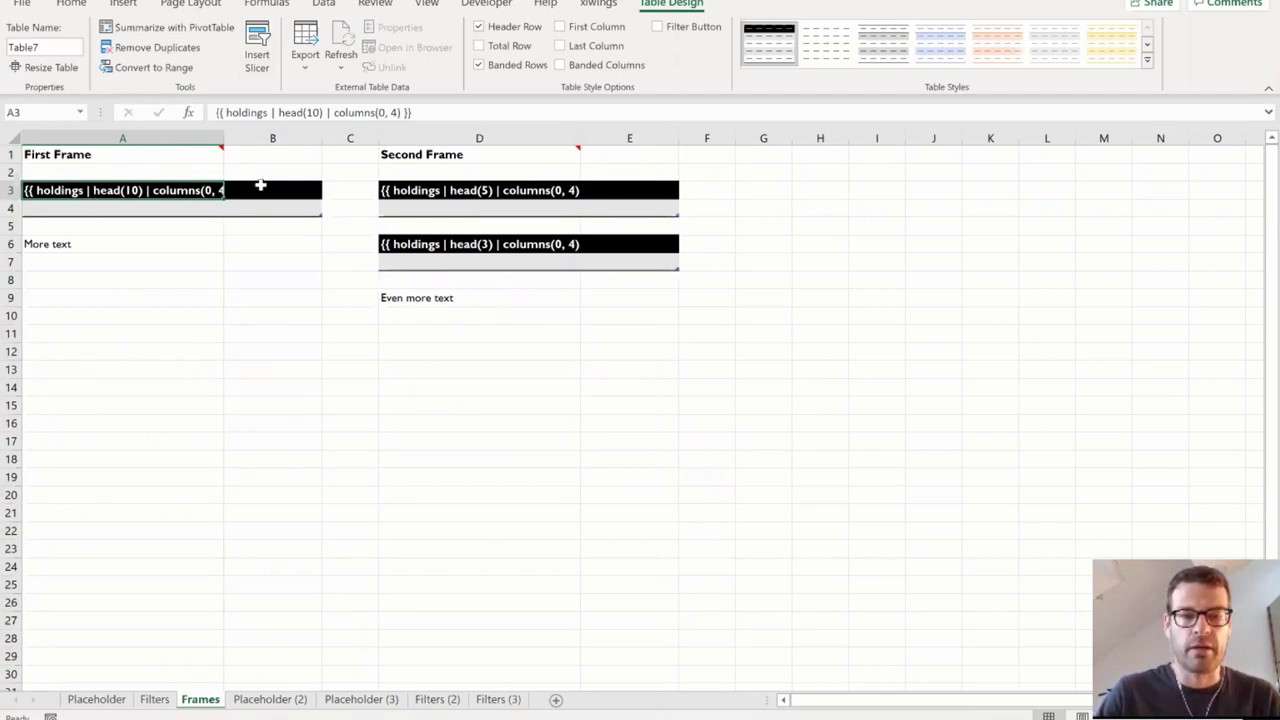
left_click(52, 208)
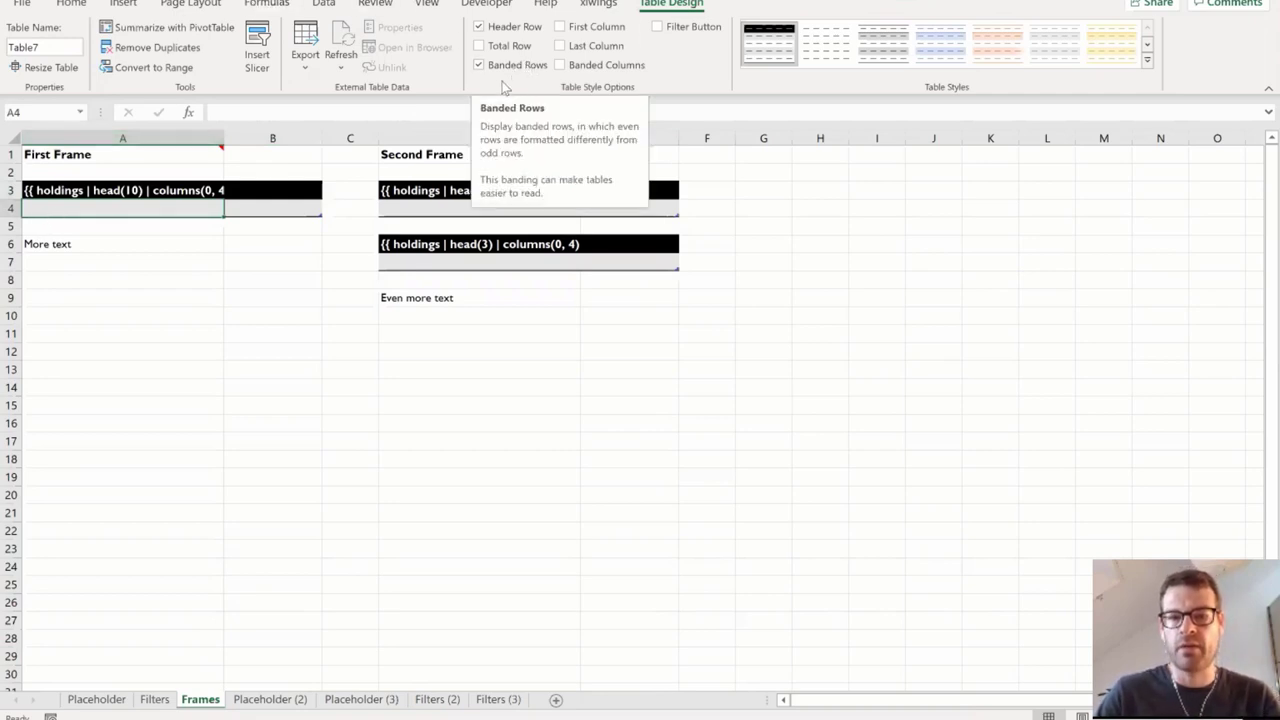
left_click(114, 155)
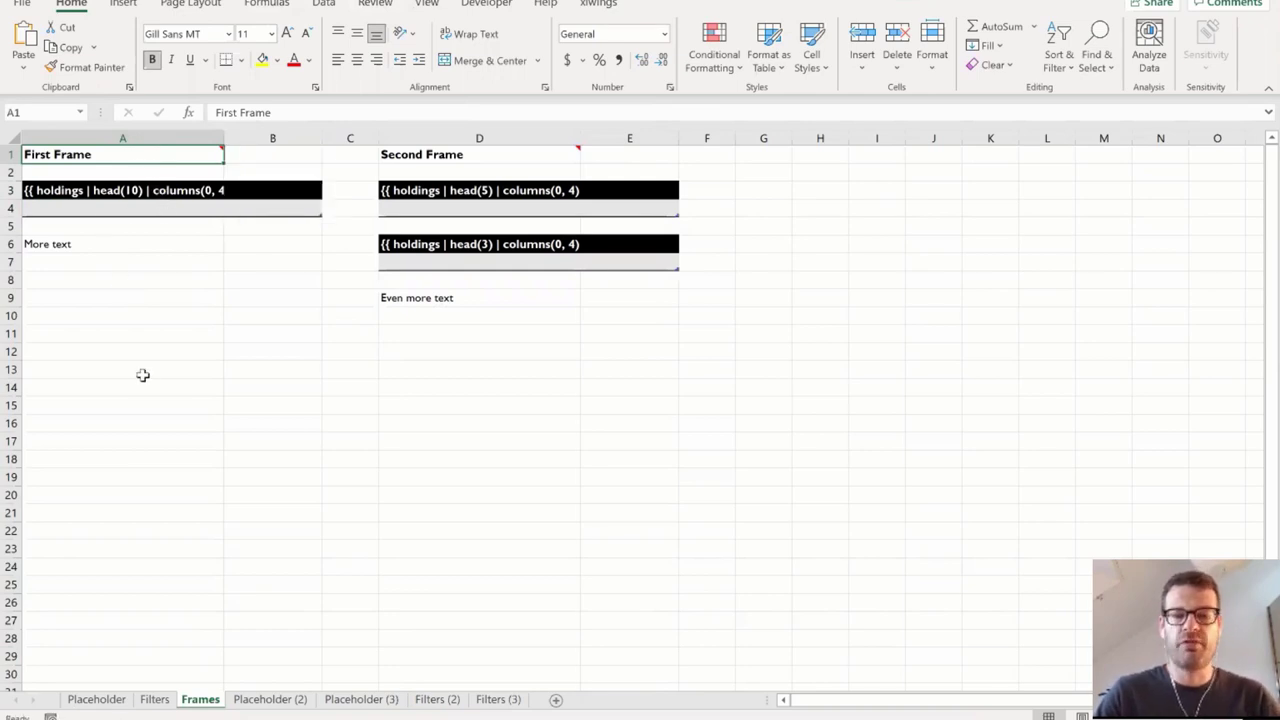
left_click(115, 241)
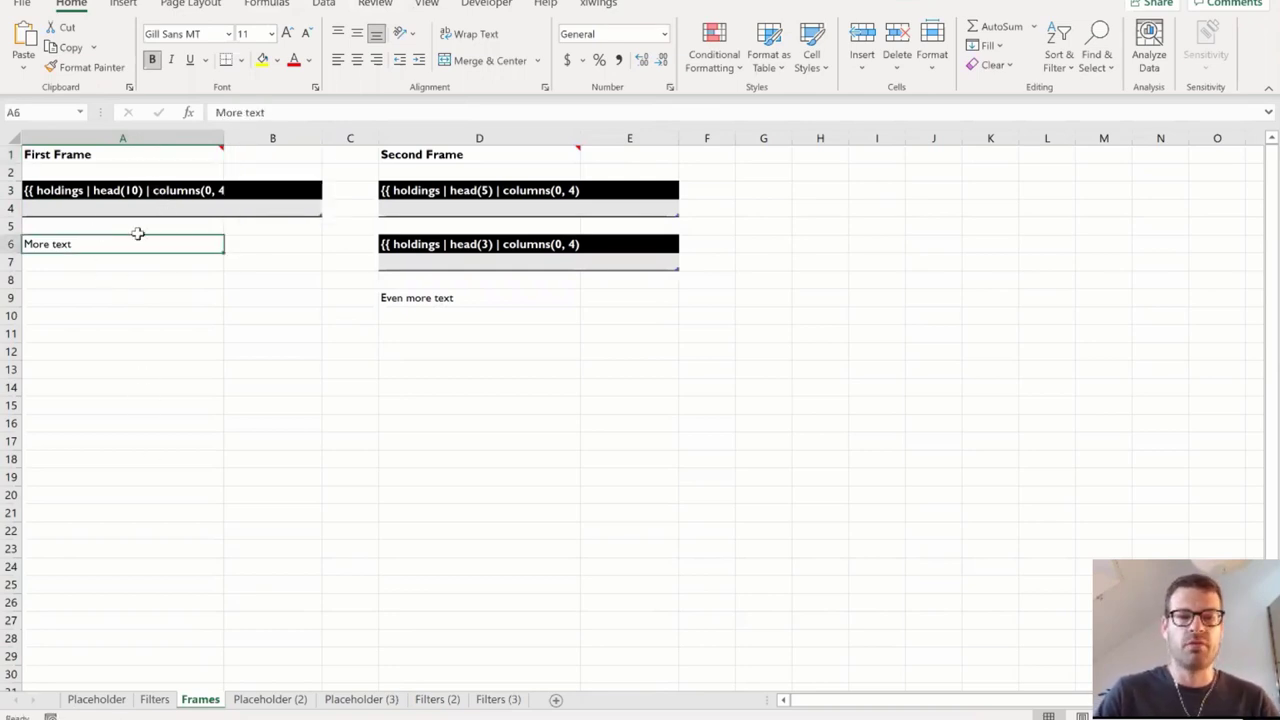
left_click_drag(219, 237, 219, 237)
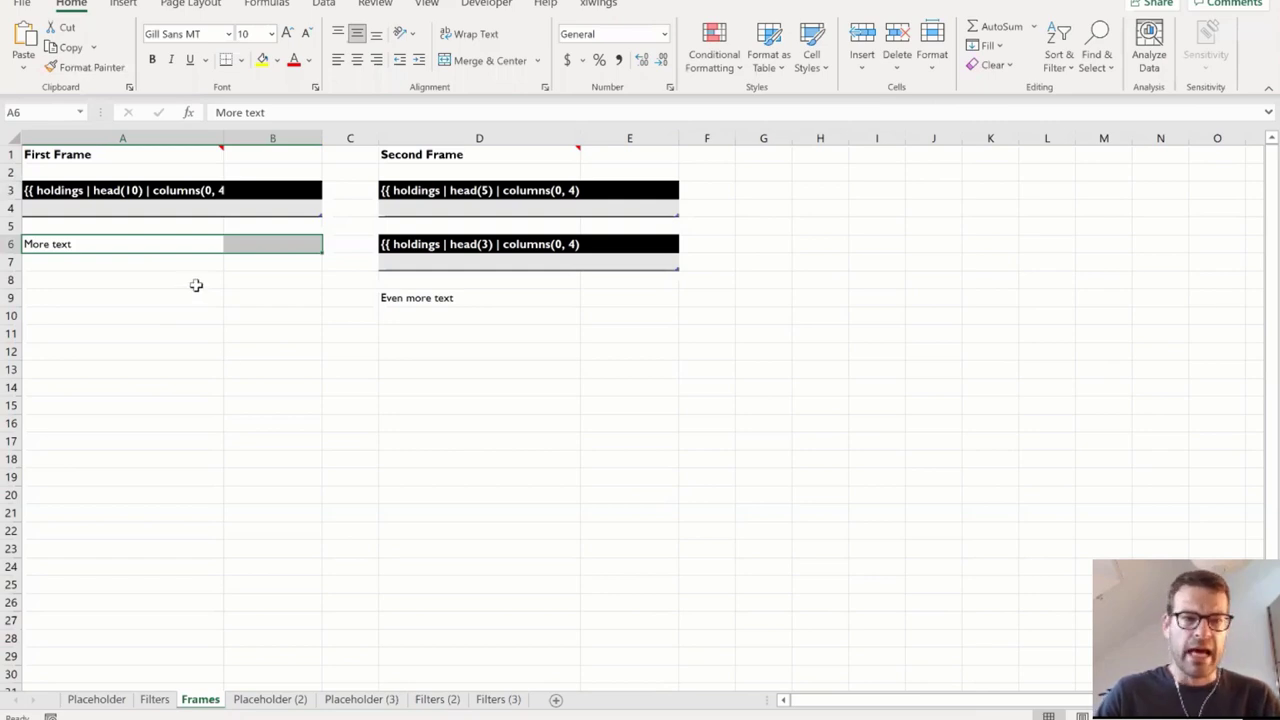
Run the main script on the Frames template and review the generated First Frame and Second Frame tables and the text below them.
left_click(598, 4)
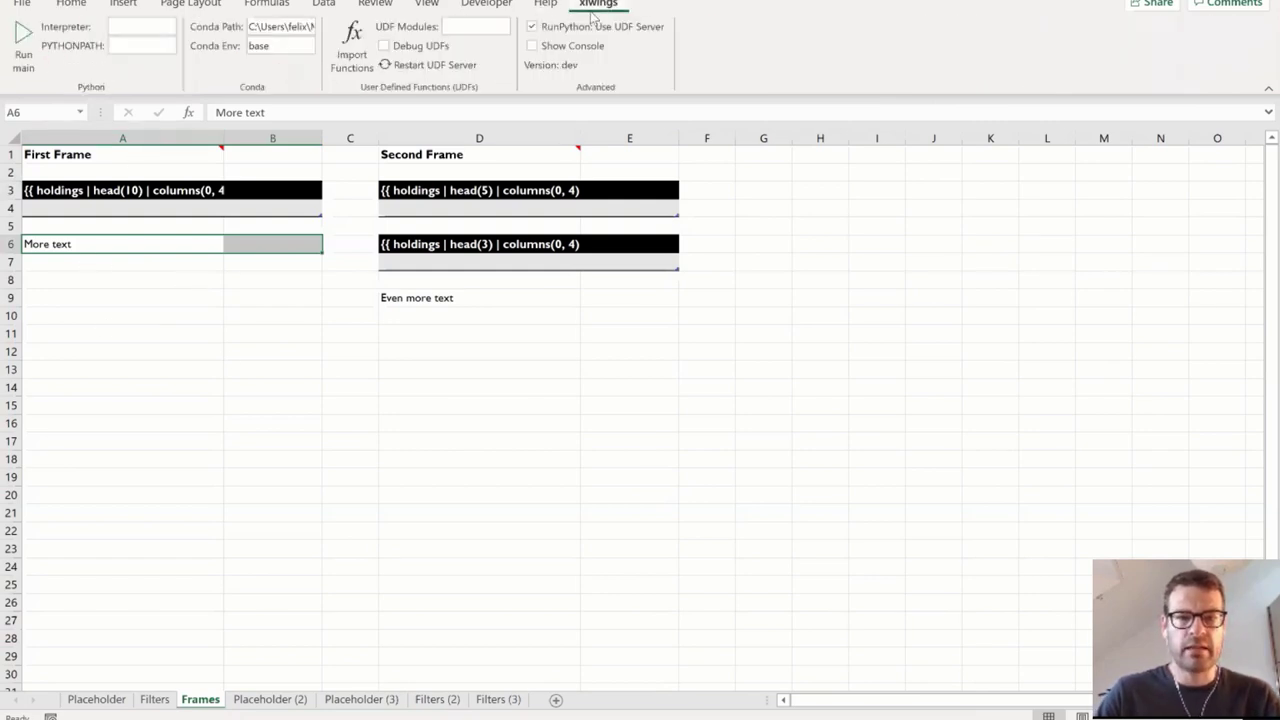
left_click(23, 48)
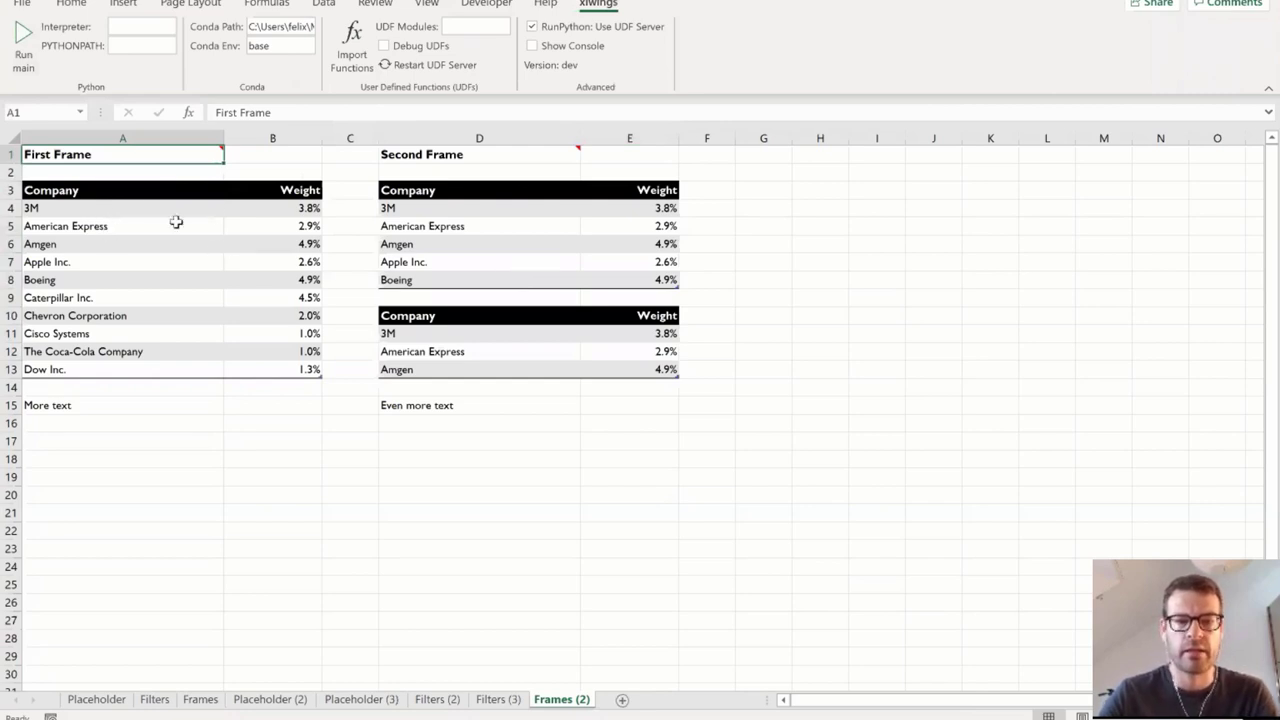
left_click_drag(265, 366, 94, 206)
left_click(171, 423)
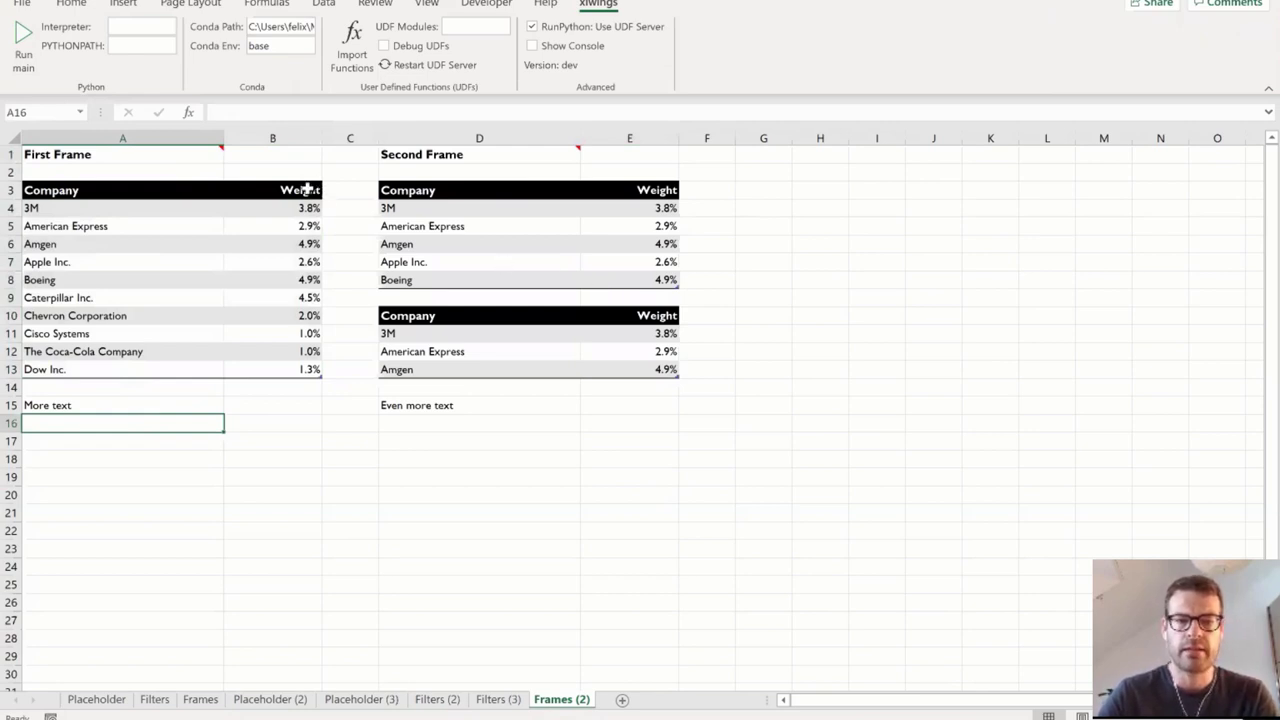
left_click_drag(298, 185, 274, 319)
left_click(45, 405)
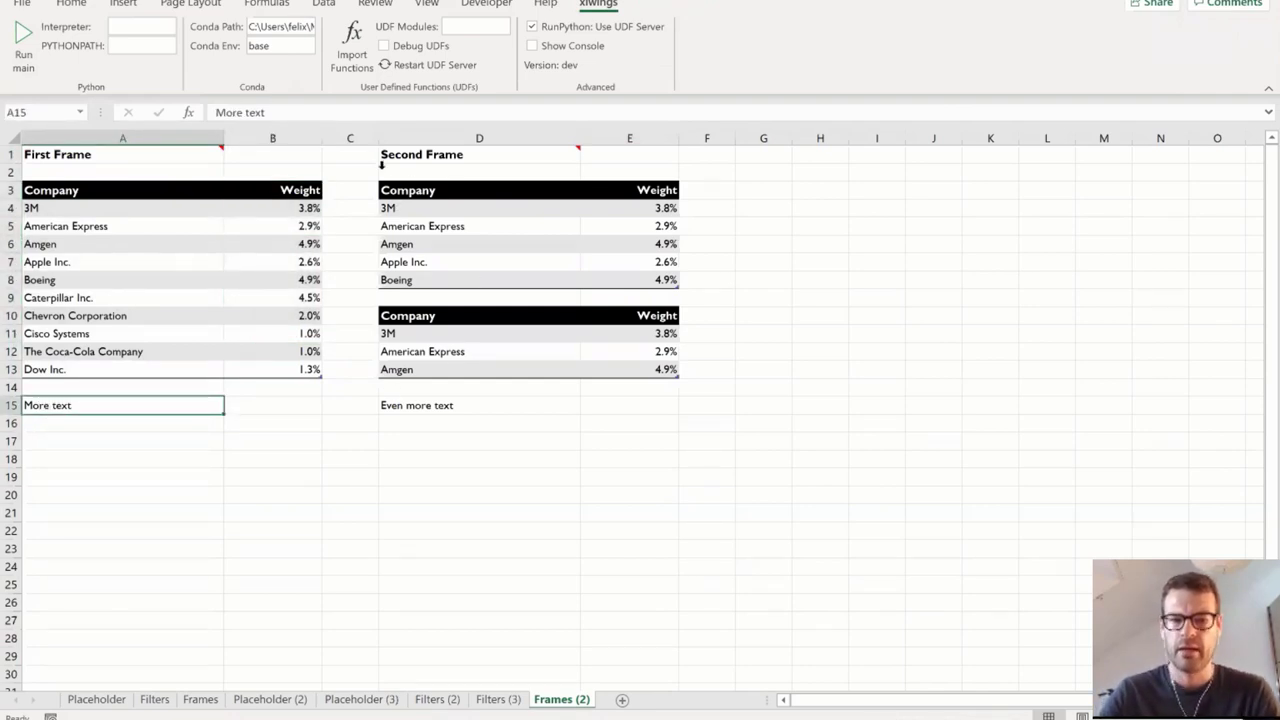
left_click_drag(557, 191, 614, 280)
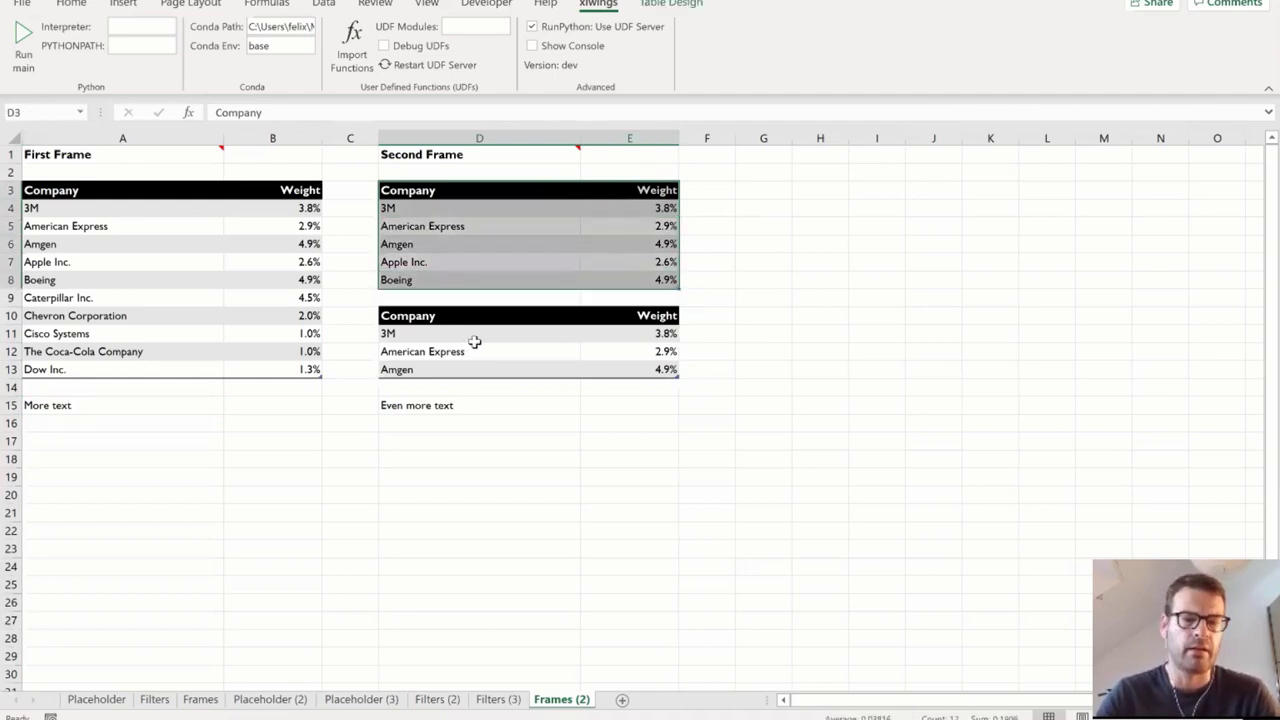
left_click(419, 228)
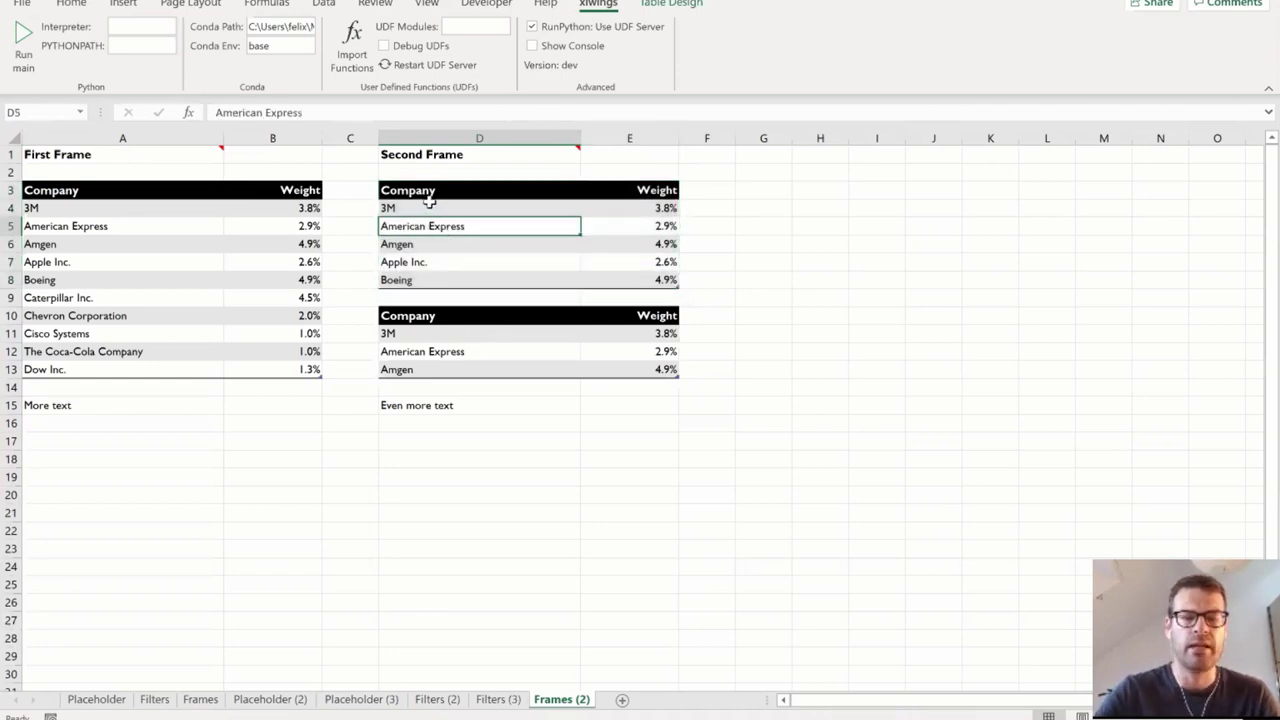
left_click_drag(428, 190, 434, 273)
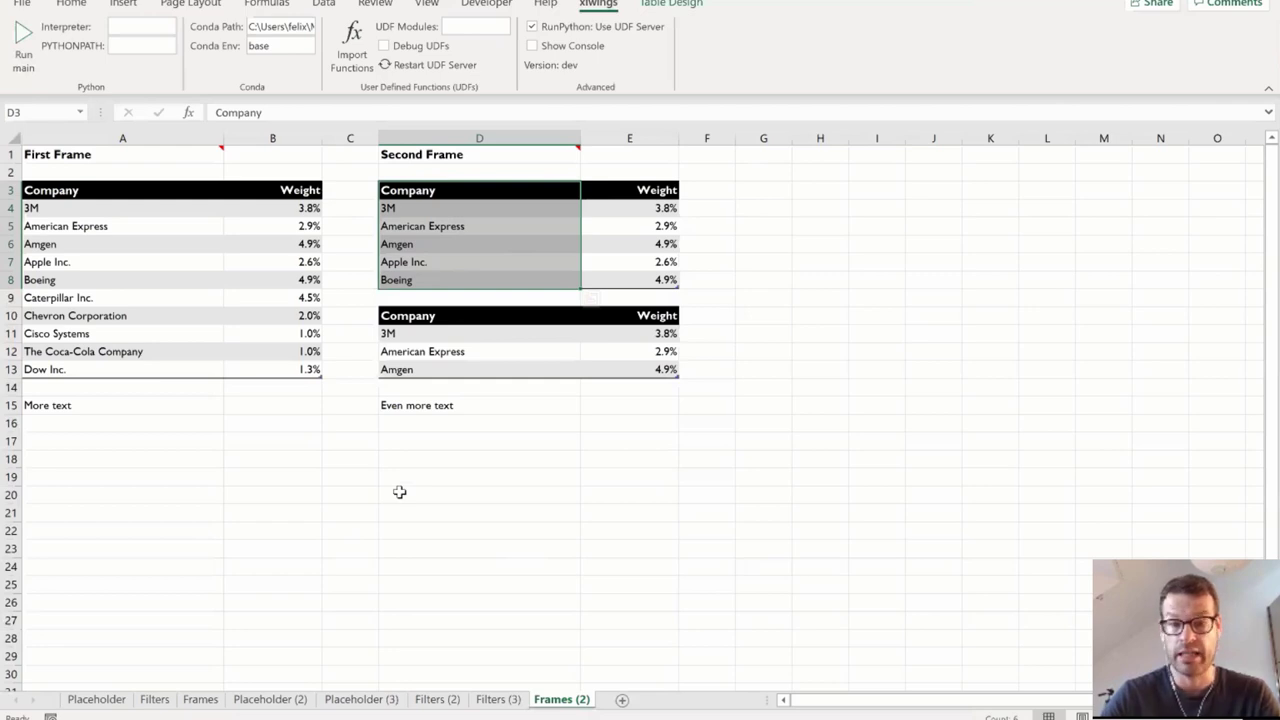
Switch to xlwings_reports.pptx in PowerPoint and present from the Demo 1 slide on to the "Demo 2: Full reporting pipeline" slide.
mouse_move(470, 715)
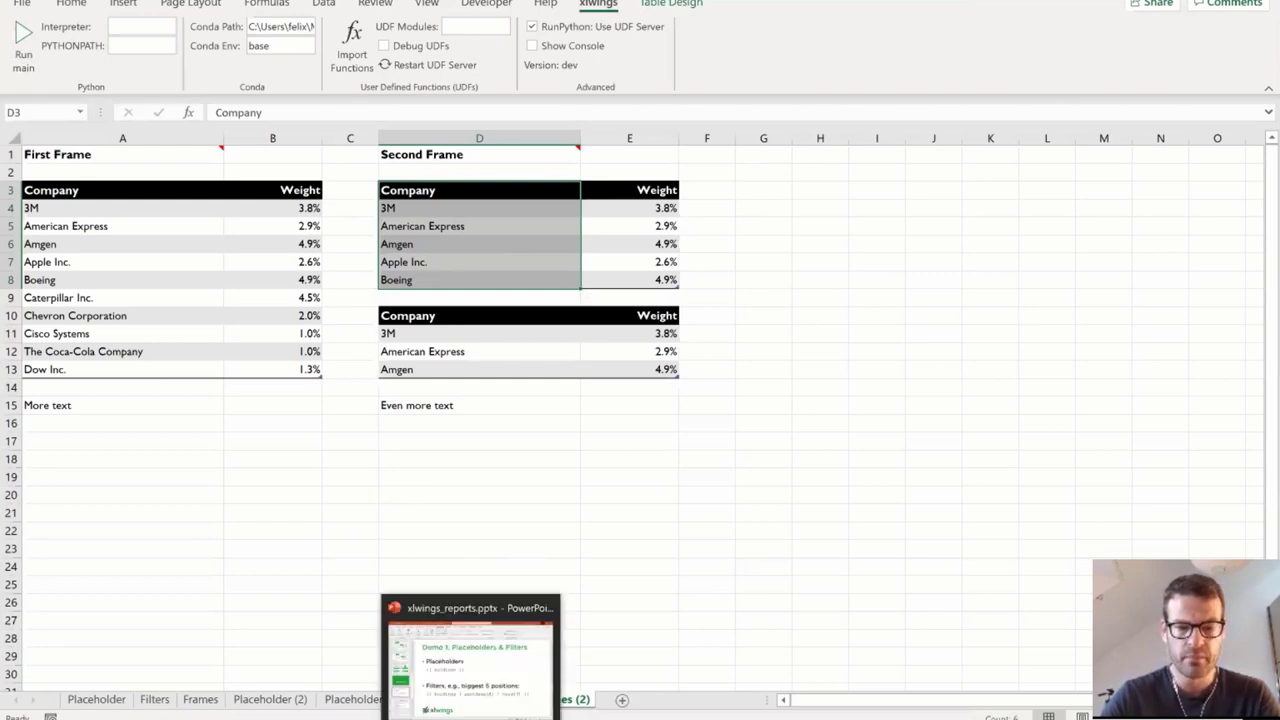
left_click(470, 660)
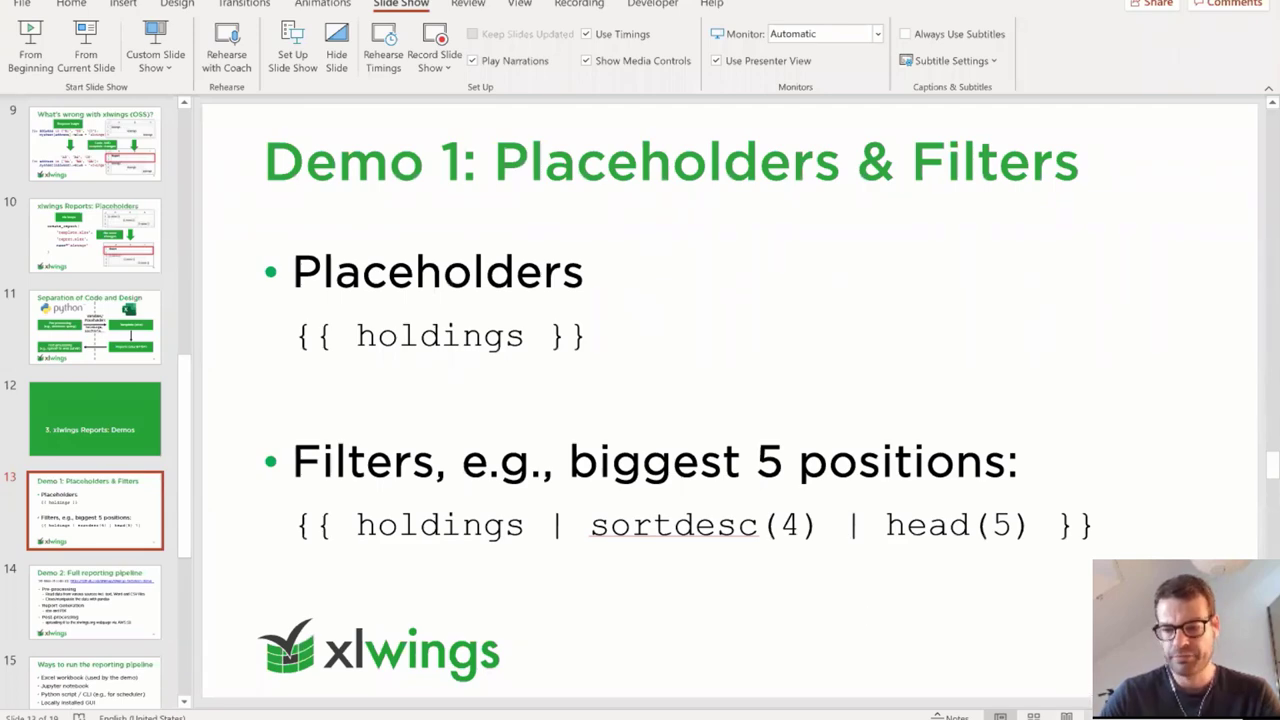
key("shift+F5")
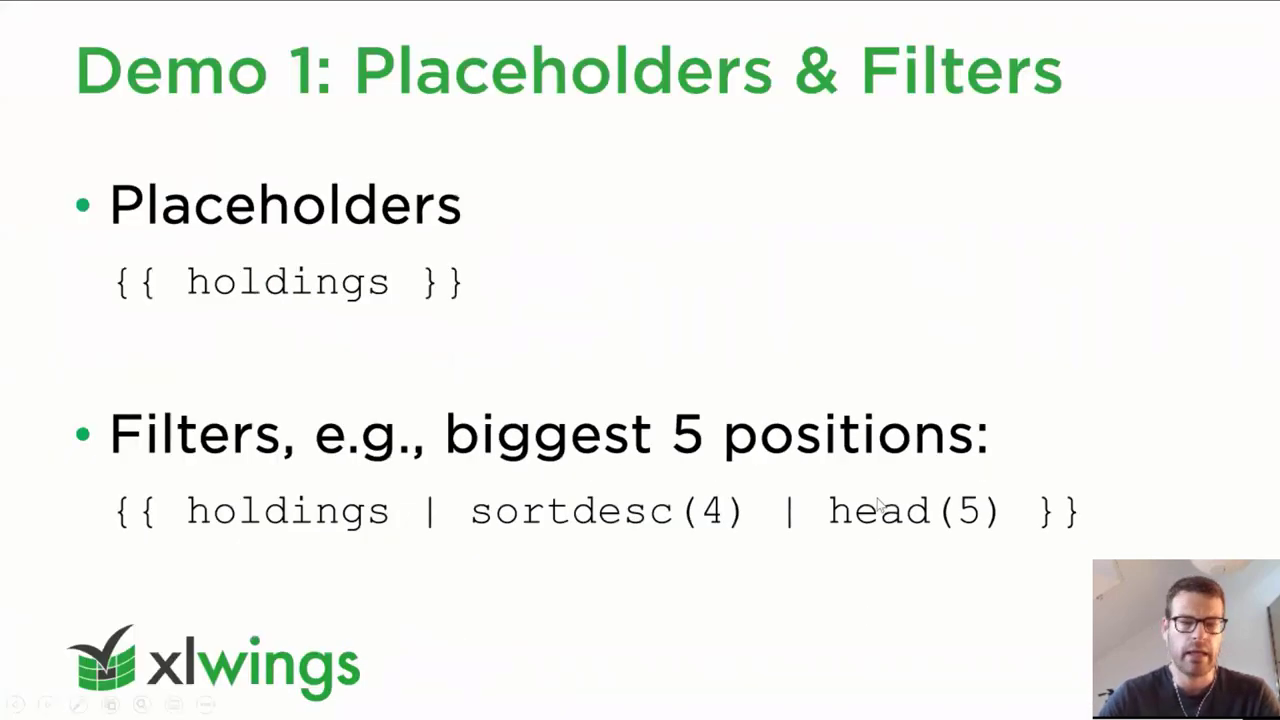
key("Right")
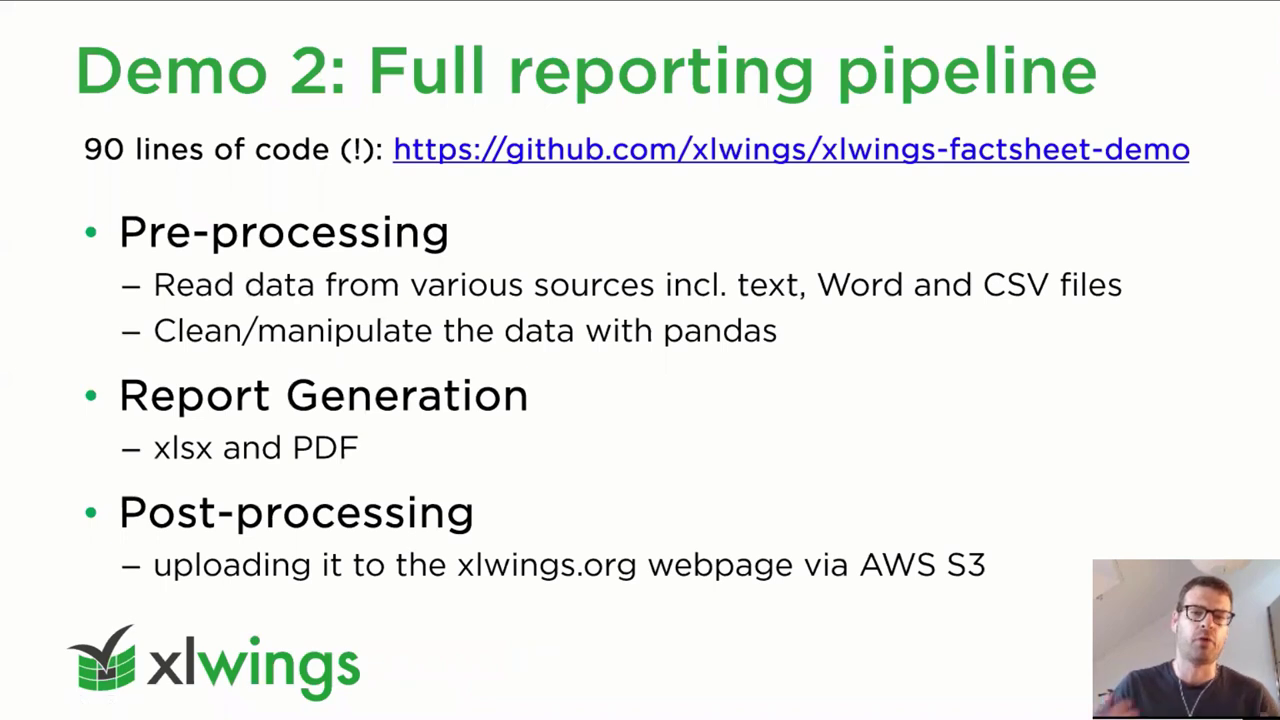
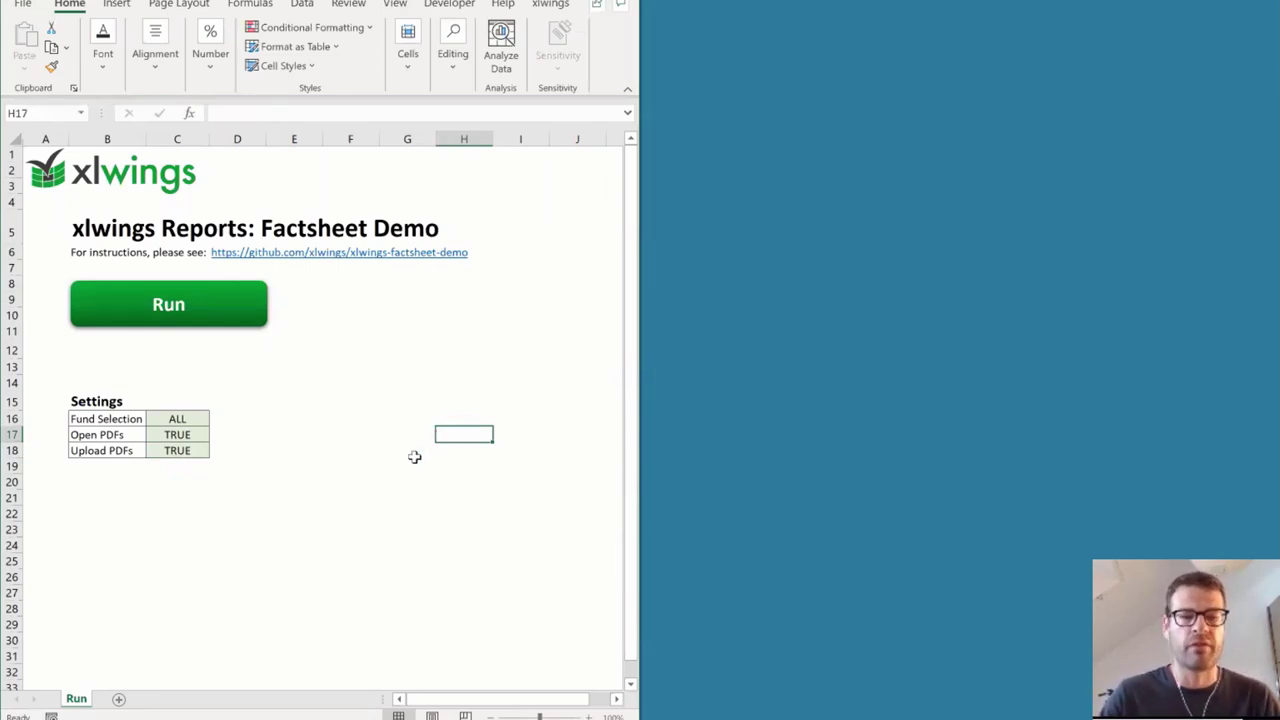
Examine the Settings of the Factsheet Demo workbook, including the available Fund Selection options and the Open PDFs and Upload PDFs values.
key("Left")
key("Up")
key("Up")
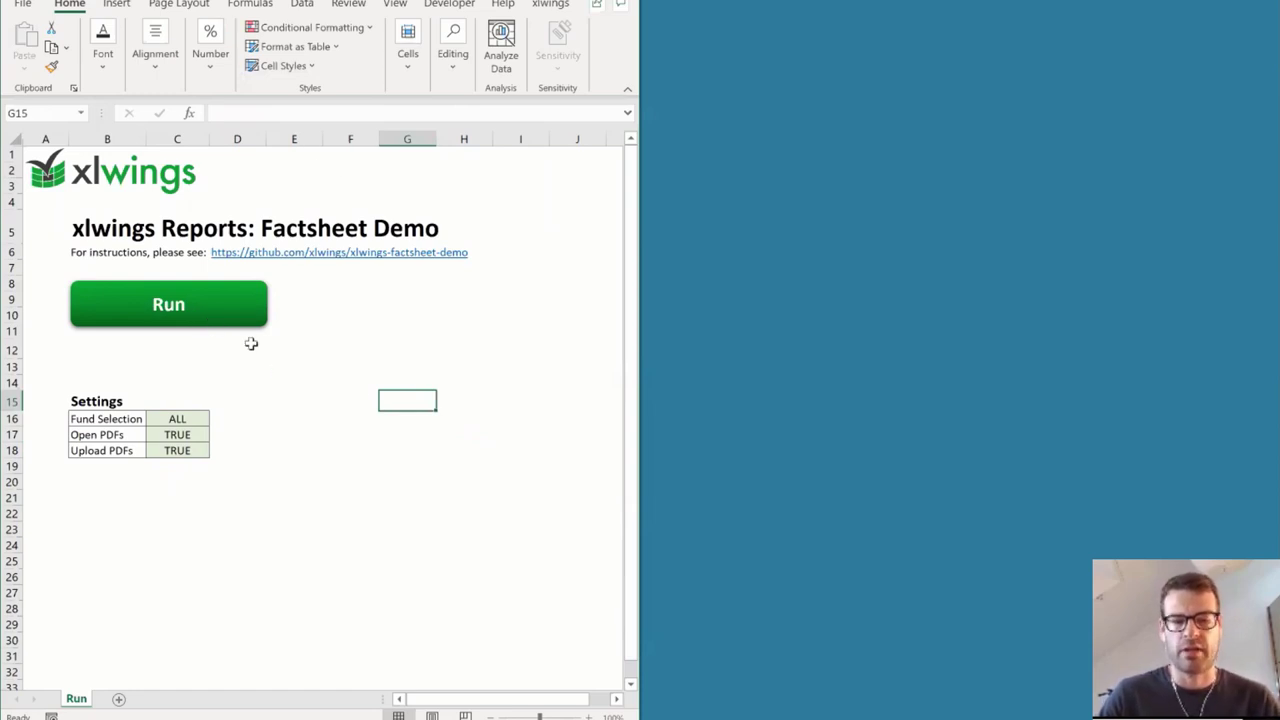
left_click_drag(192, 418, 189, 450)
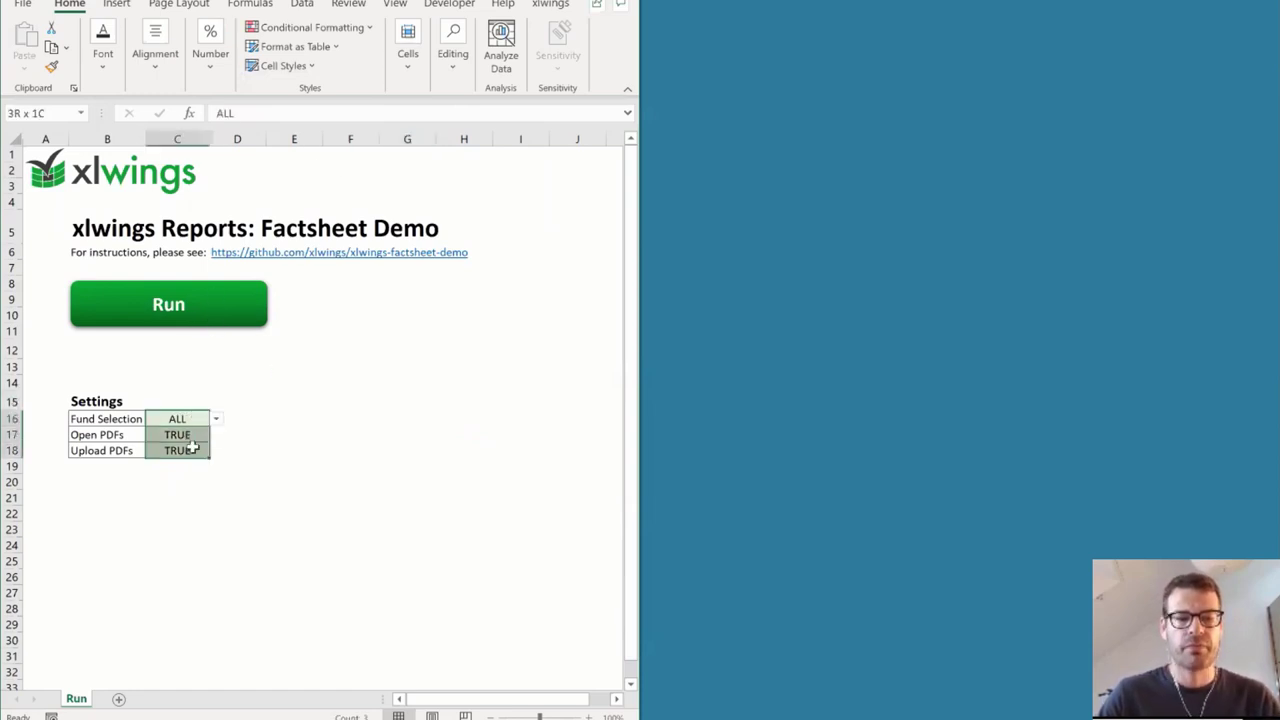
left_click(334, 494)
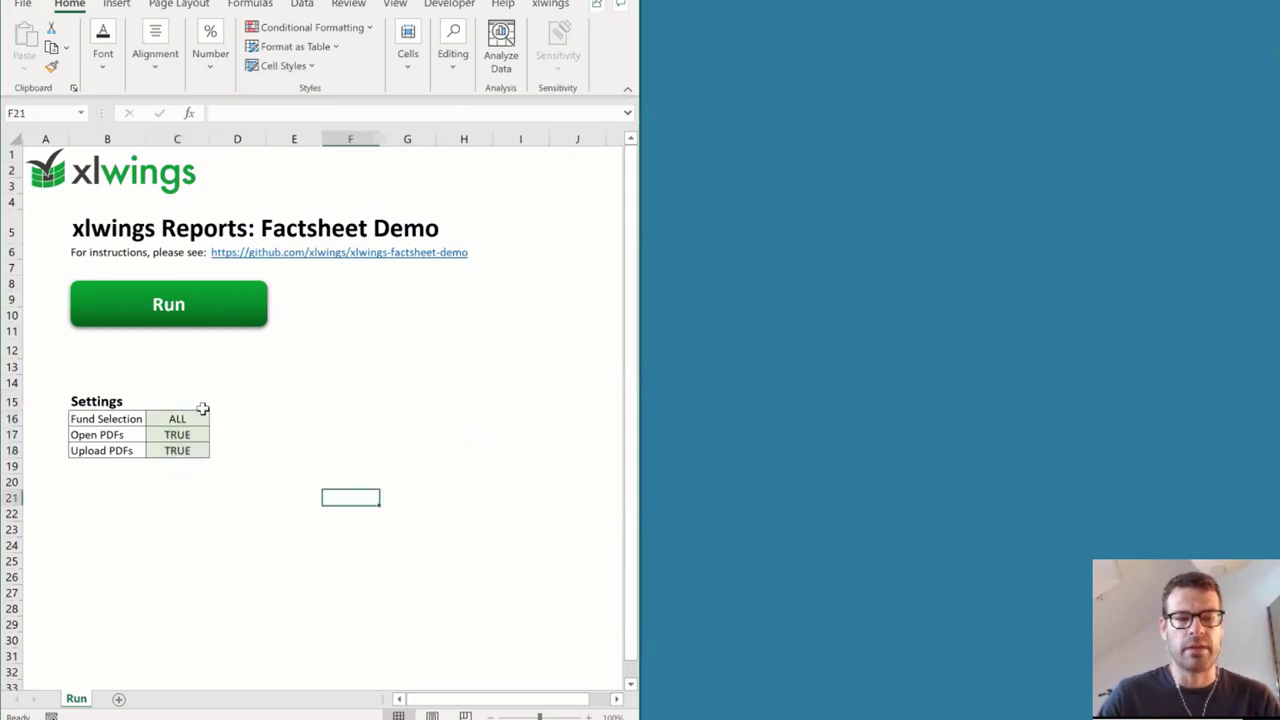
left_click(194, 412)
left_click(216, 420)
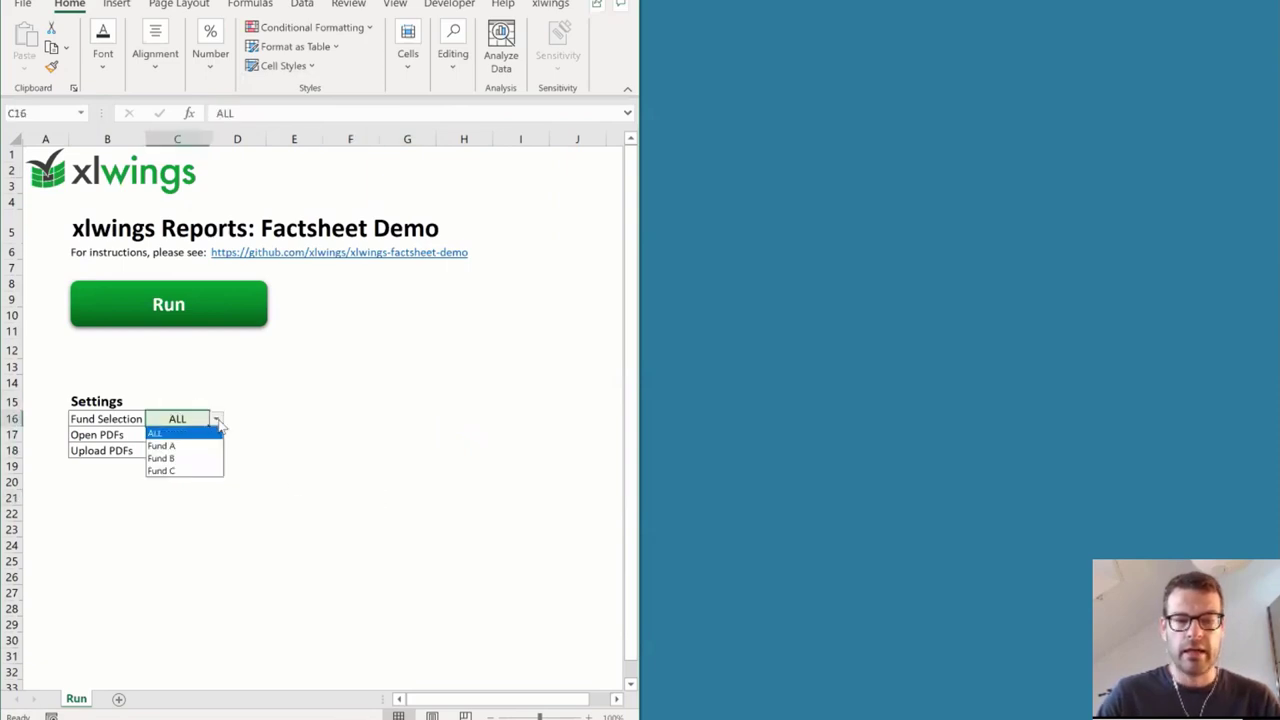
left_click(292, 428)
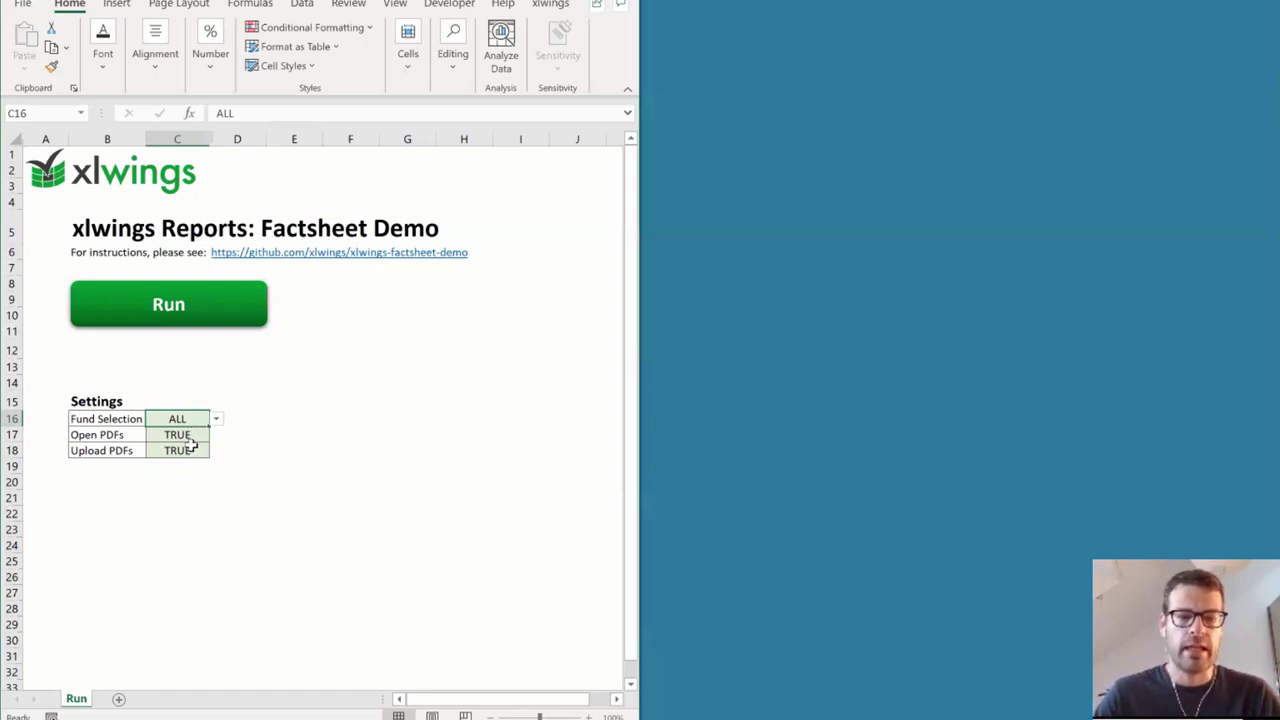
Run the factsheet reporting pipeline with Fund Selection ALL and both Open PDFs and Upload PDFs set to TRUE.
left_click(198, 478)
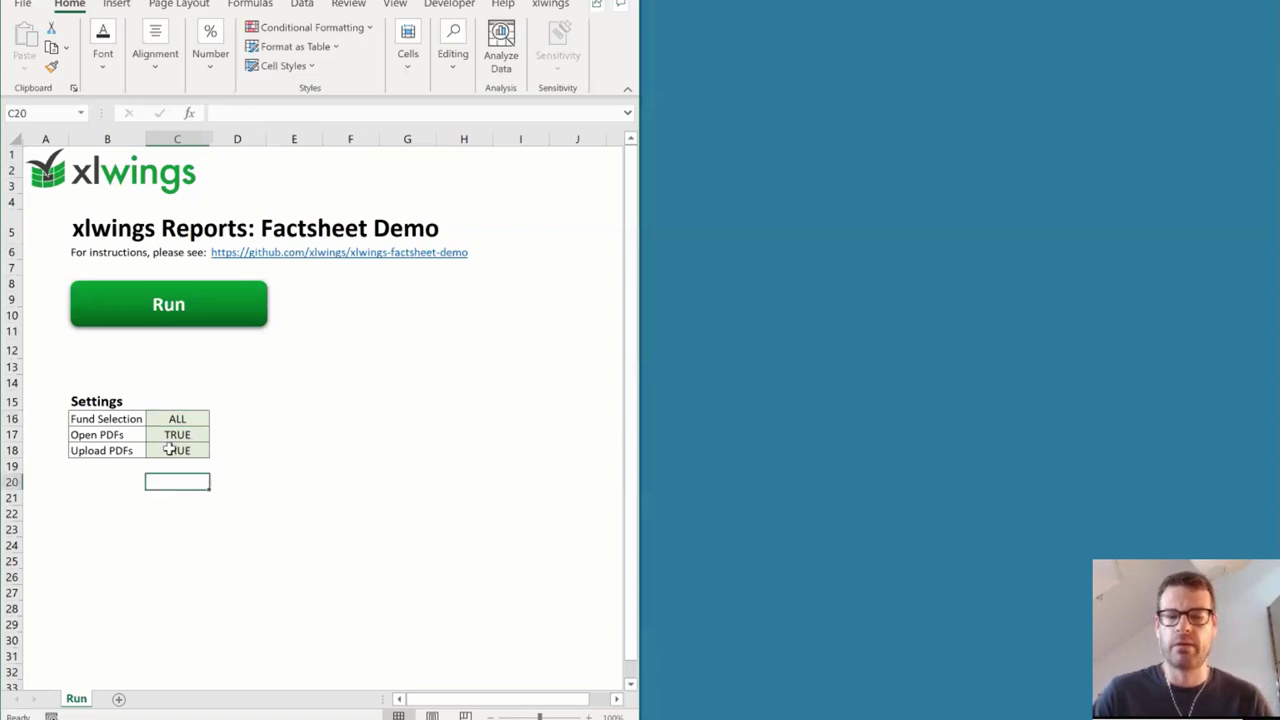
left_click(177, 318)
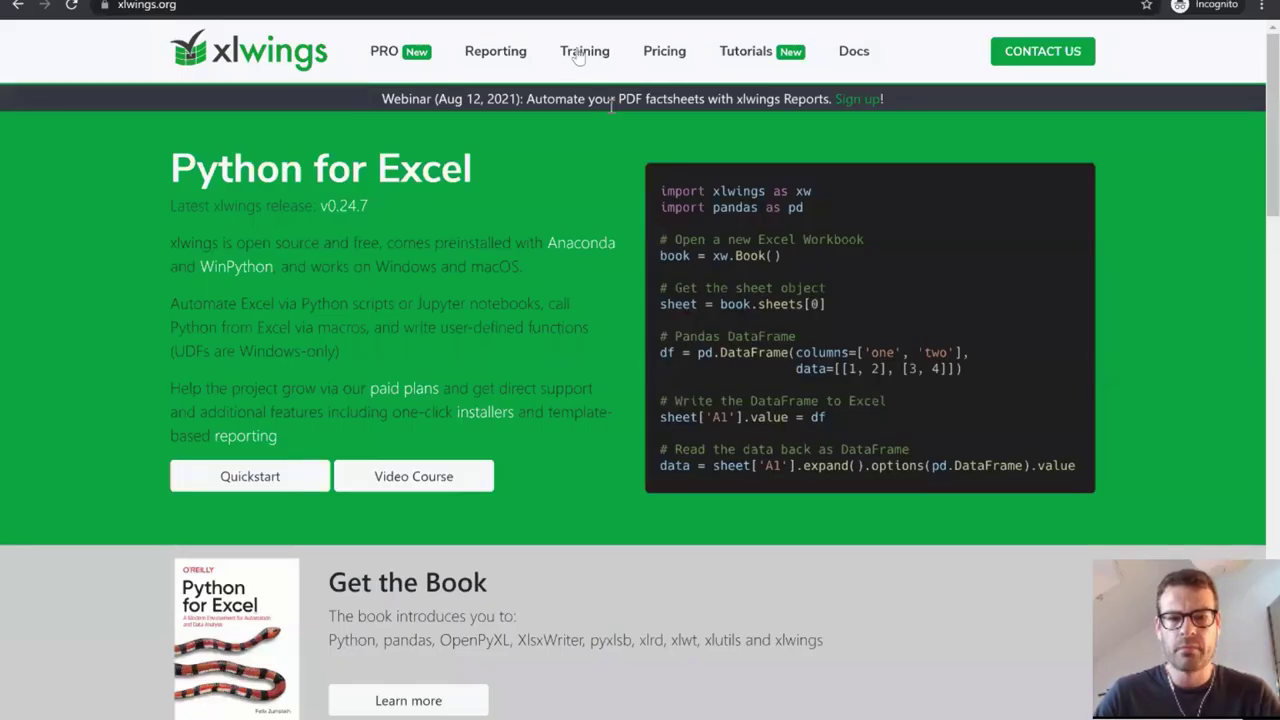
Switch to xlwings.org in the browser, go to the Reporting page, and download and open the Fund A sample report.
left_click(503, 57)
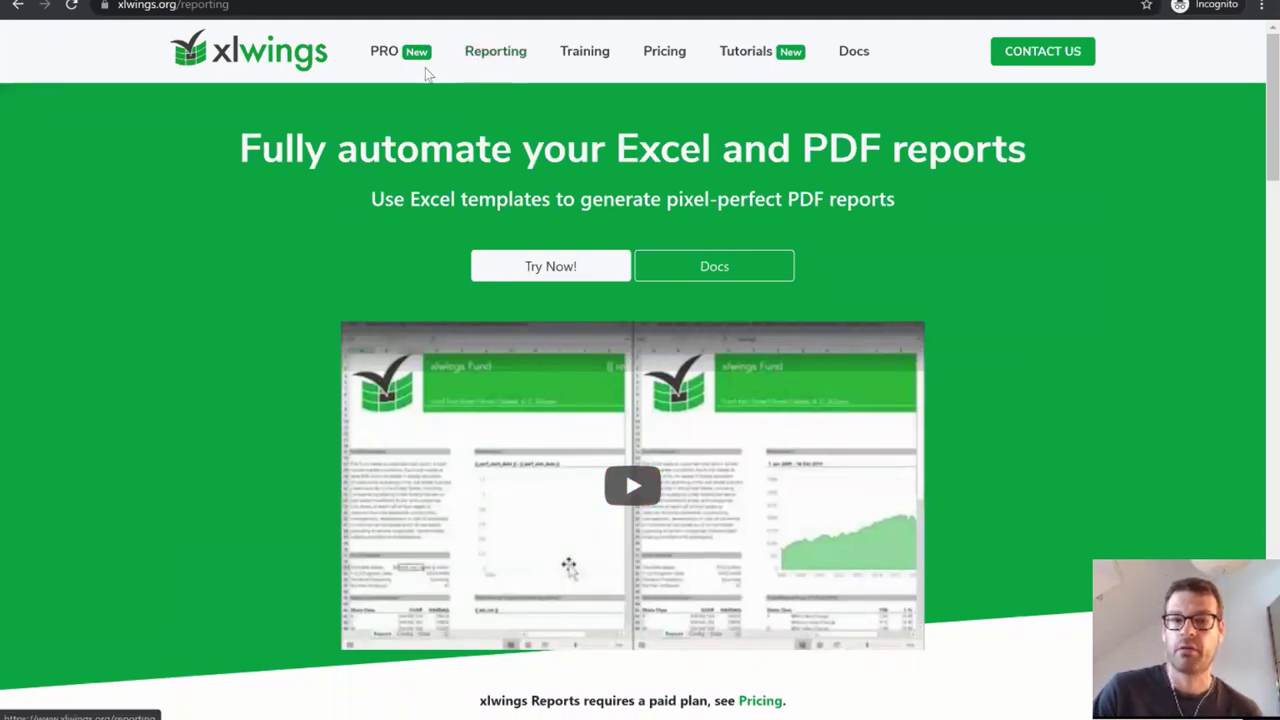
scroll(319, 363, "down", 5)
scroll(311, 375, "down", 2)
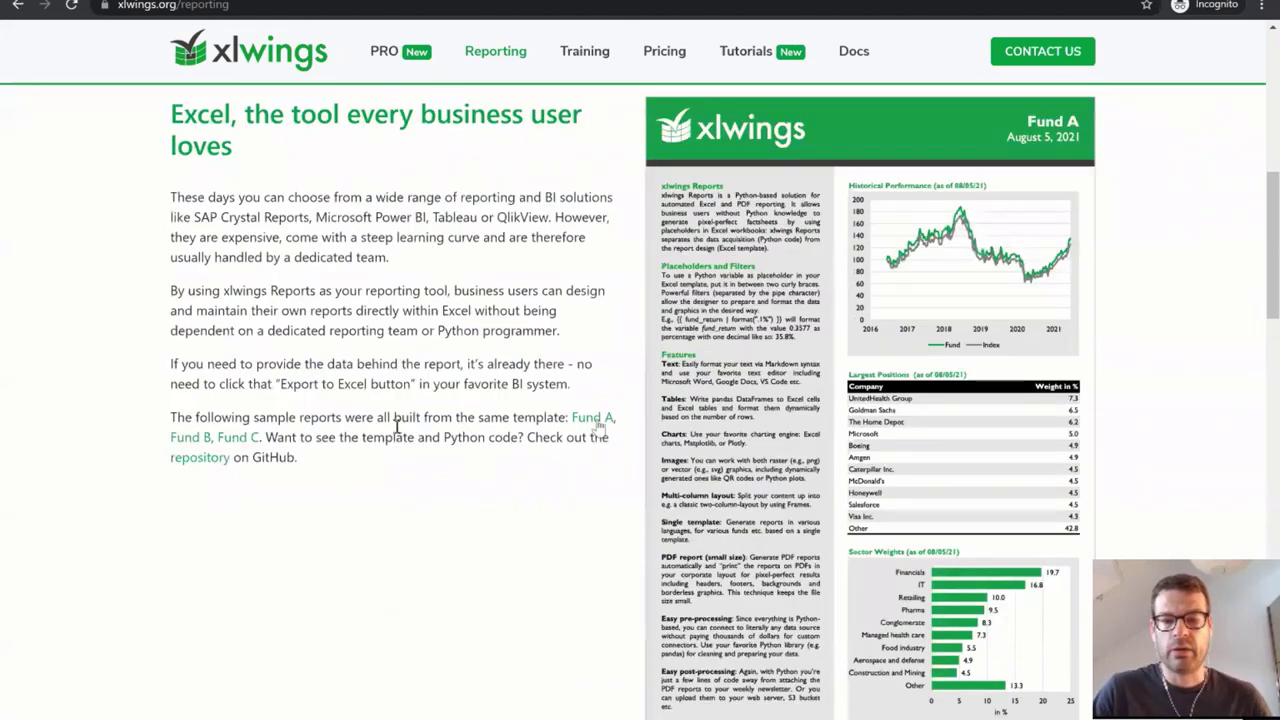
left_click(593, 423)
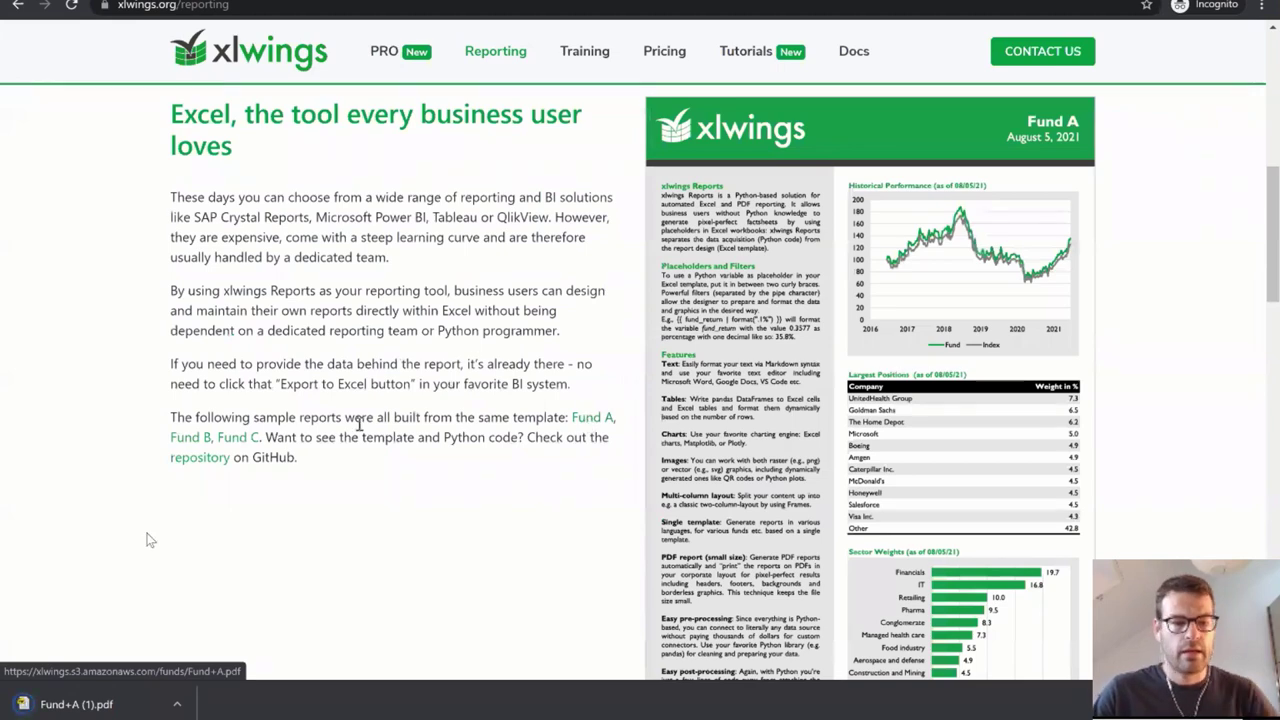
left_click(127, 702)
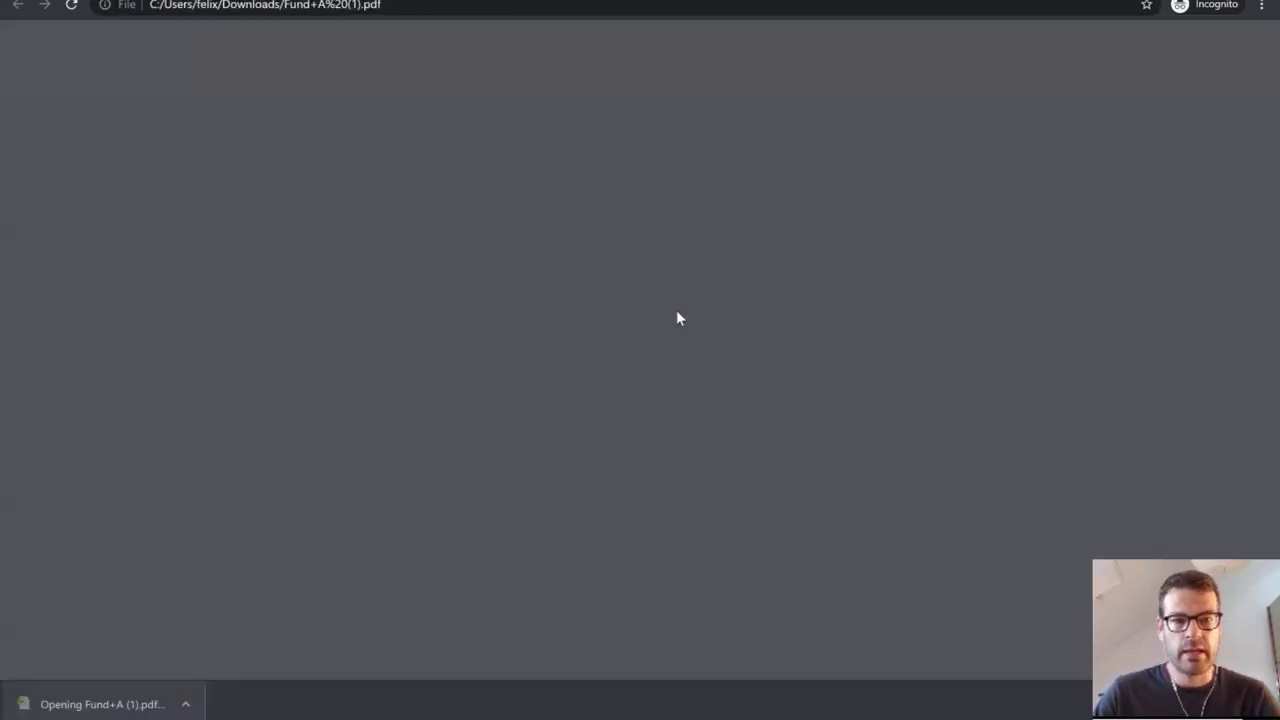
Examine both pages of the downloaded Fund A report, highlight its generation time in the disclaimer, and return to the website.
scroll(866, 327, "down", 1)
scroll(866, 327, "down", 3)
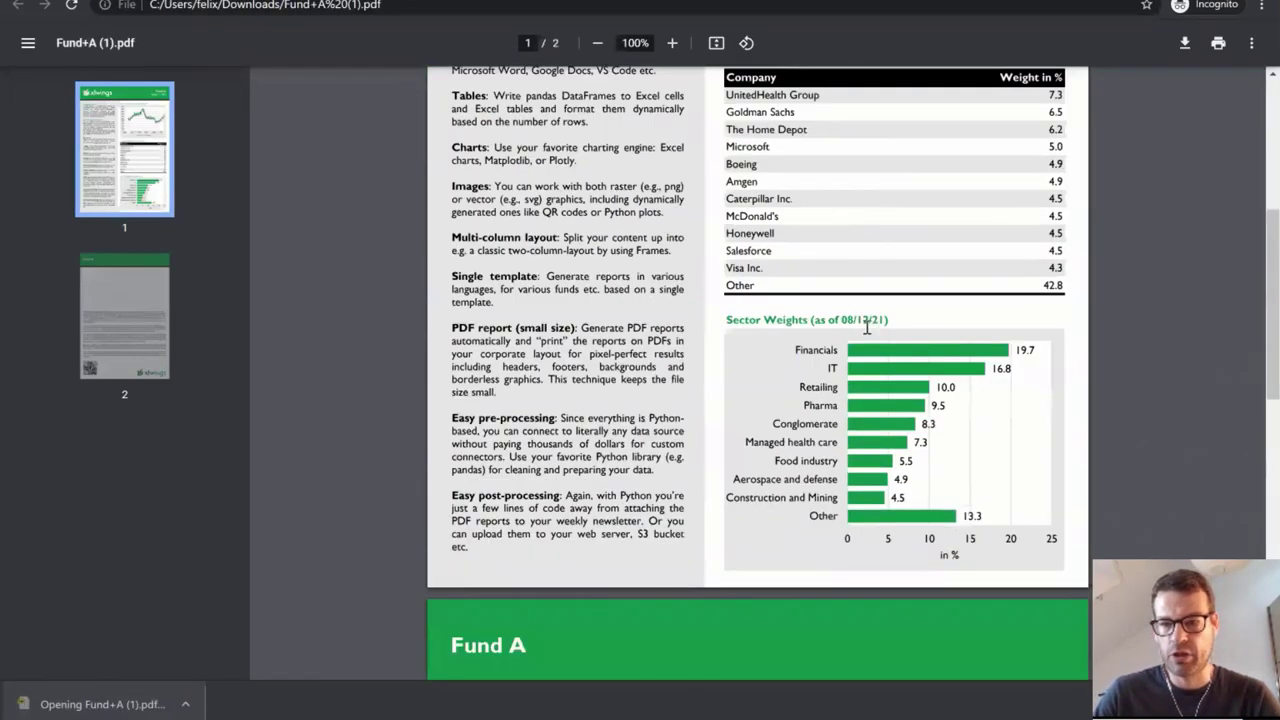
scroll(866, 327, "up", 4)
scroll(950, 257, "down", 15)
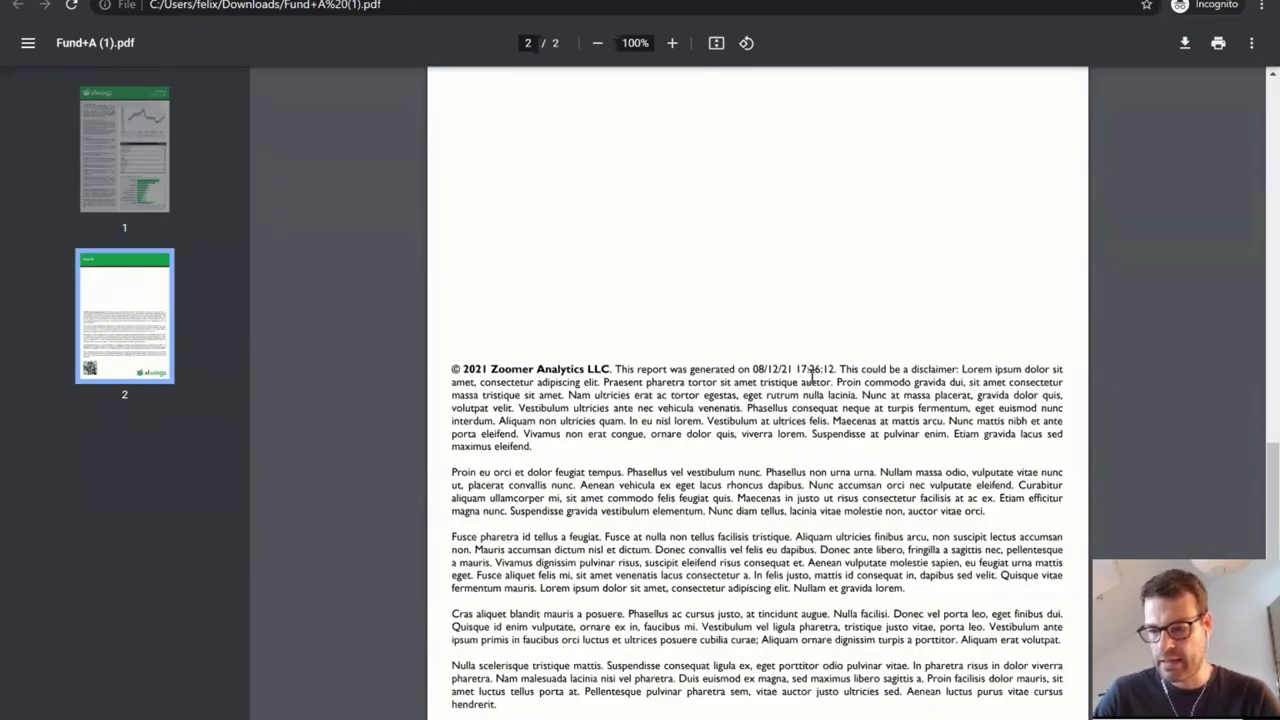
left_click_drag(796, 369, 836, 370)
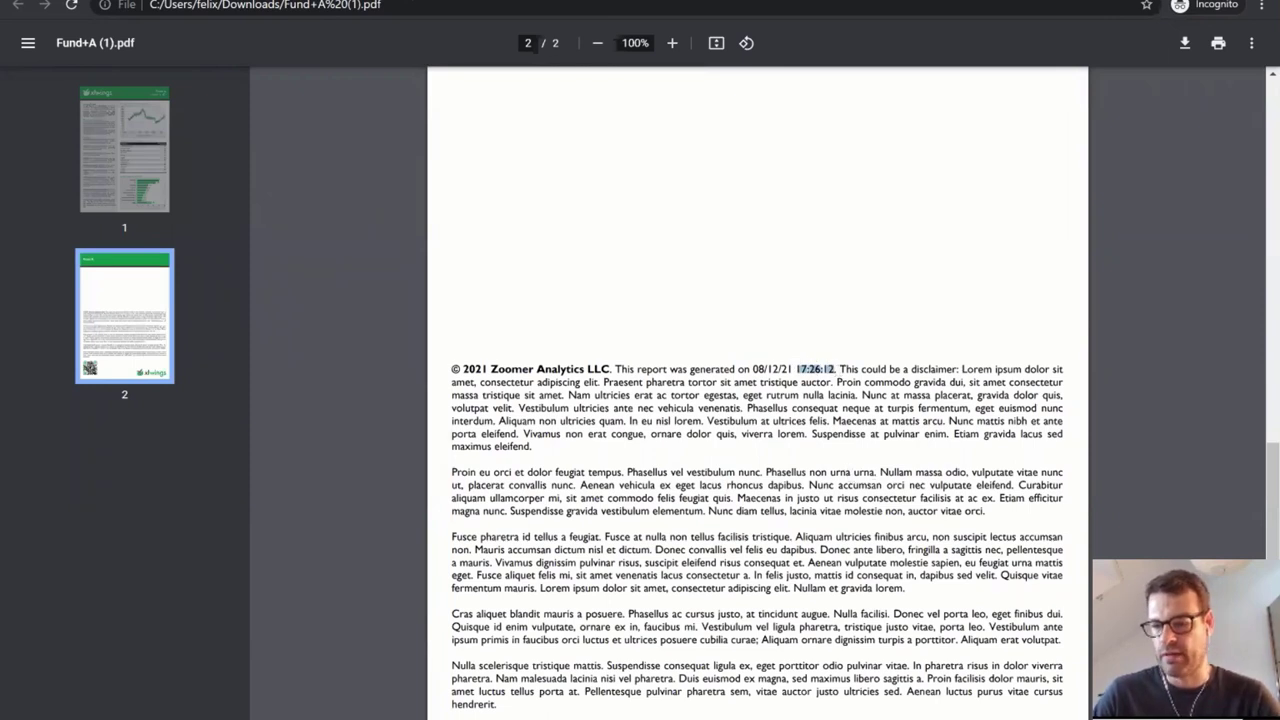
left_click(797, 369)
left_click_drag(821, 369, 790, 369)
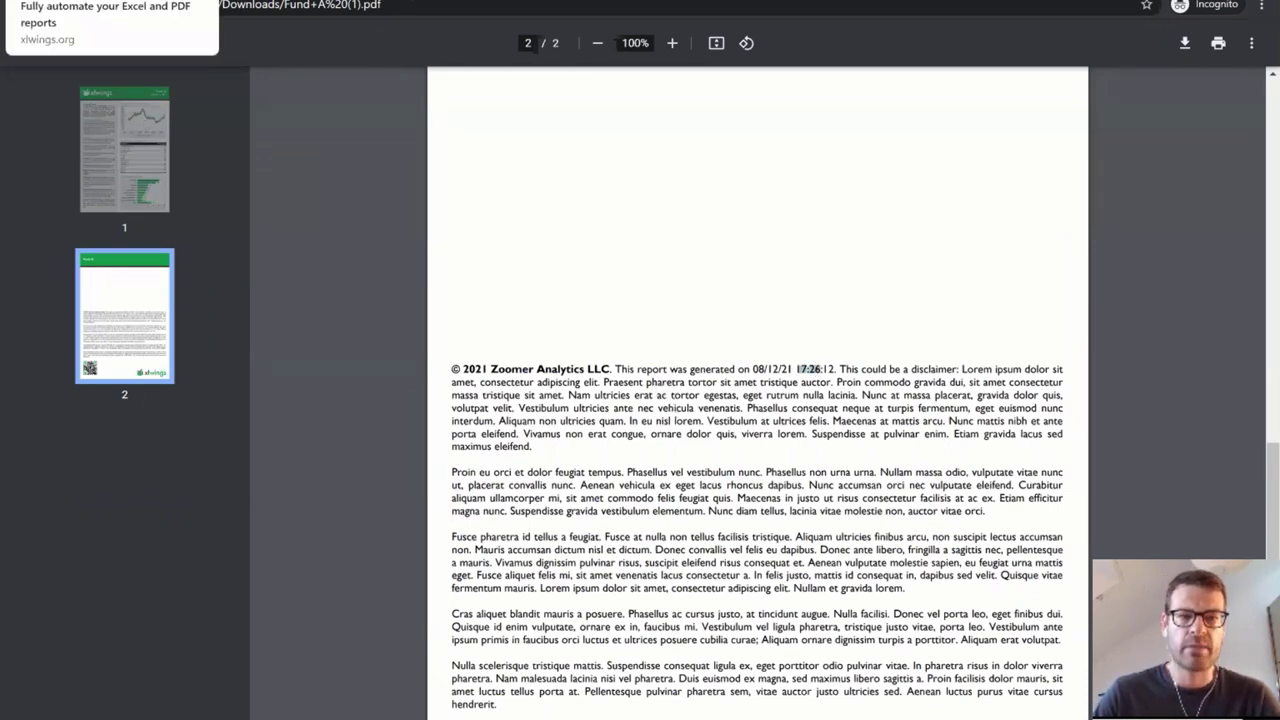
left_click(110, 0)
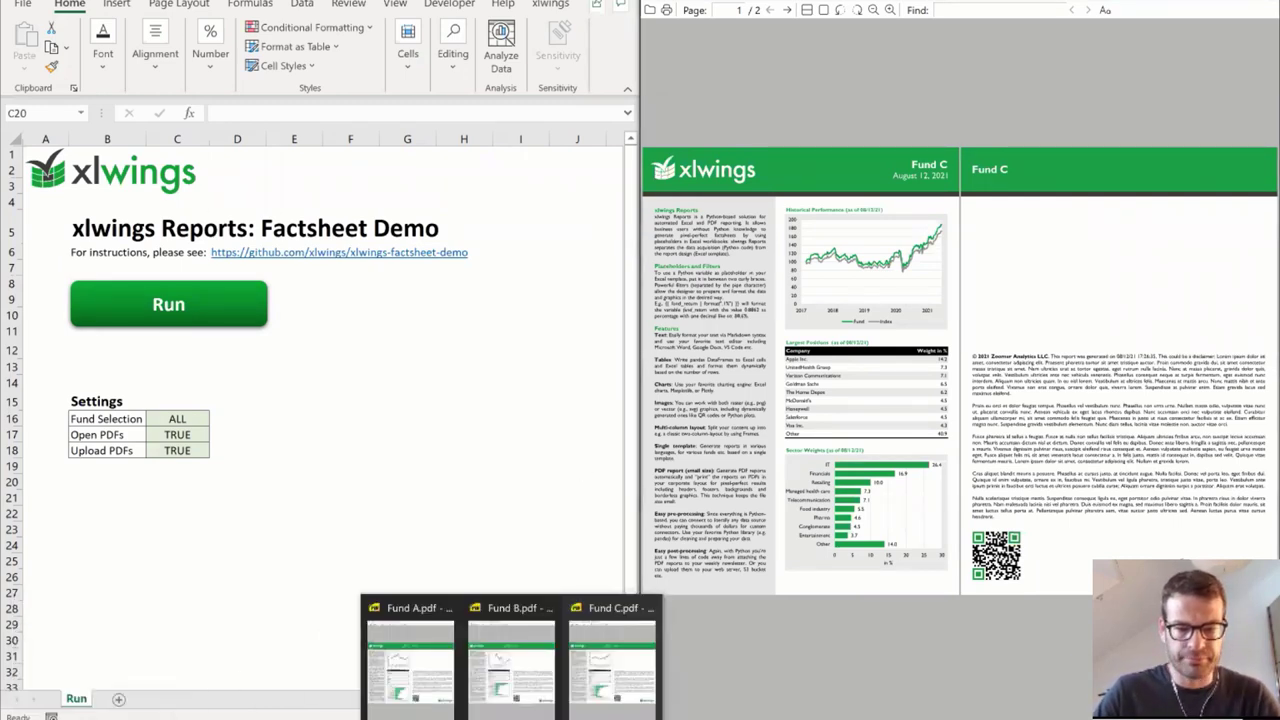
Bring up the generated Fund A.pdf and Fund B.pdf in the PDF viewer, each maximized to full screen.
left_click(430, 640)
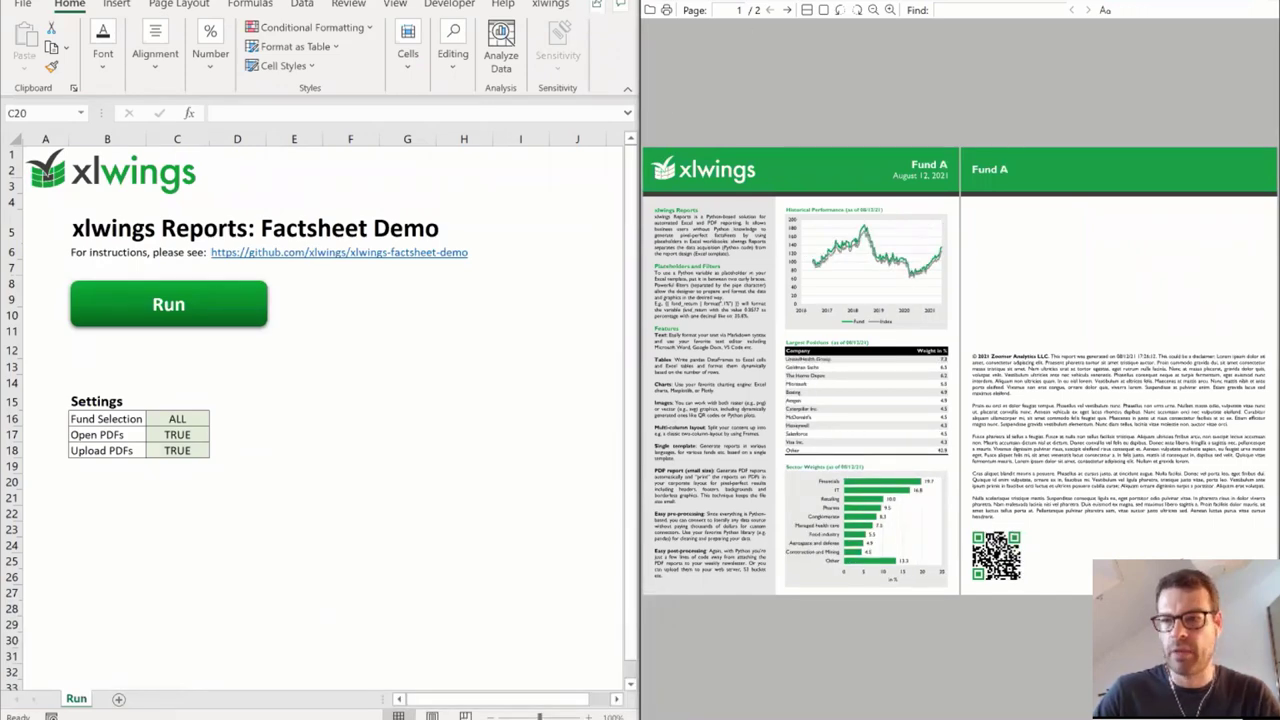
key("super+Up")
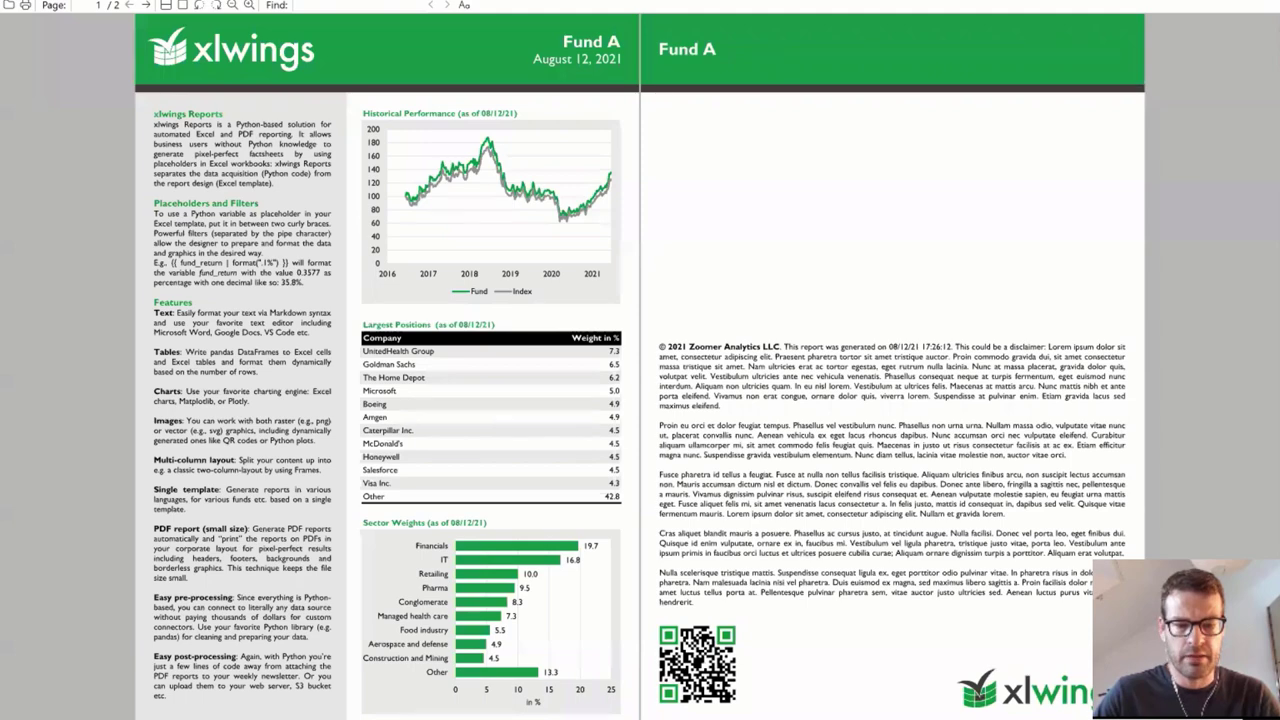
mouse_move(512, 714)
left_click(522, 672)
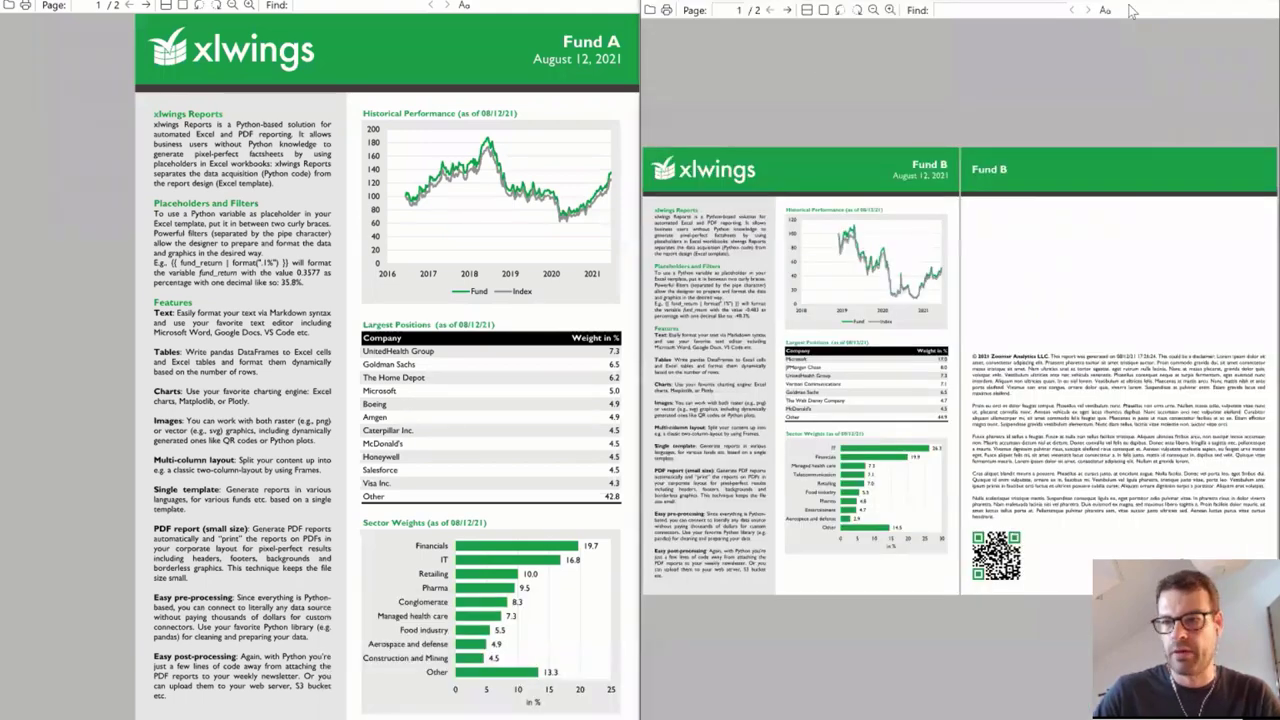
key("super+Up")
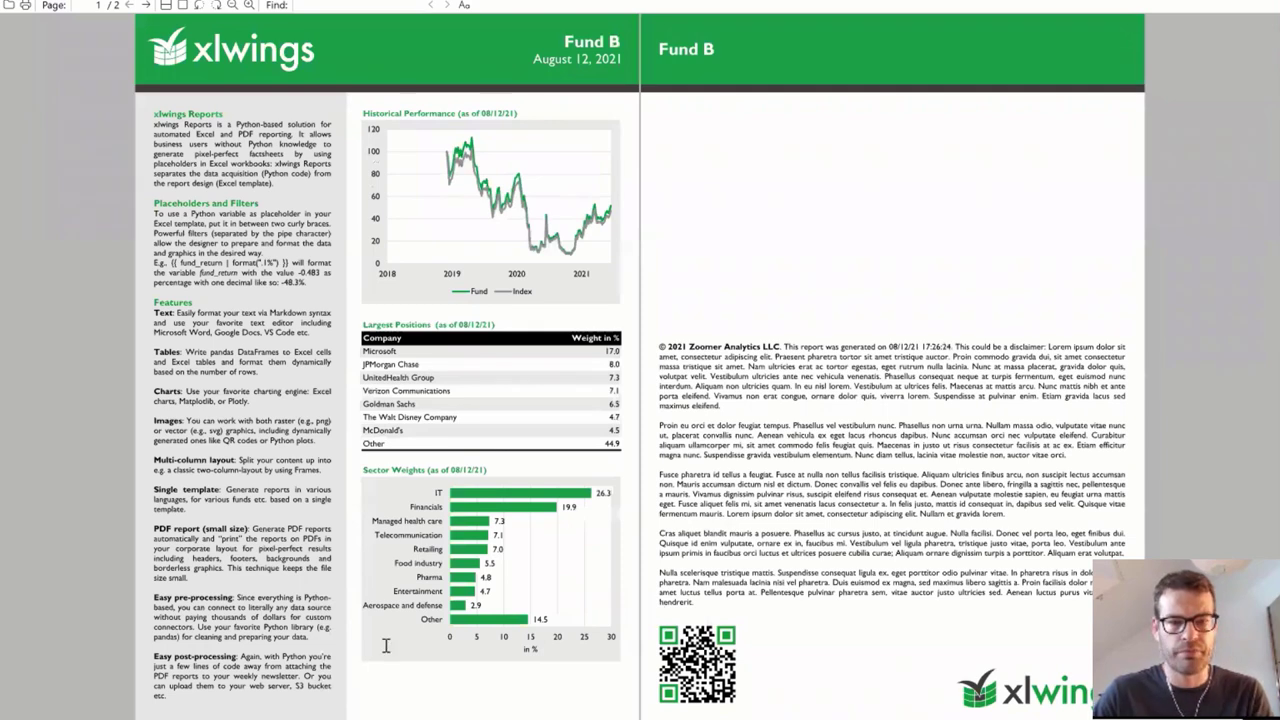
Compare the Fund A and Fund B factsheets by alternating between them, checking their charts and position tables.
key("alt+Tab")
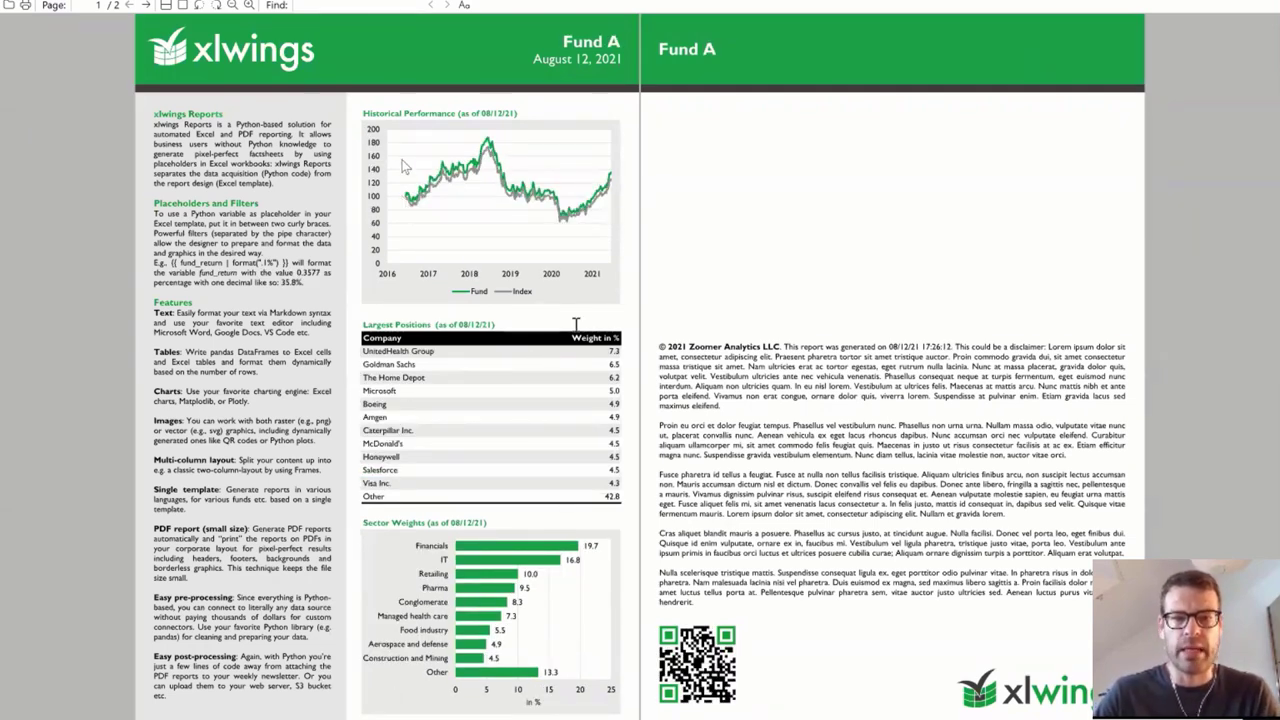
key("alt+Tab")
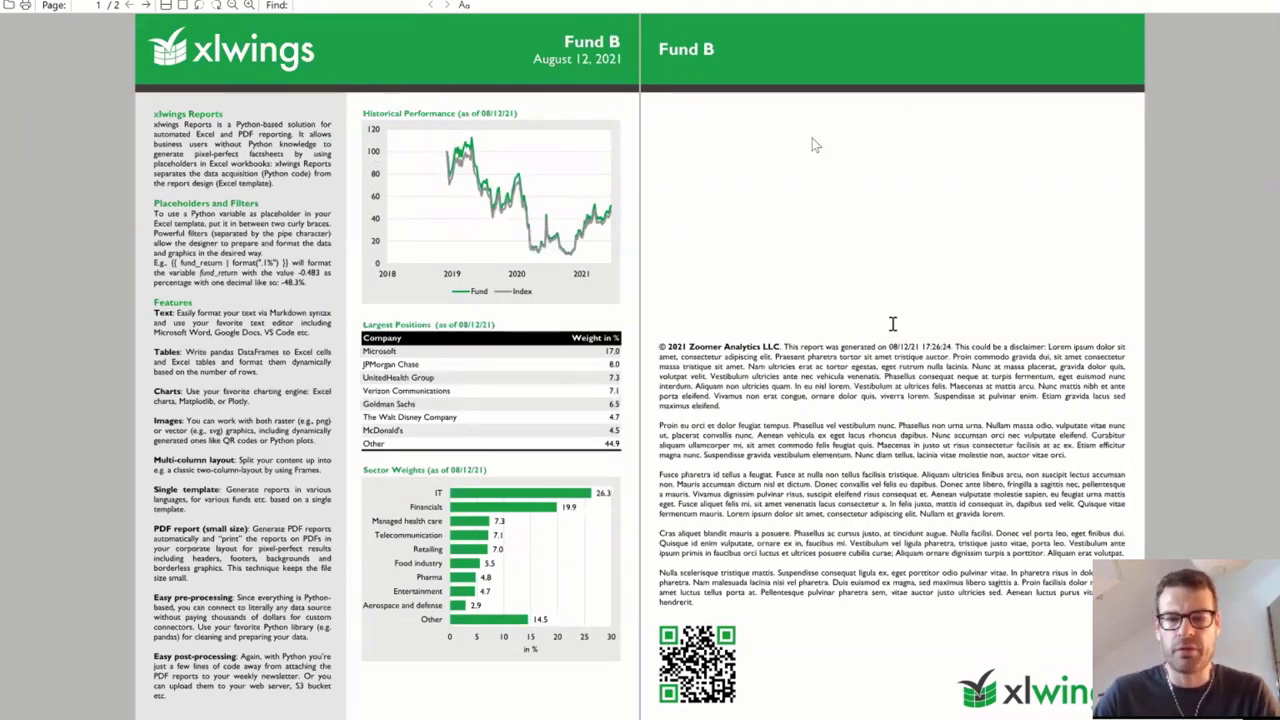
key("alt+Tab")
key("alt+Tab")
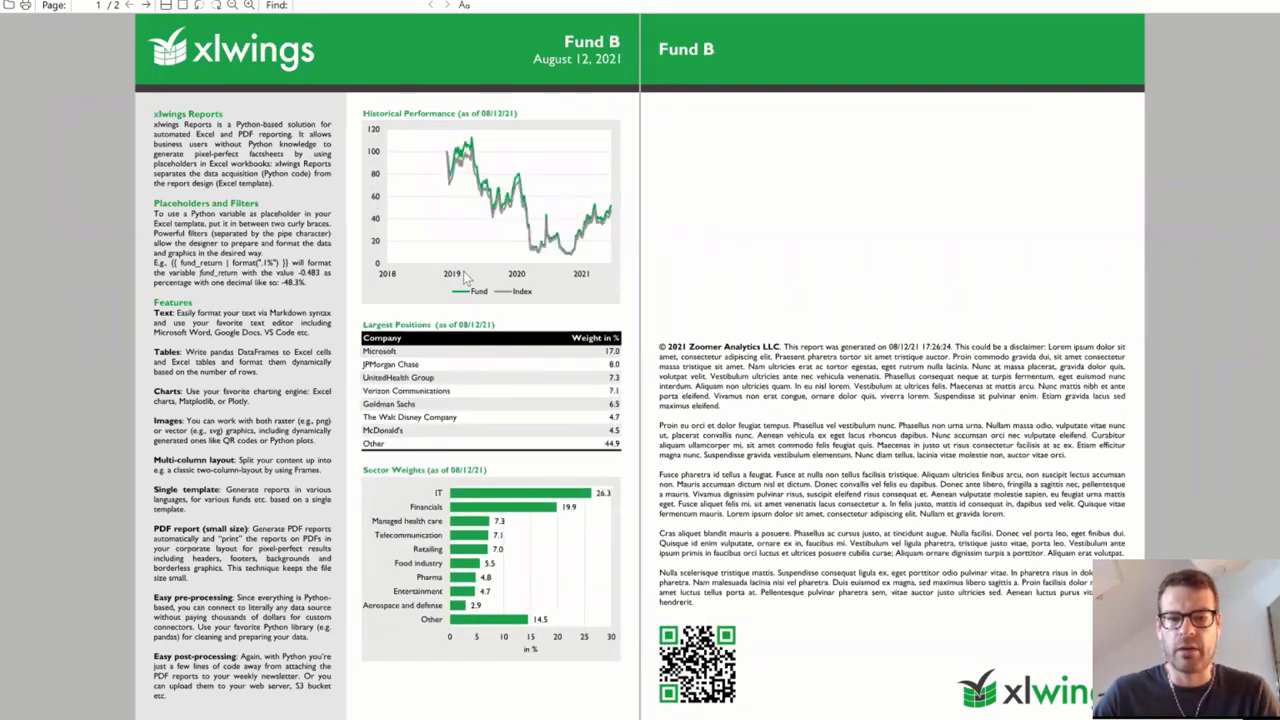
key("alt+Tab")
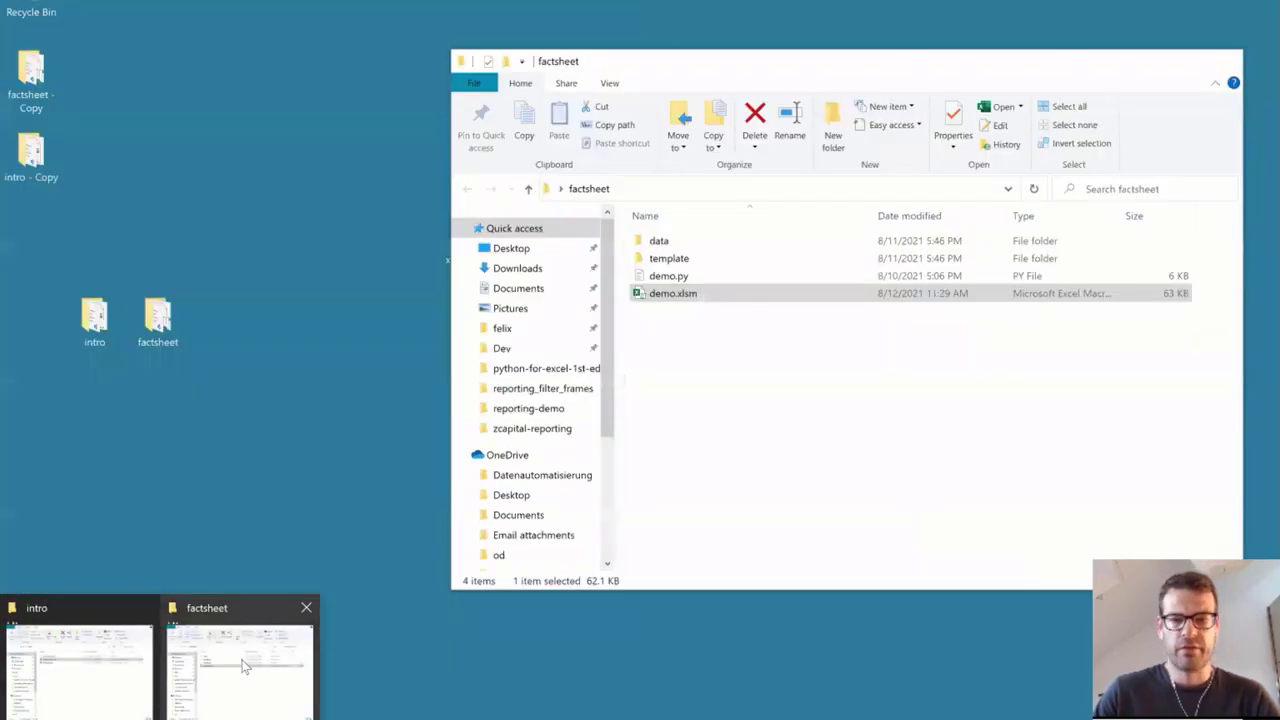
Switch to the factsheet folder in File Explorer, place it beside the workbook, and view the PDFs in reports > pdf.
left_click(243, 666)
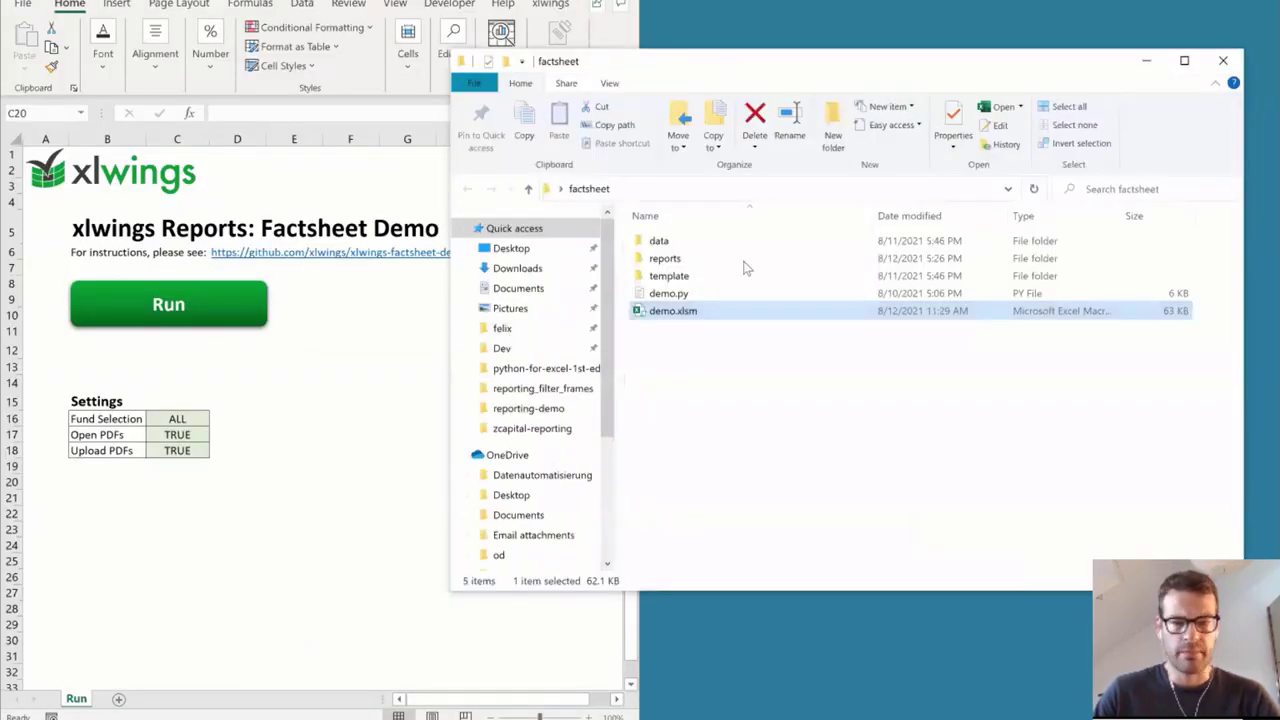
left_click_drag(858, 64, 985, 31)
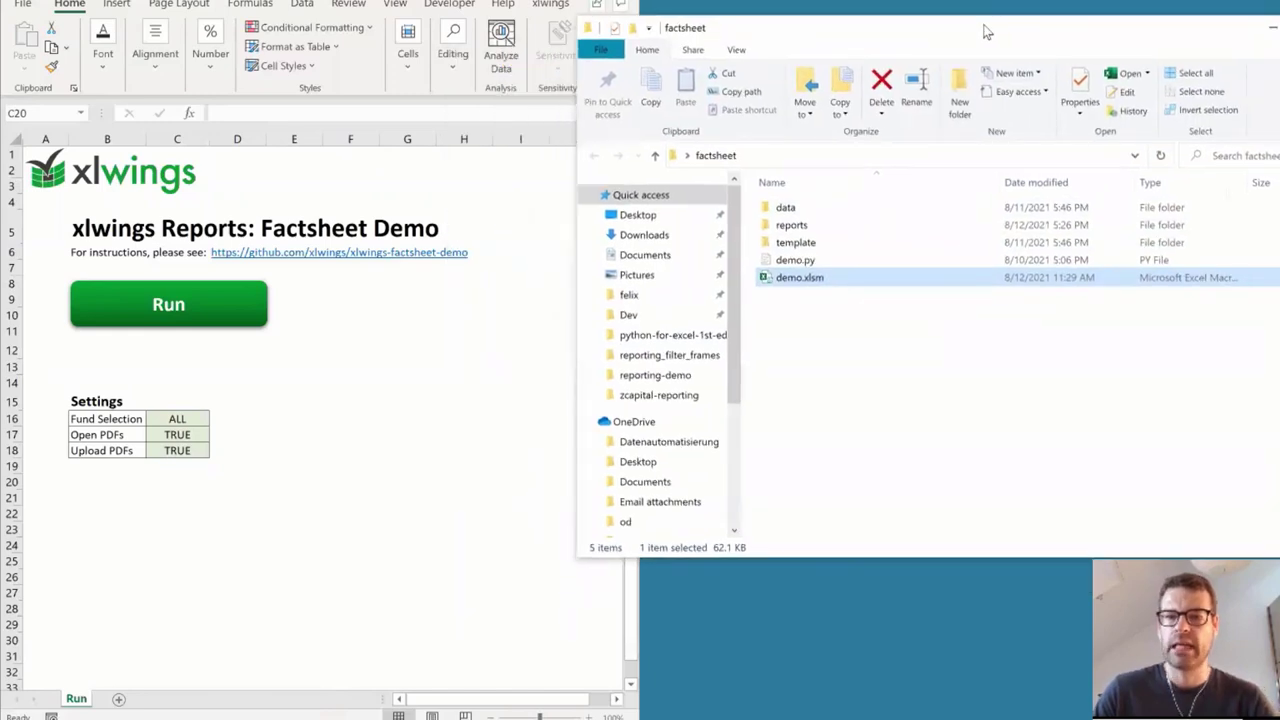
double_click(805, 227)
double_click(785, 207)
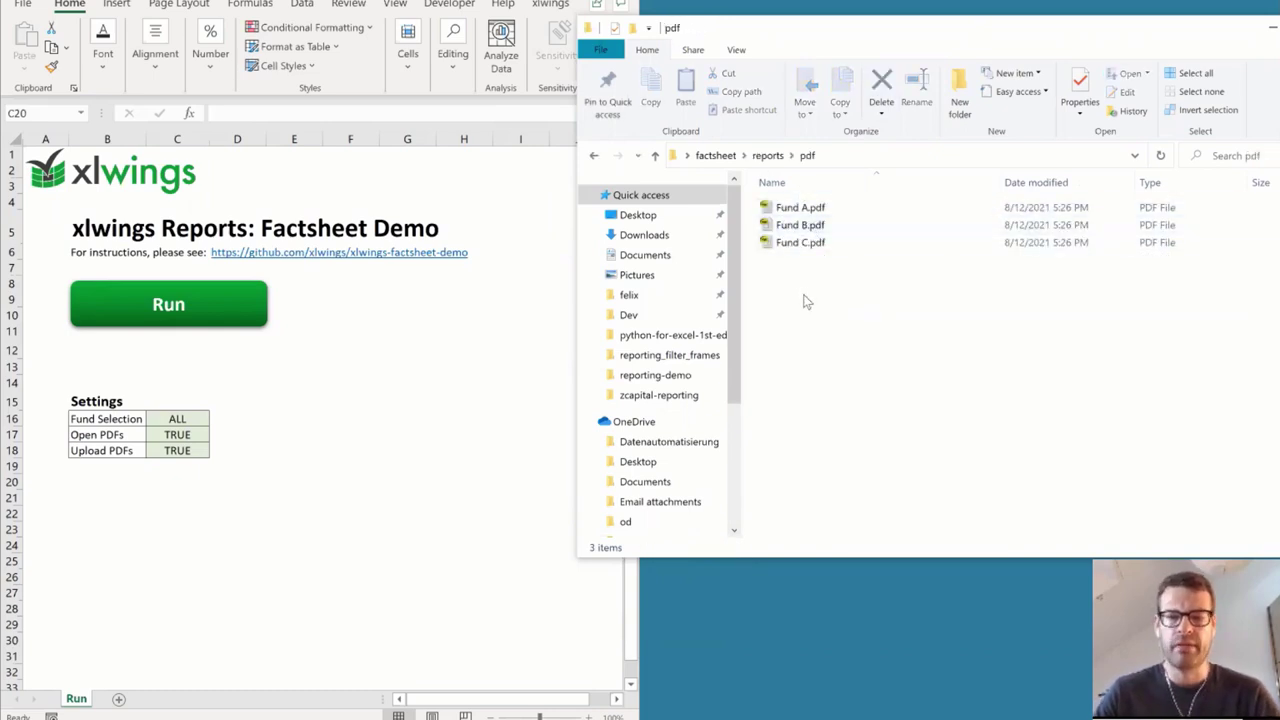
Go to the xlsx folder inside reports and open Fund A.xlsx.
left_click(770, 157)
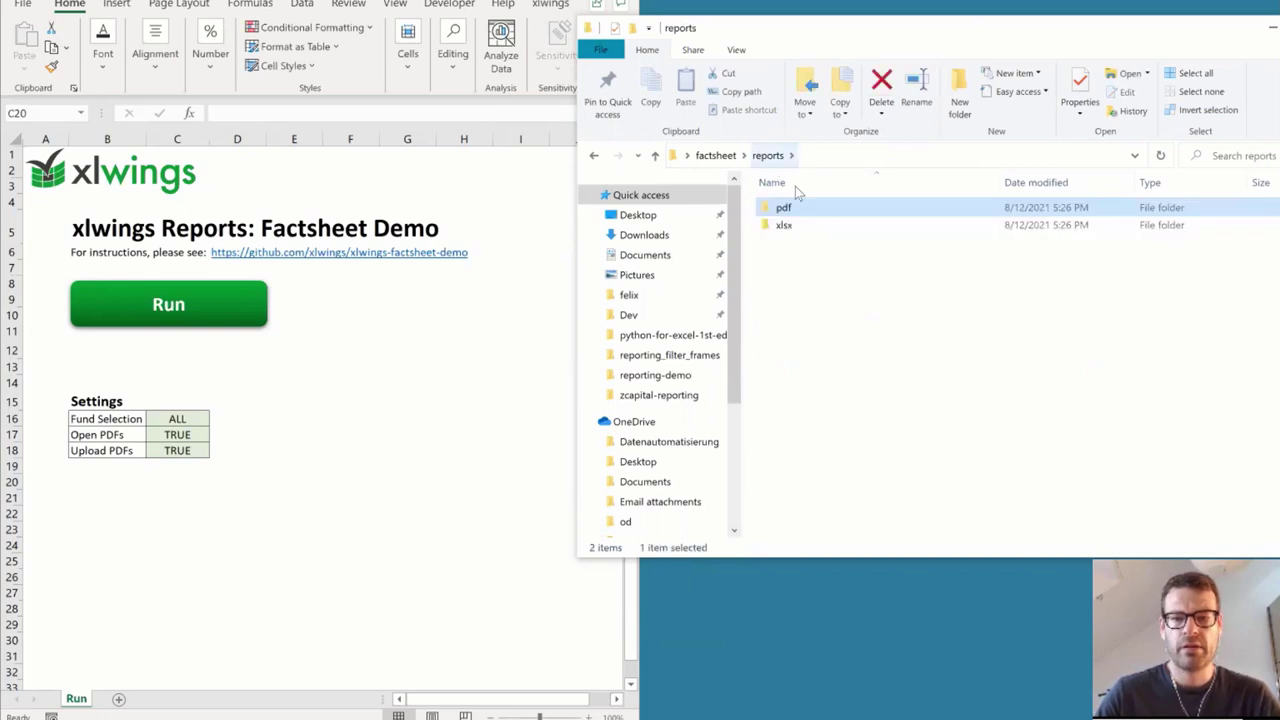
left_click(800, 226)
double_click(802, 226)
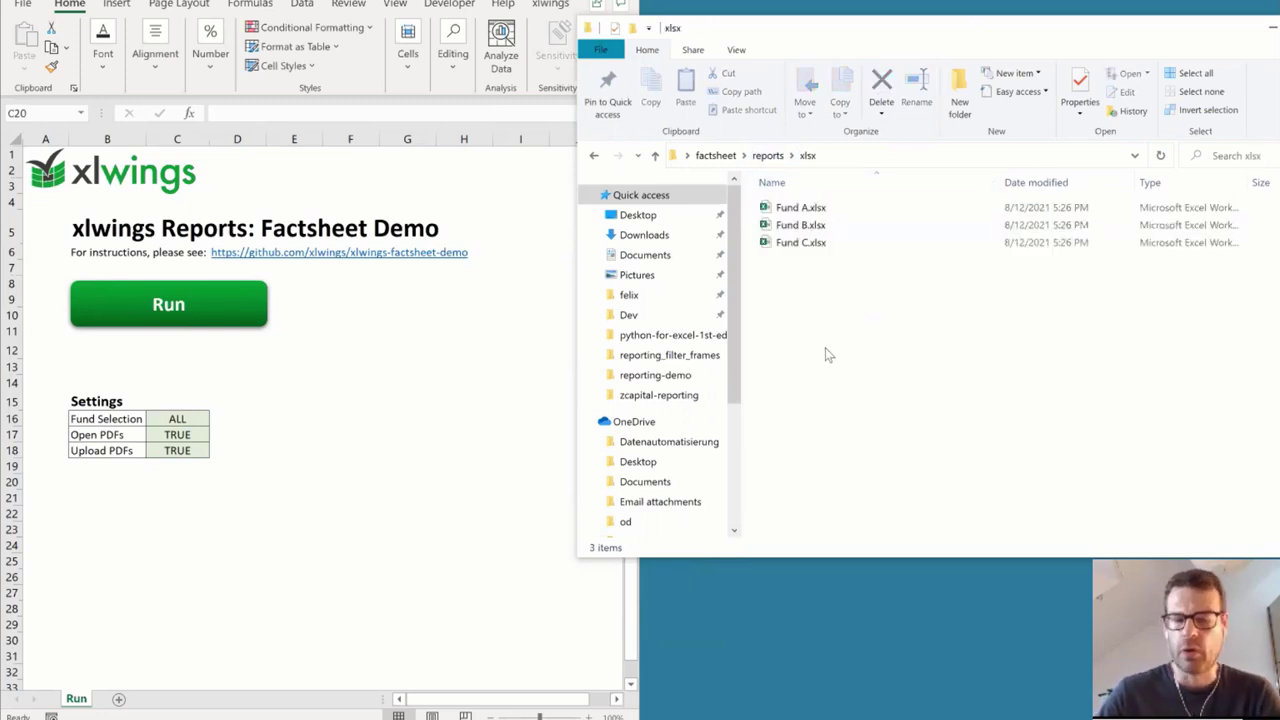
left_click(812, 207)
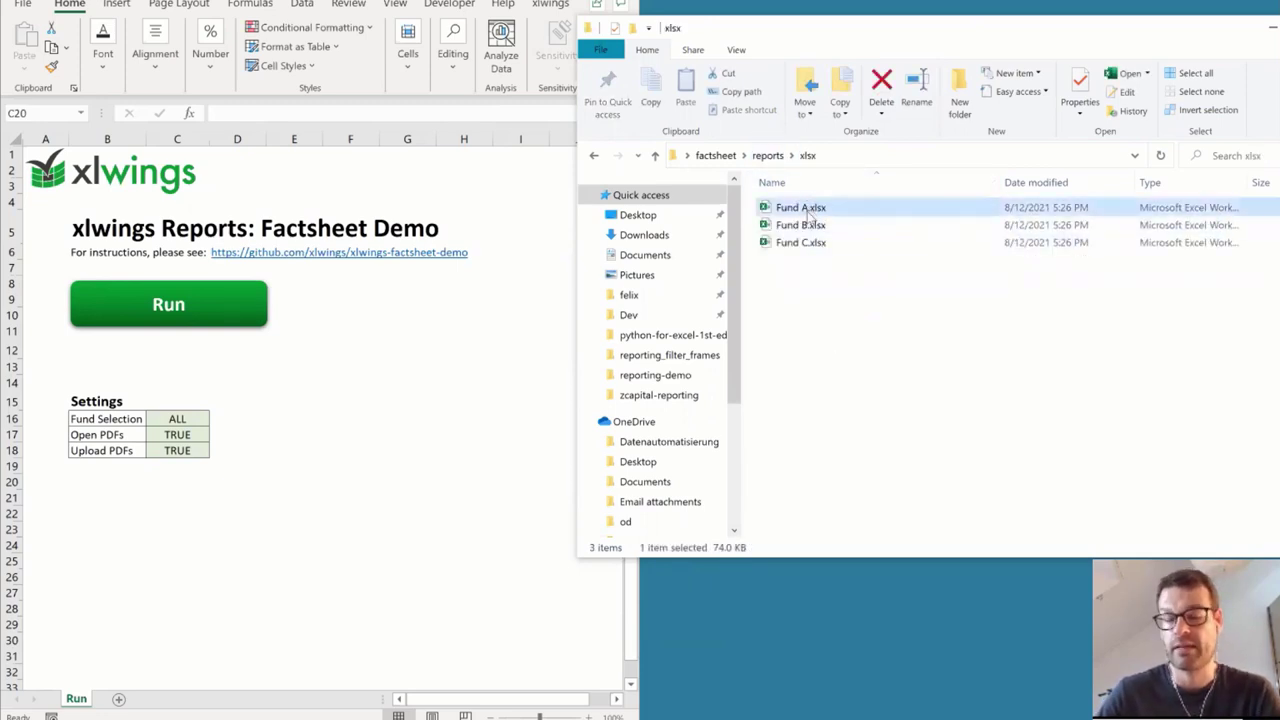
double_click(810, 214)
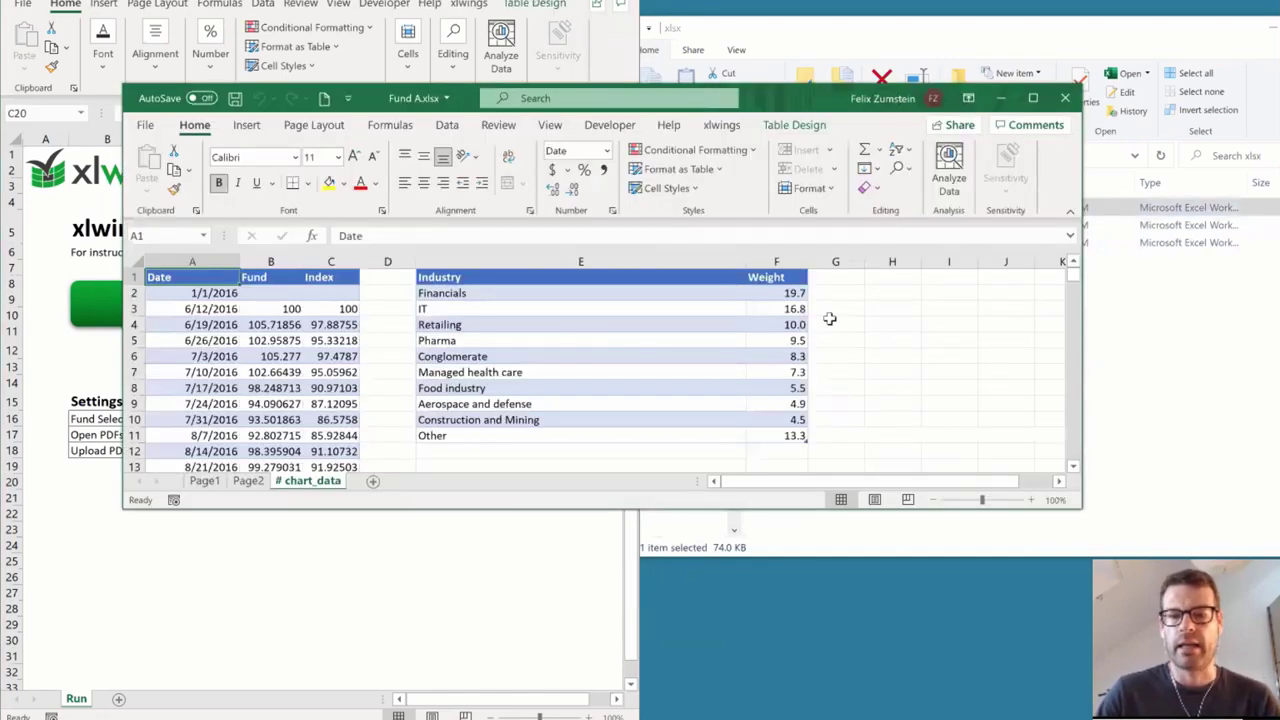
Maximize the Fund A workbook and review the report layout on its Page1 and Page2 sheets.
double_click(798, 99)
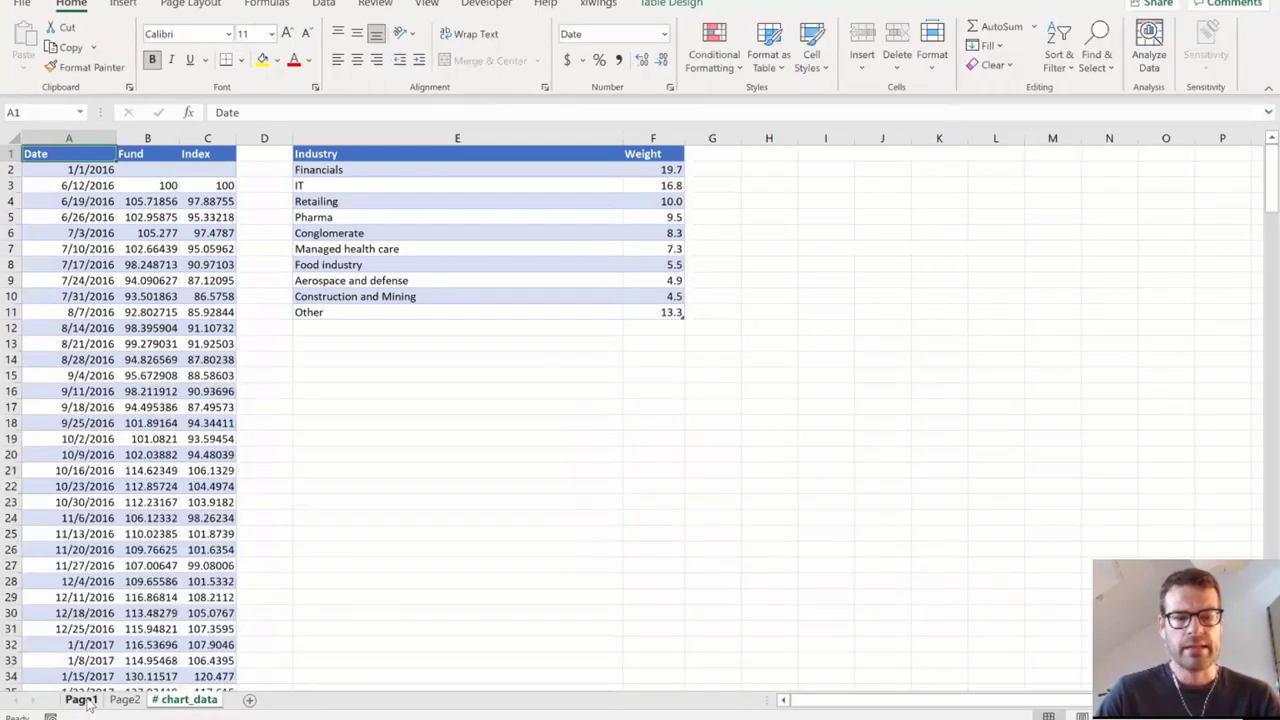
left_click(82, 700)
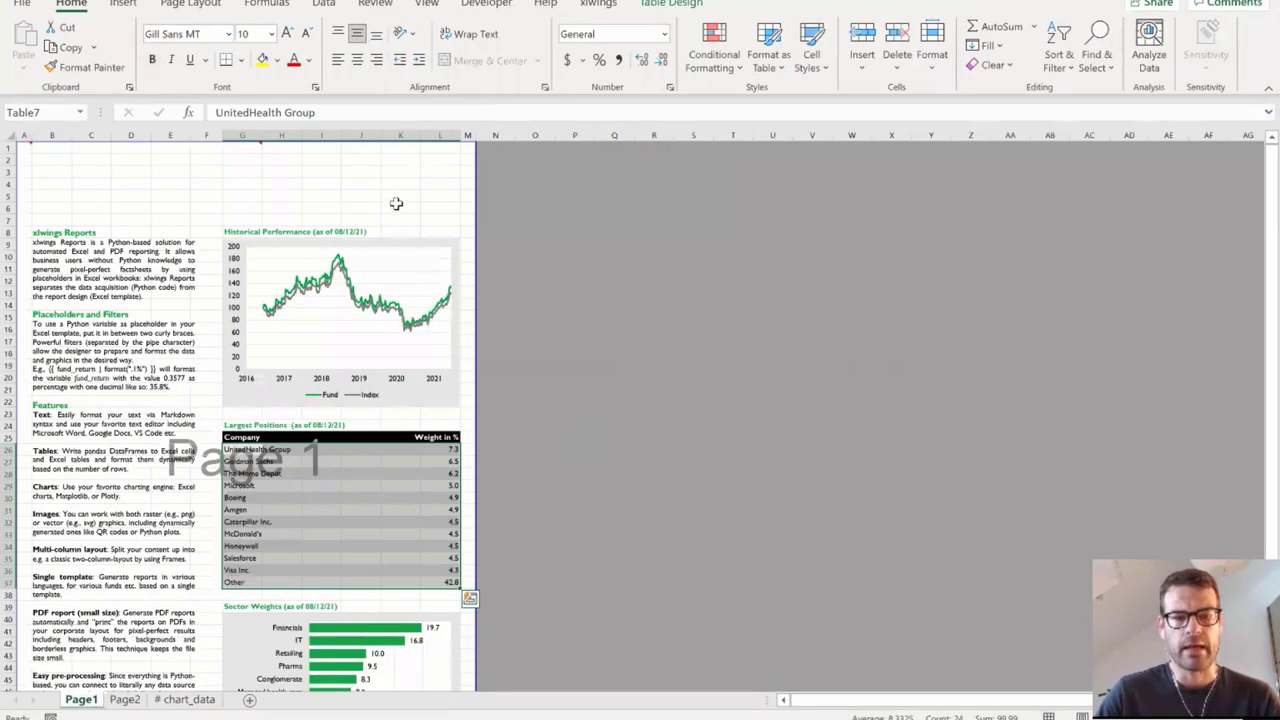
left_click(396, 203)
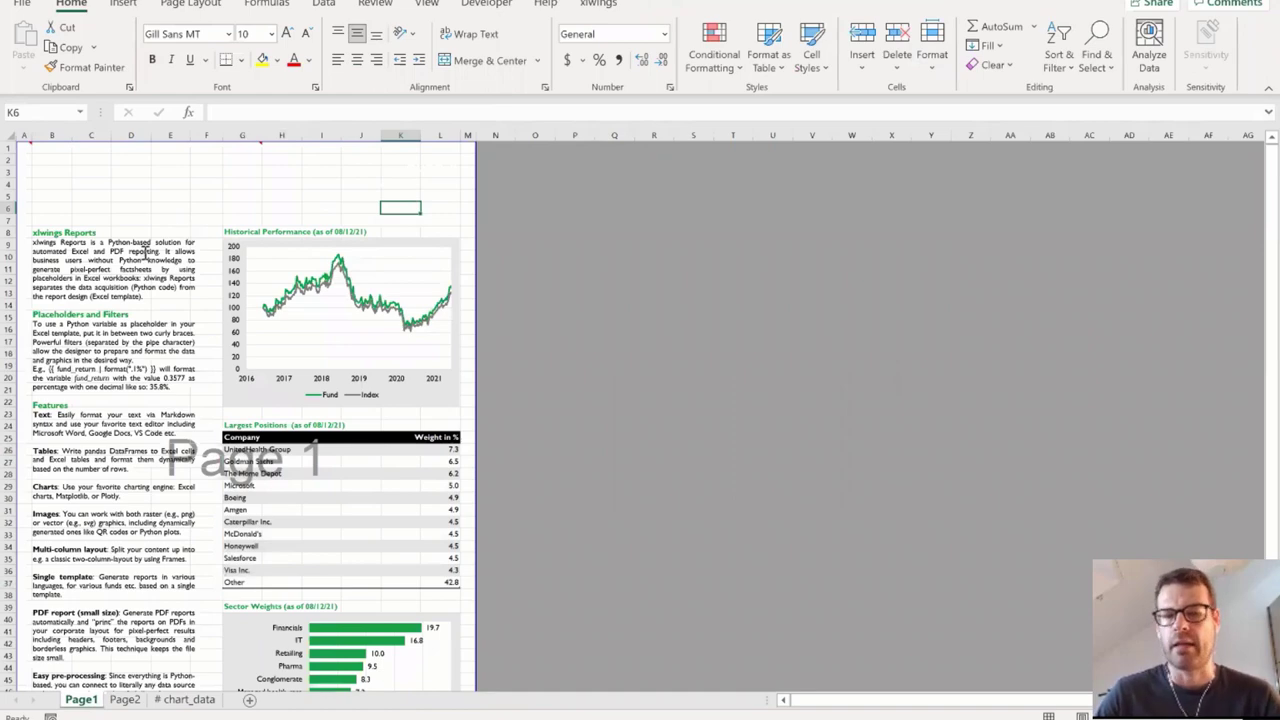
left_click(127, 702)
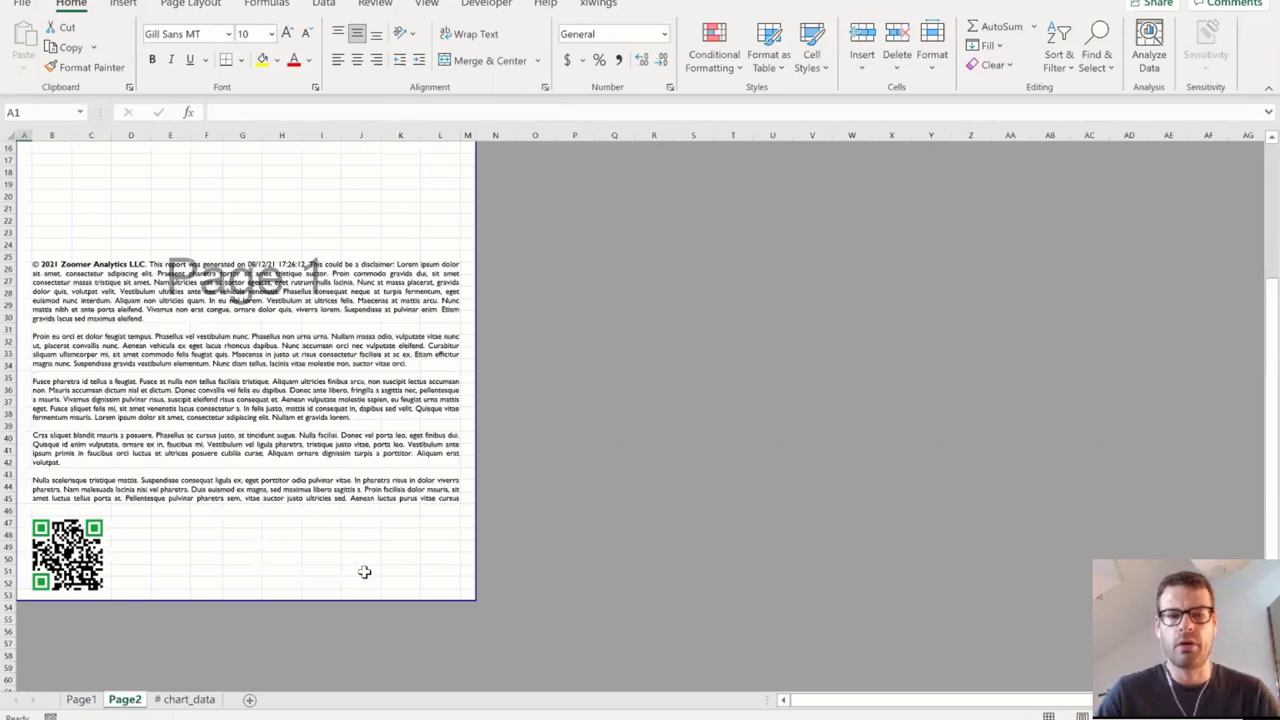
scroll(364, 571, "up", 5)
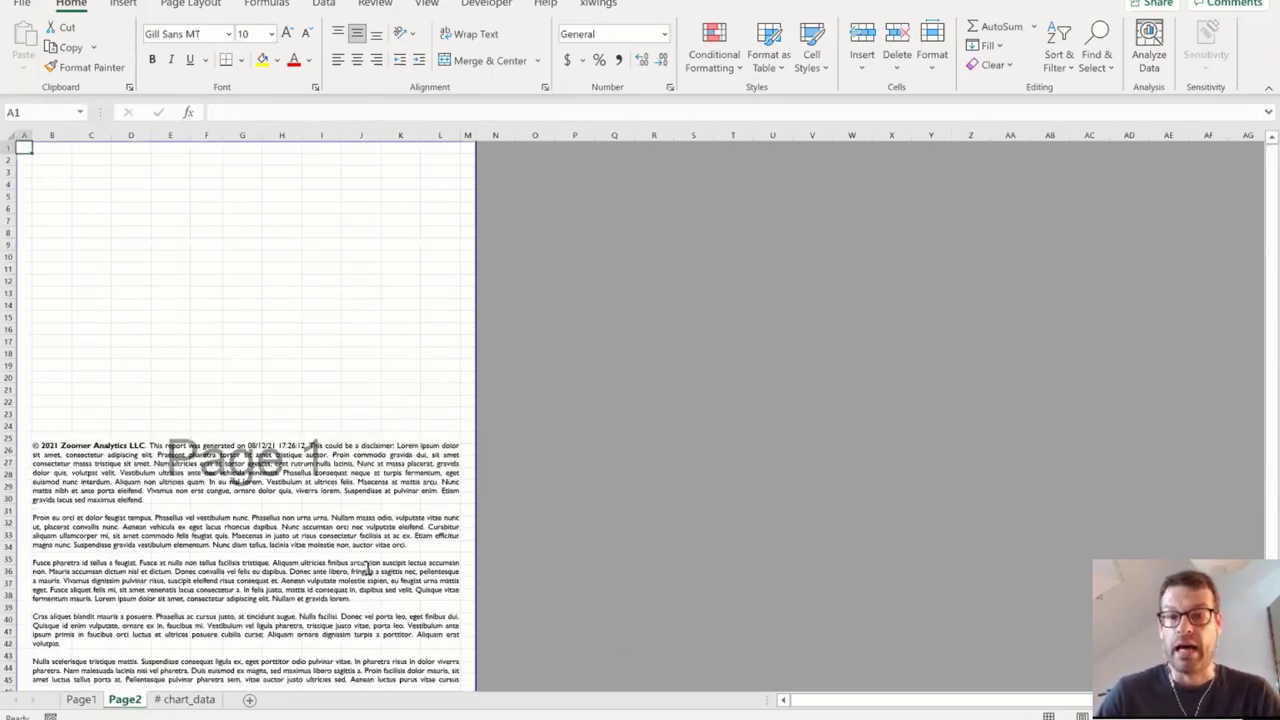
left_click(81, 699)
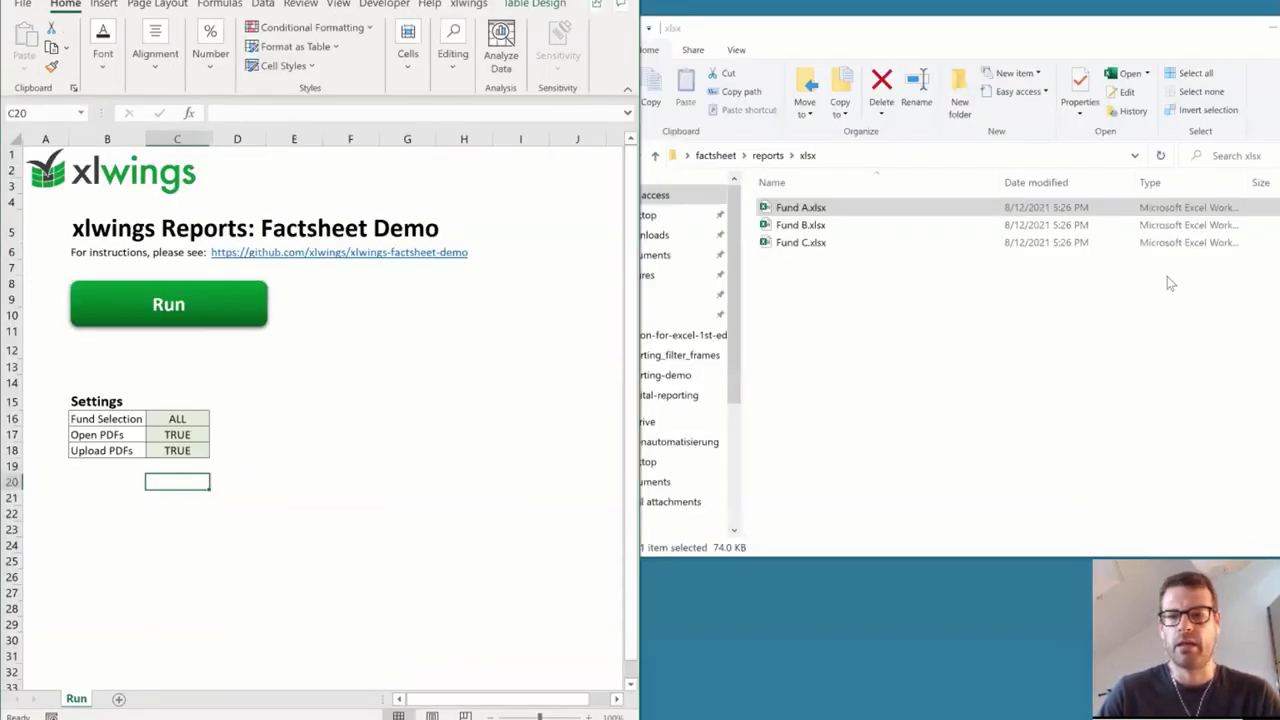
Return from the xlsx folder through reports to the main factsheet folder in File Explorer.
left_click(862, 322)
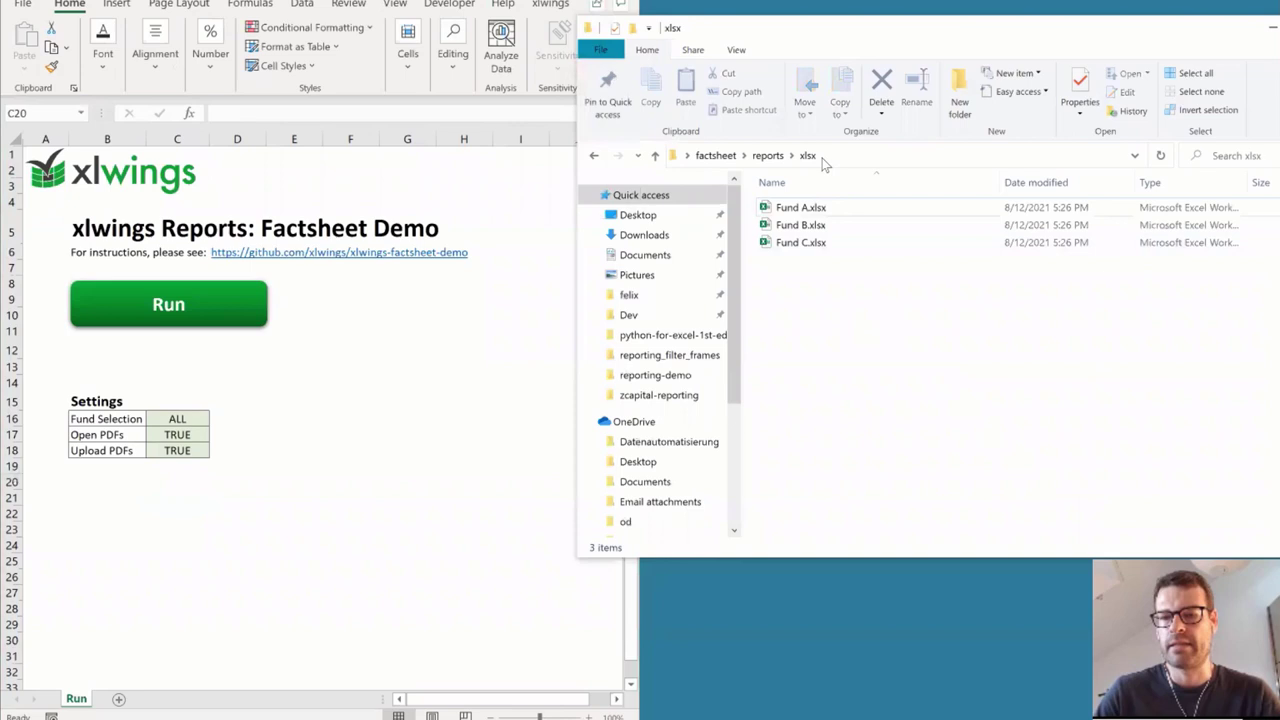
left_click(770, 156)
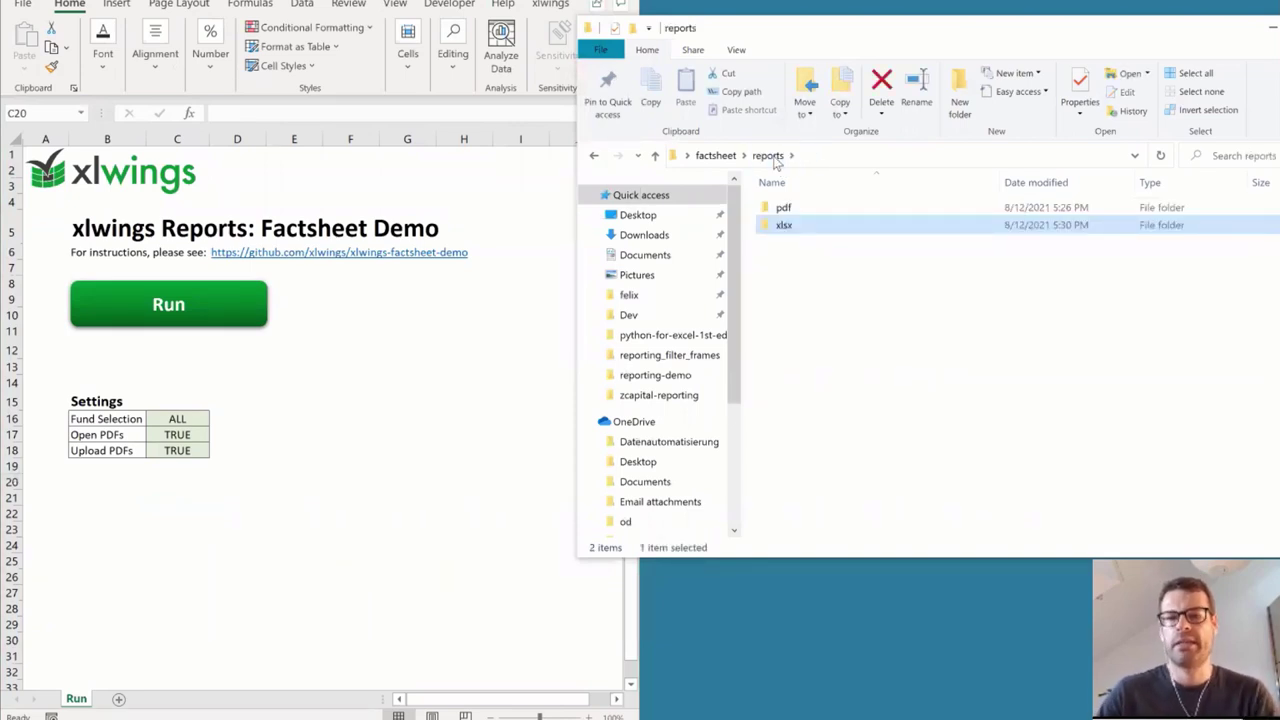
left_click(716, 157)
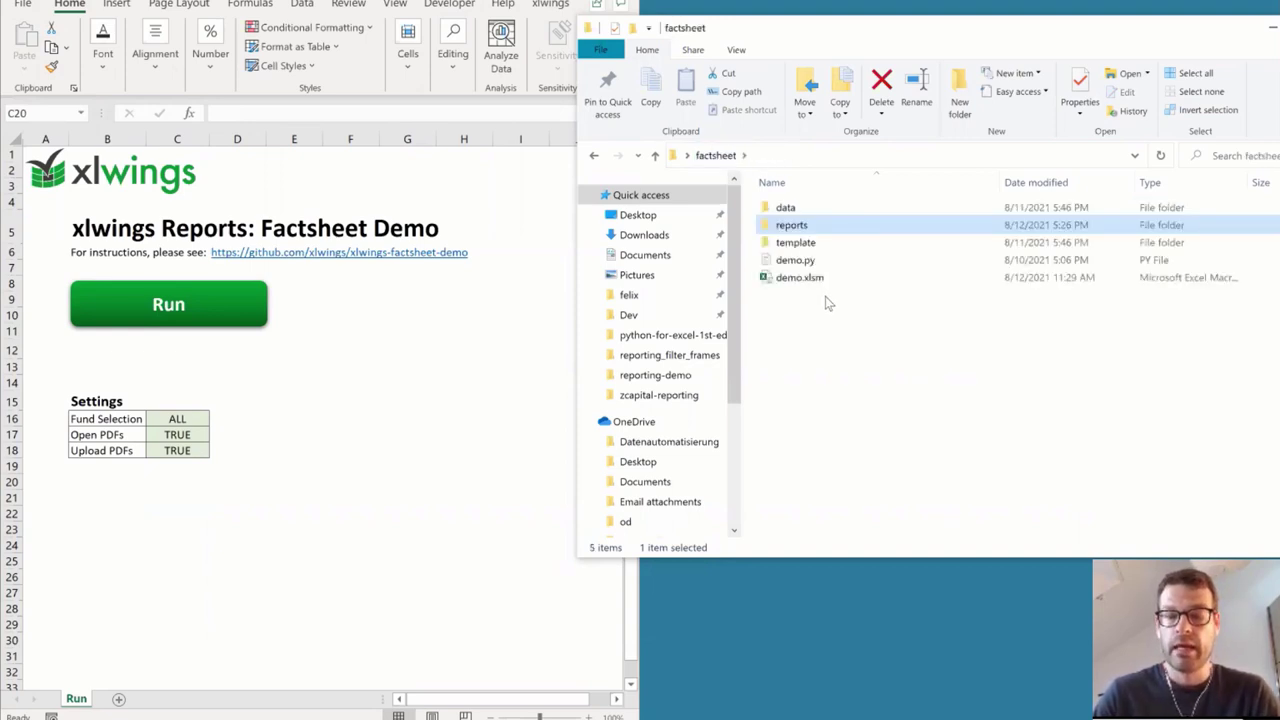
Open template.xlsx from the template folder and maximize the workbook.
left_click(810, 238)
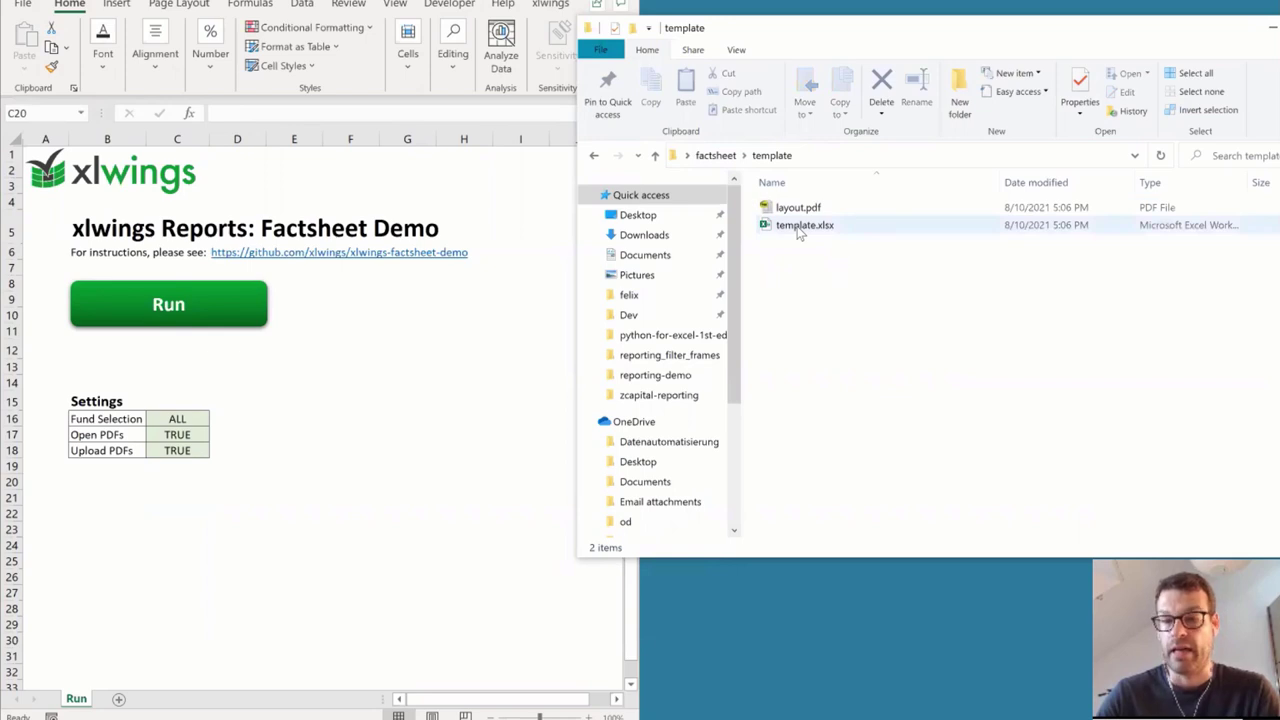
left_click(803, 227)
key("alt+Tab")
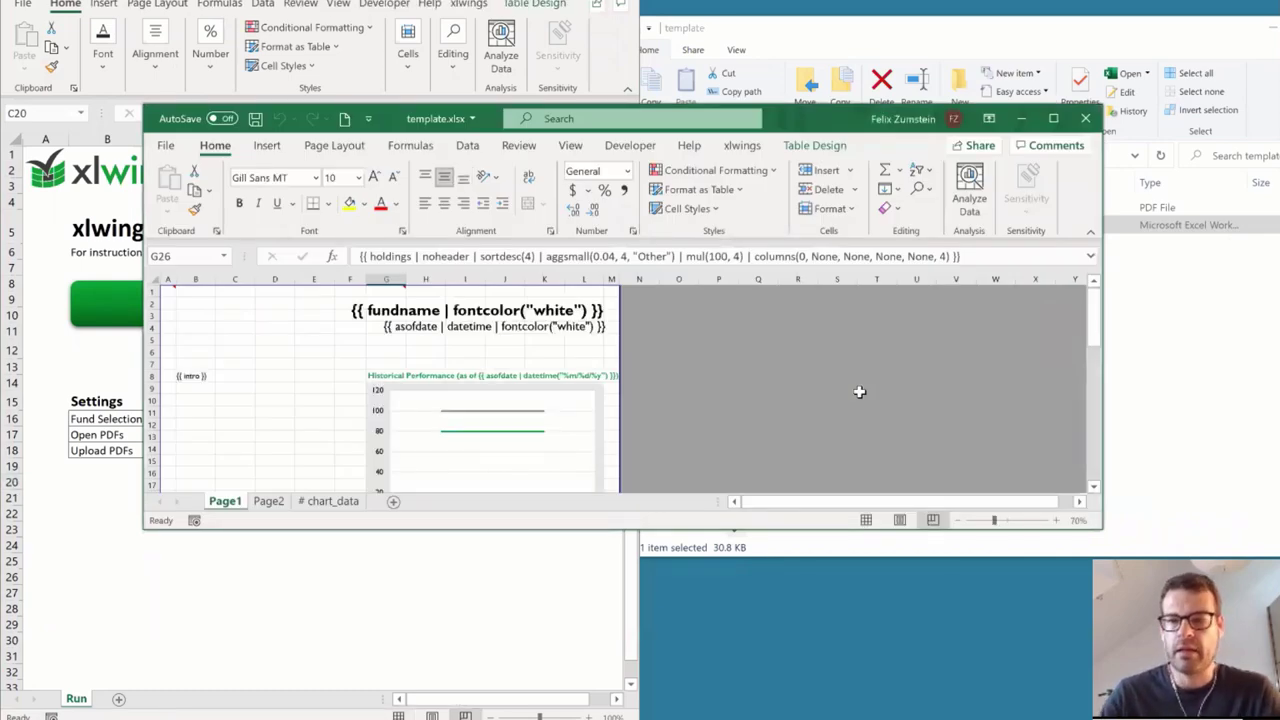
left_click(1055, 119)
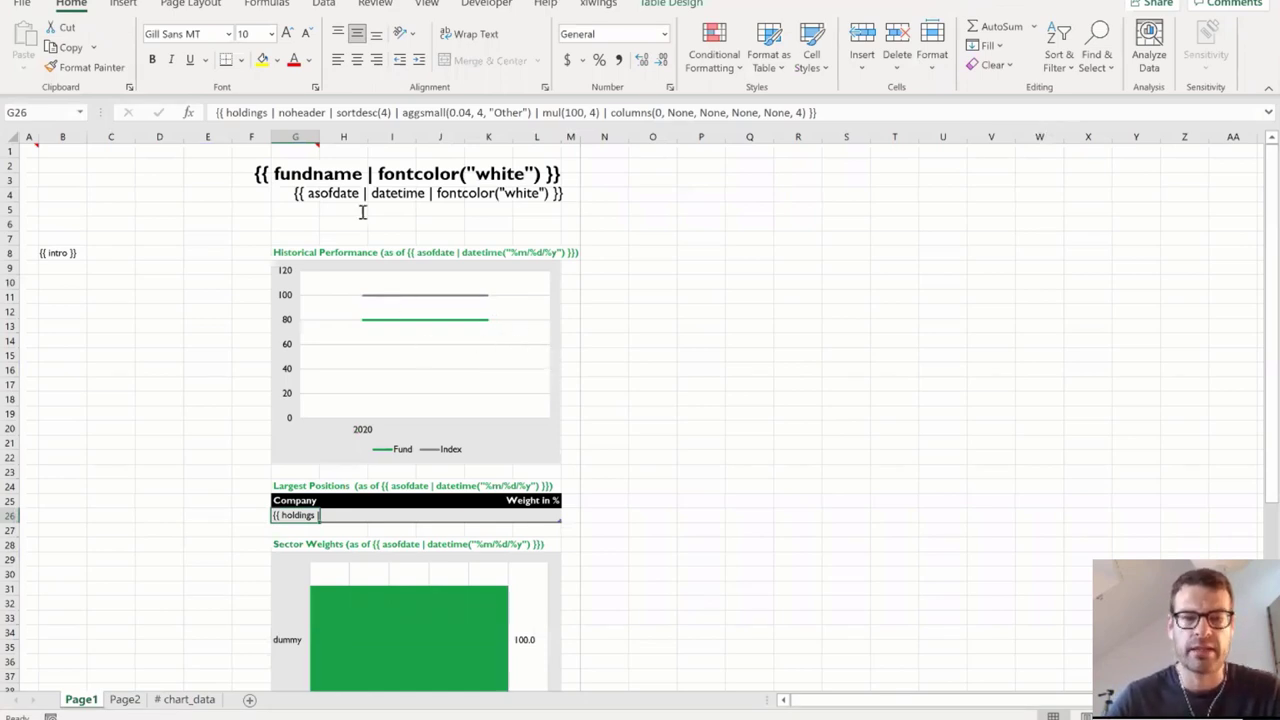
Examine the fundname and asofdate placeholders with their fontcolor and datetime filters in the header text boxes on Page1.
left_click(330, 182)
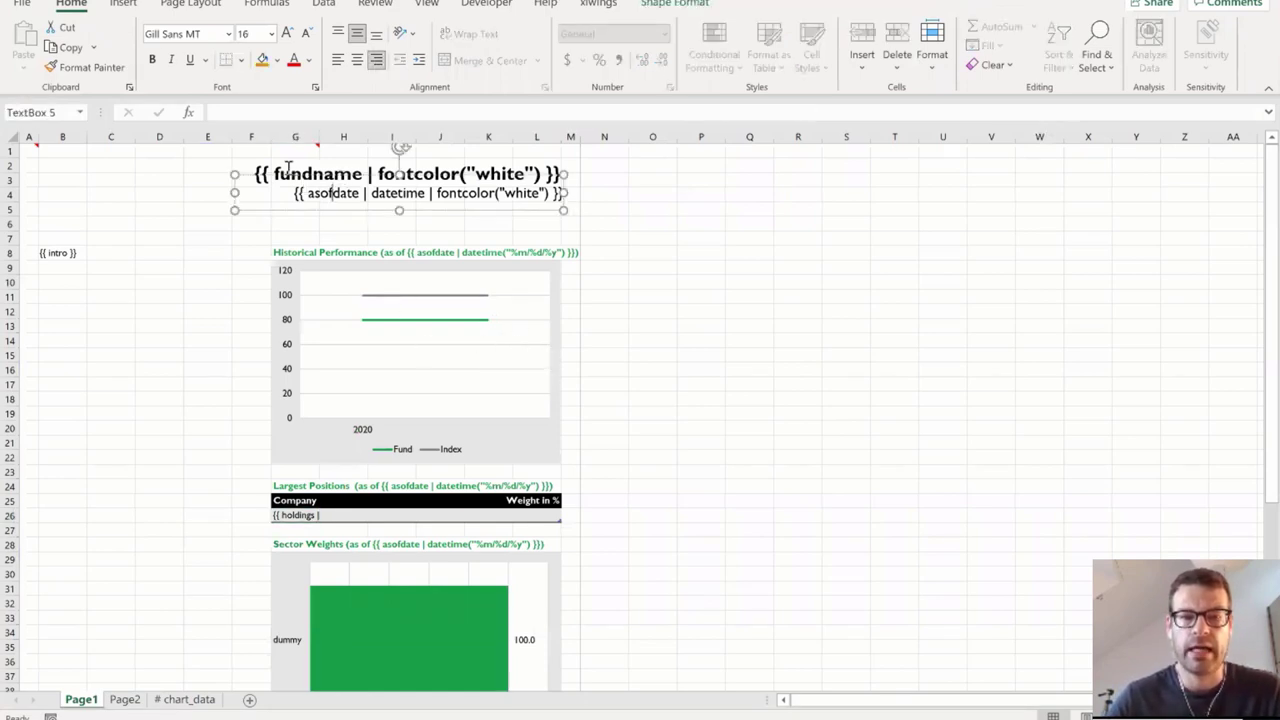
left_click(283, 170)
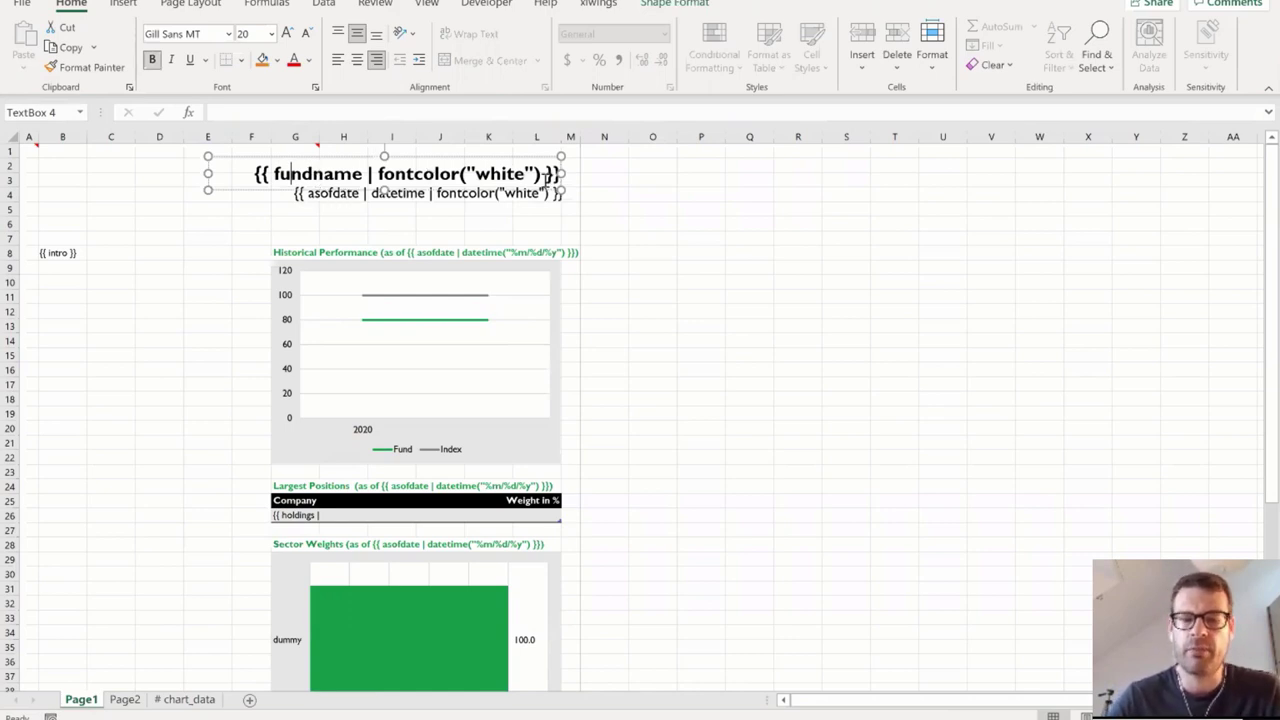
left_click(408, 174)
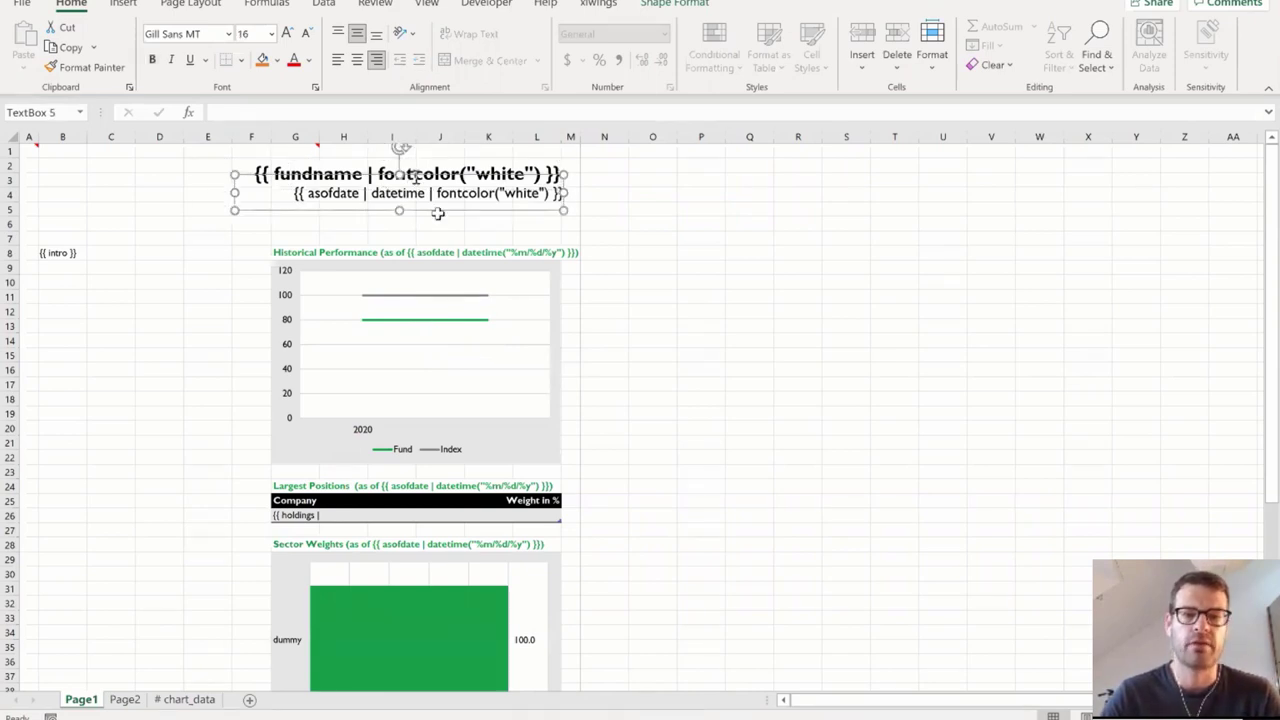
left_click(430, 168)
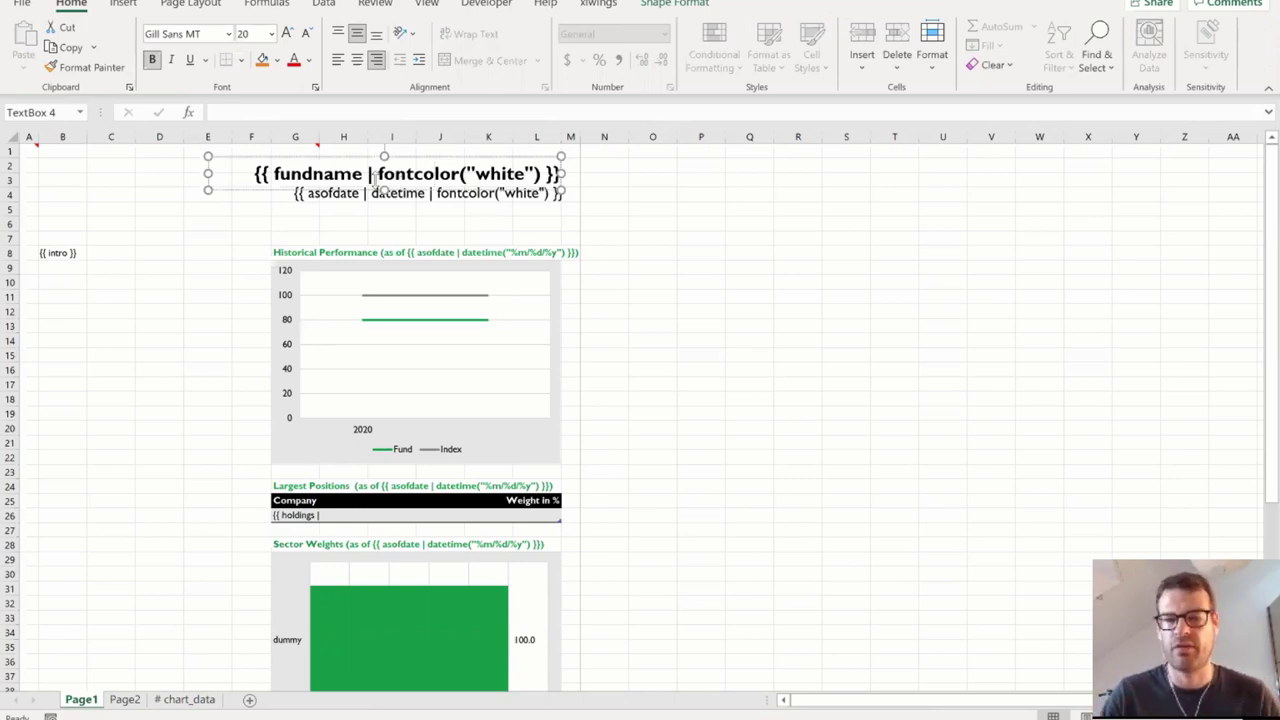
left_click(362, 193)
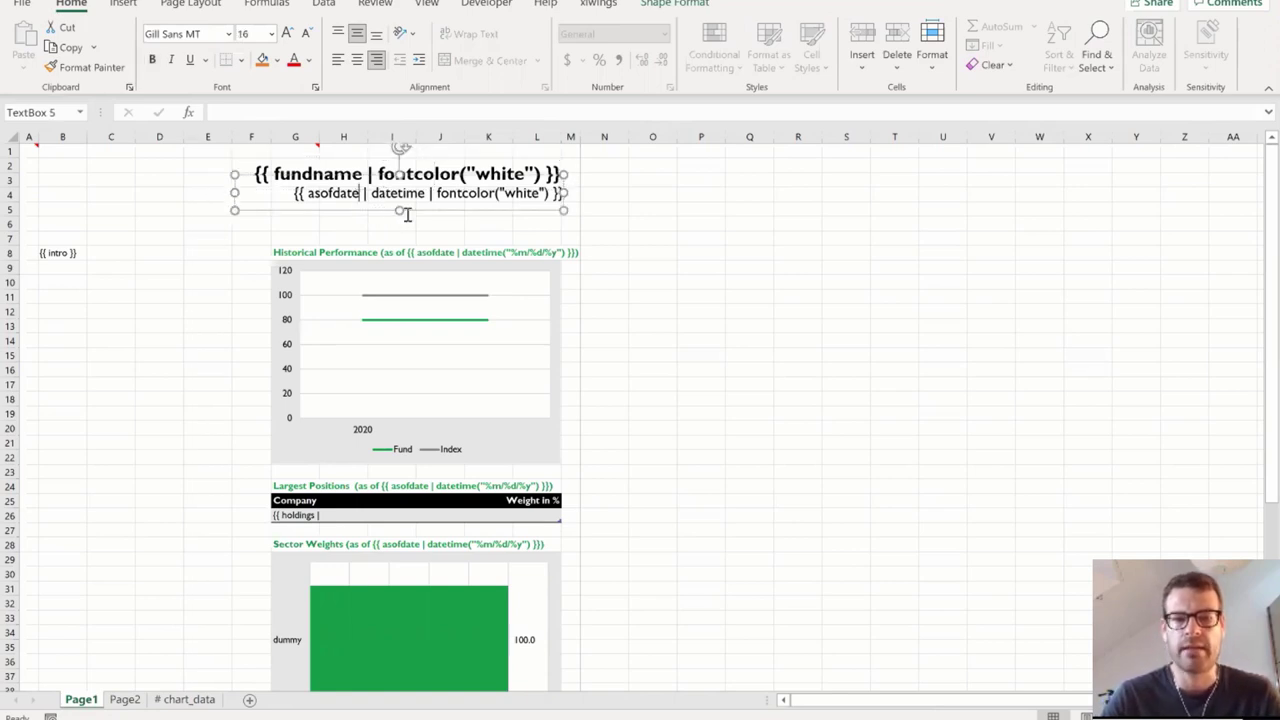
double_click(339, 193)
mouse_move(367, 305)
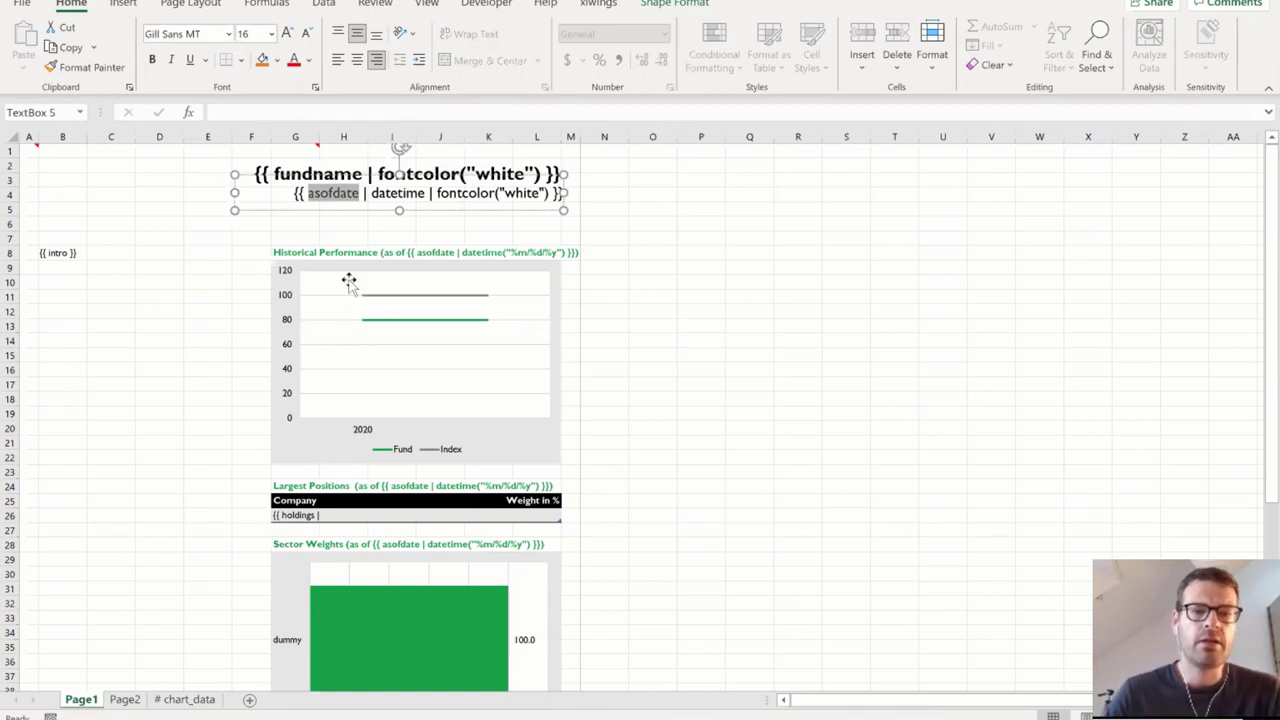
double_click(392, 195)
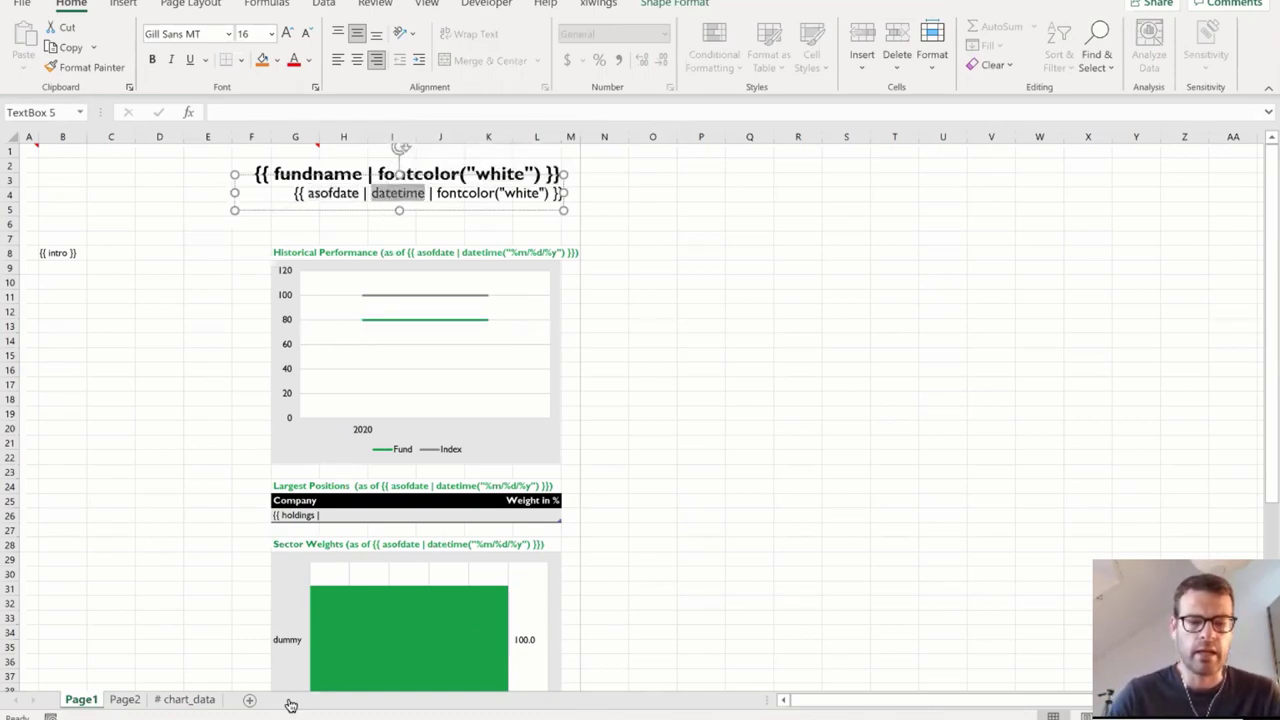
Switch to File Explorer, open Fund A.pdf from reports > pdf, and view the header date maximized.
mouse_move(140, 718)
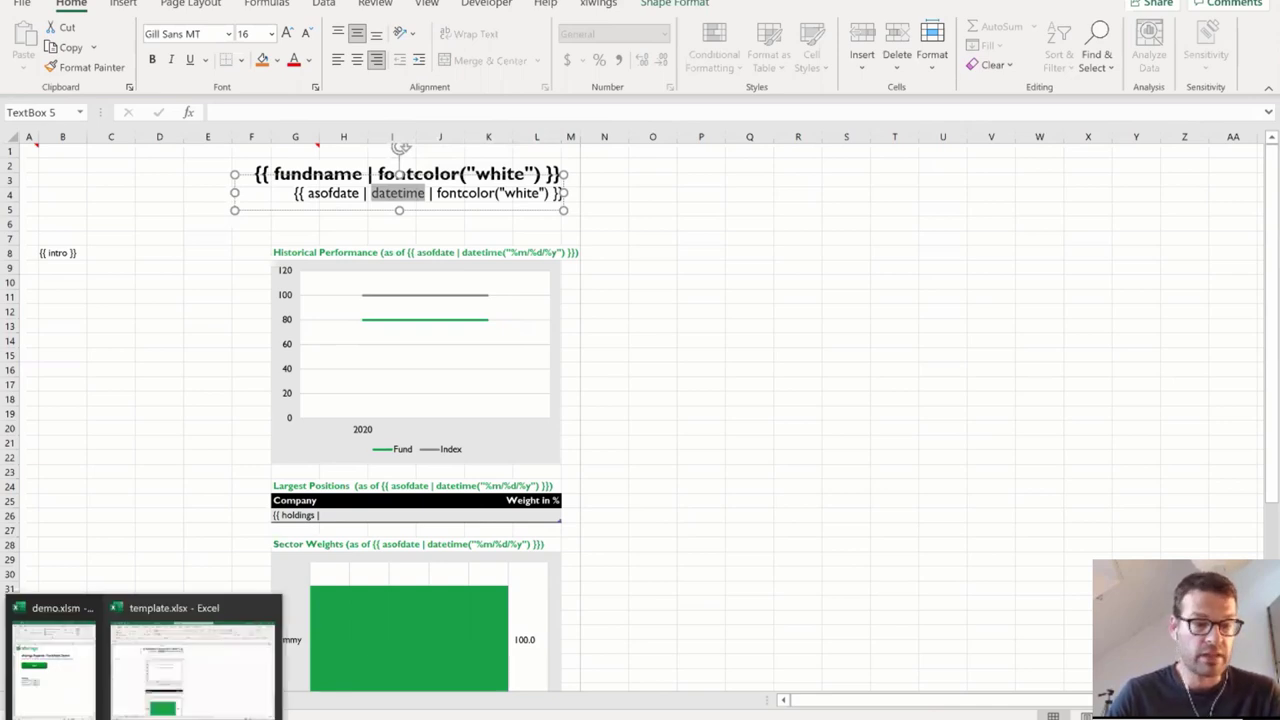
mouse_move(100, 718)
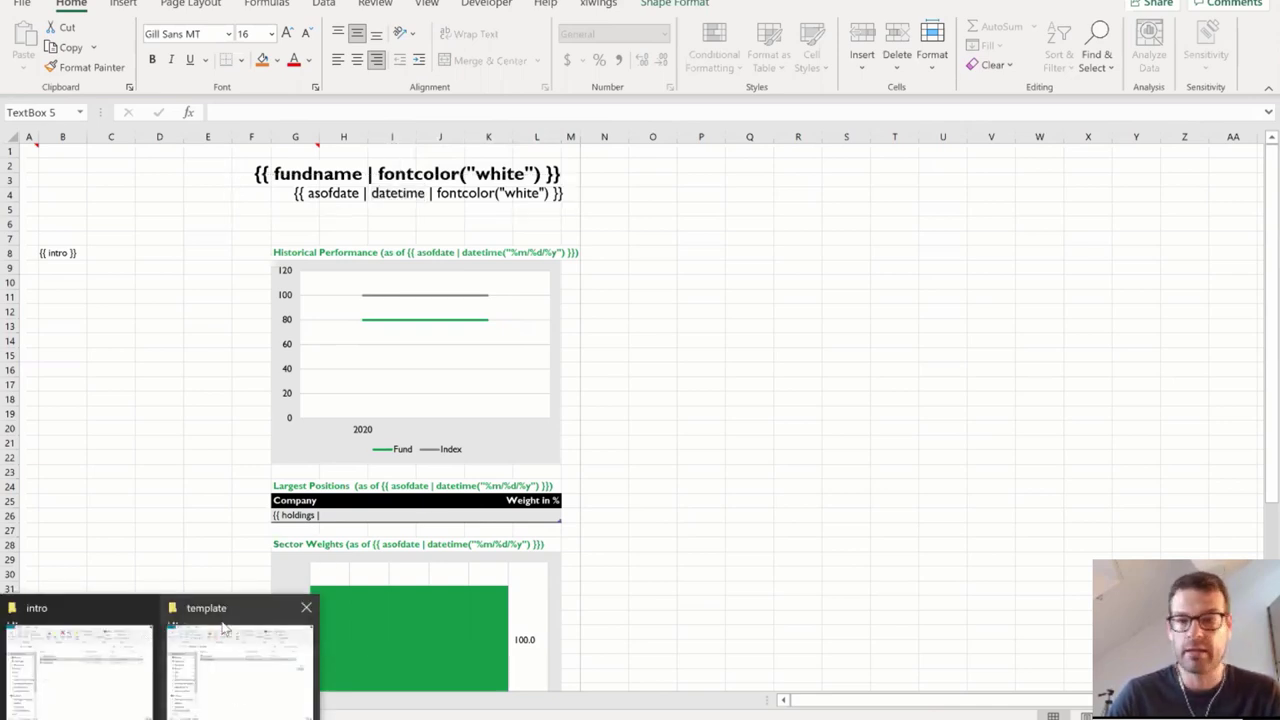
left_click(200, 645)
key("alt+Up")
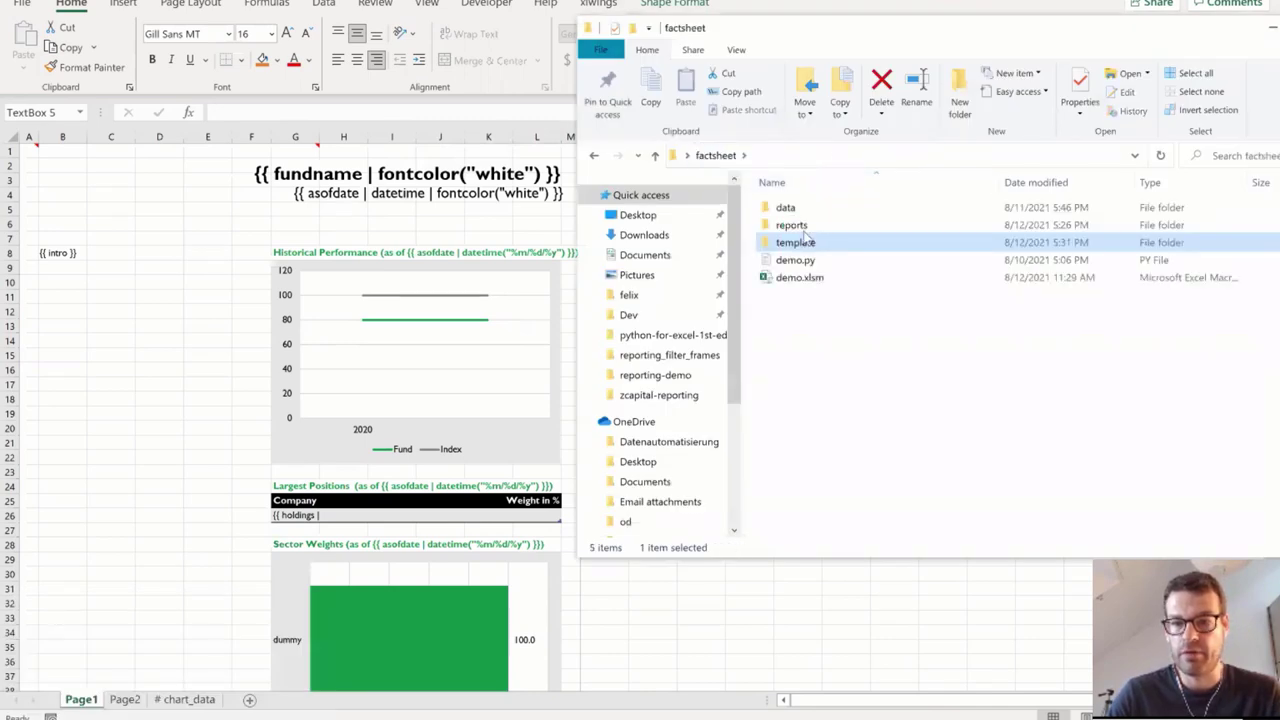
double_click(790, 224)
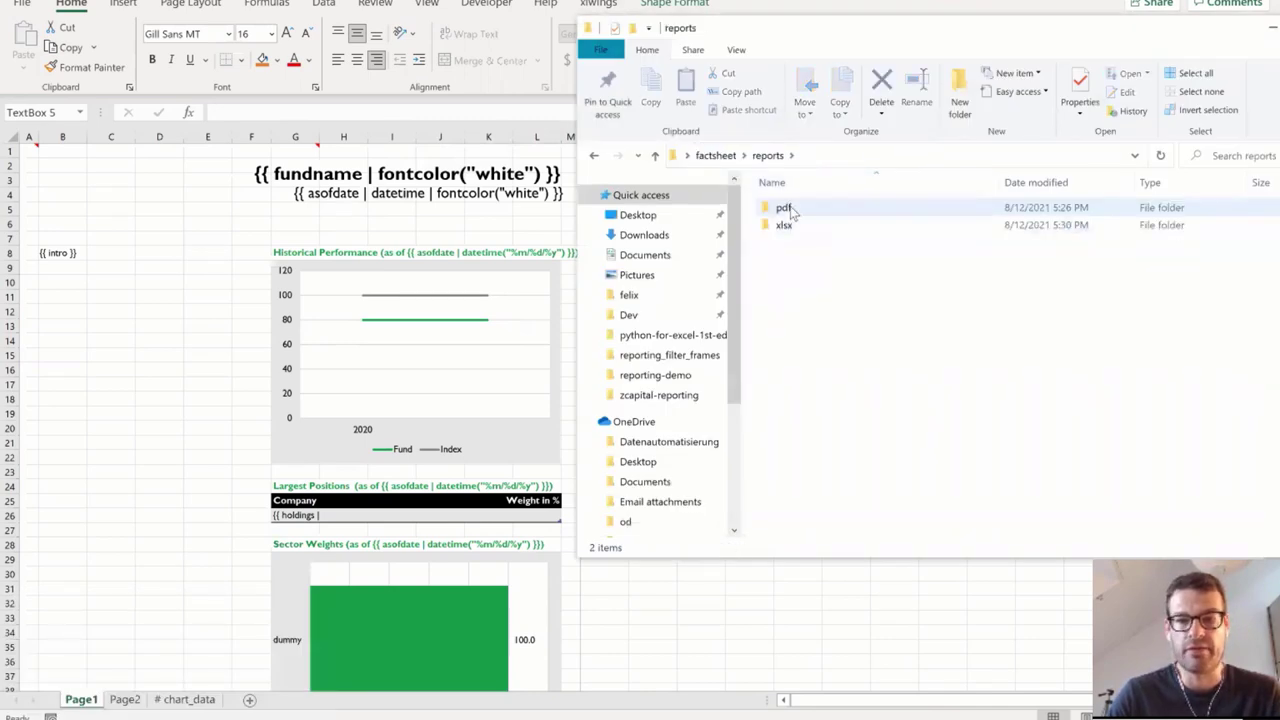
double_click(788, 208)
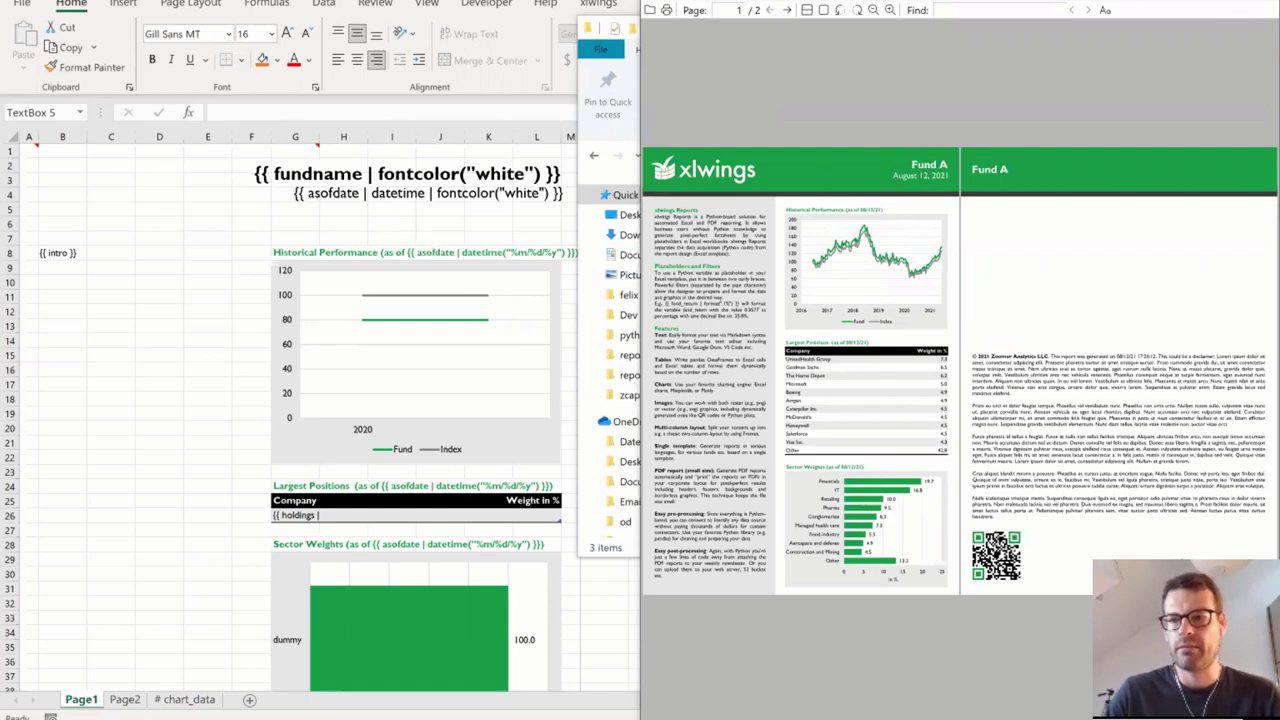
key("super+Up")
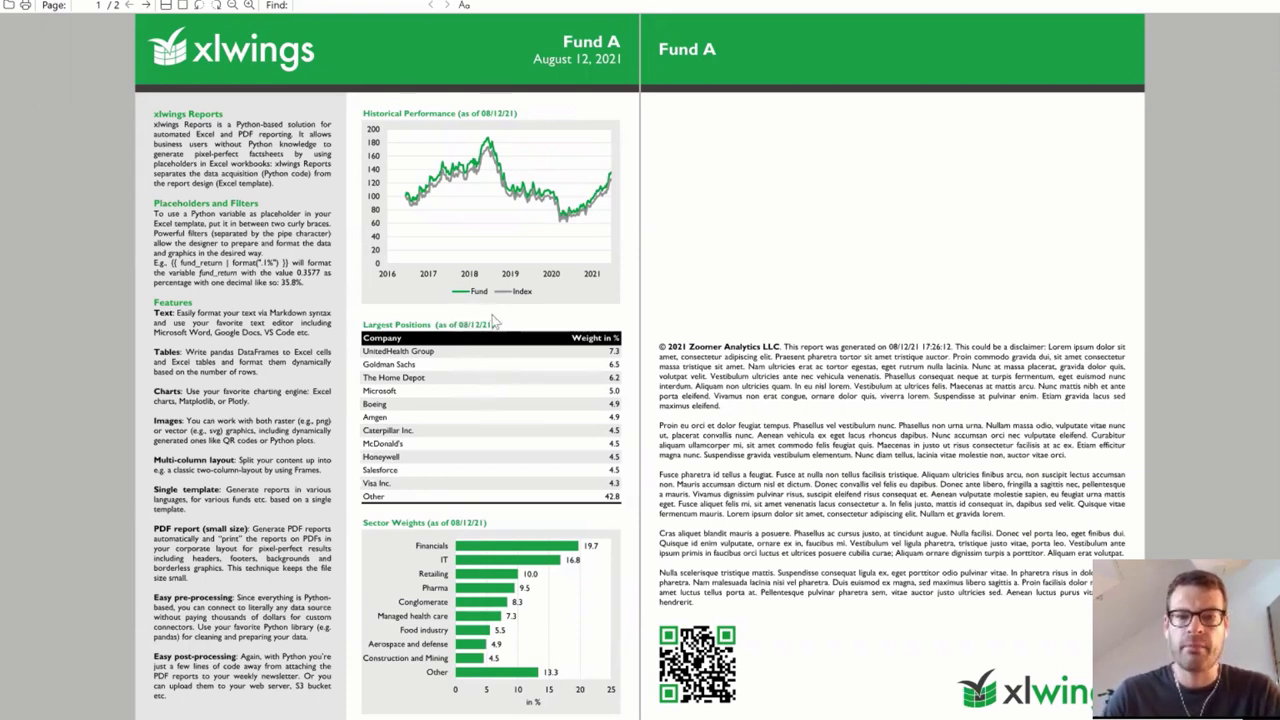
key("alt+F4")
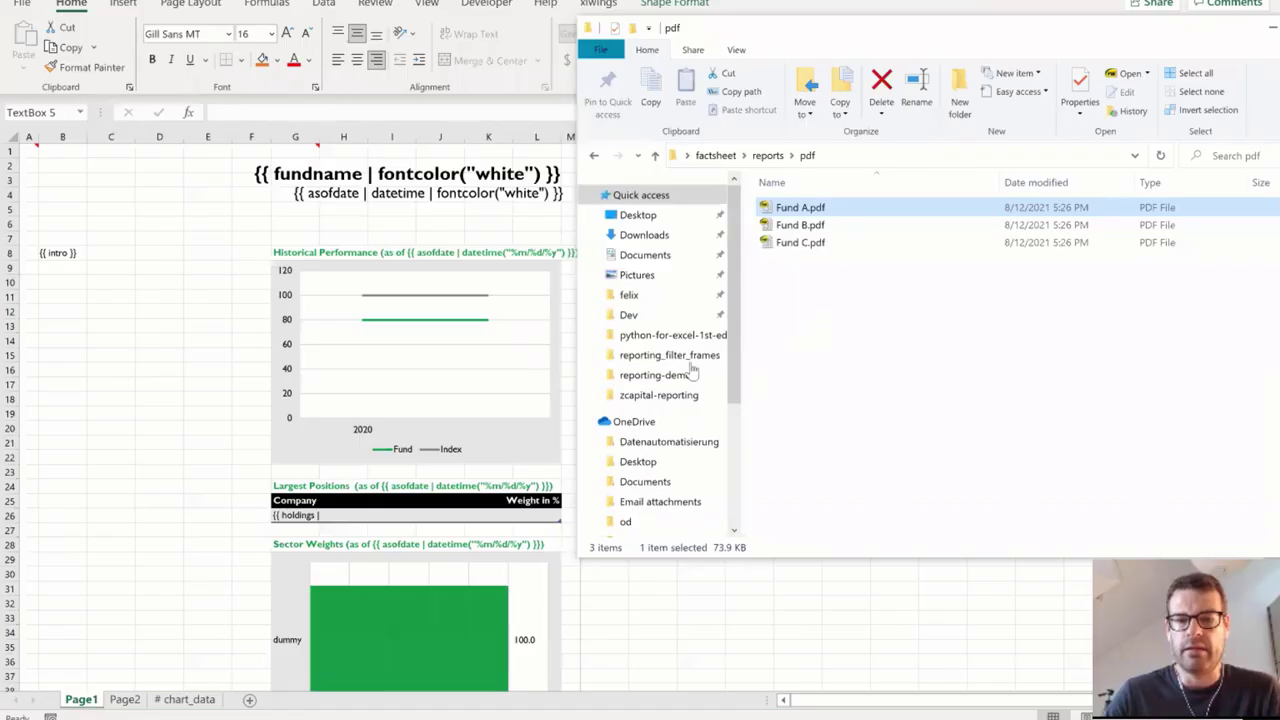
Return to template.xlsx and examine the datetime("%m/%d/%y") filter in the Historical Performance heading in G8.
key("alt+Tab")
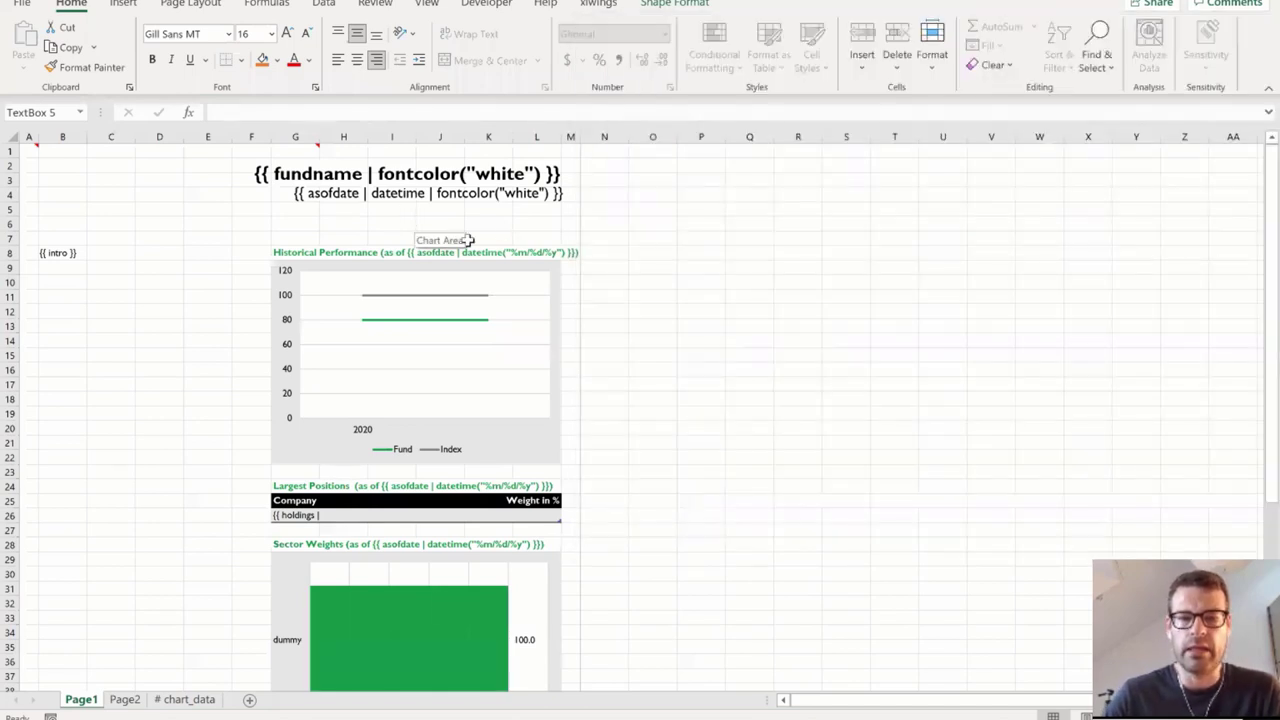
left_click(314, 250)
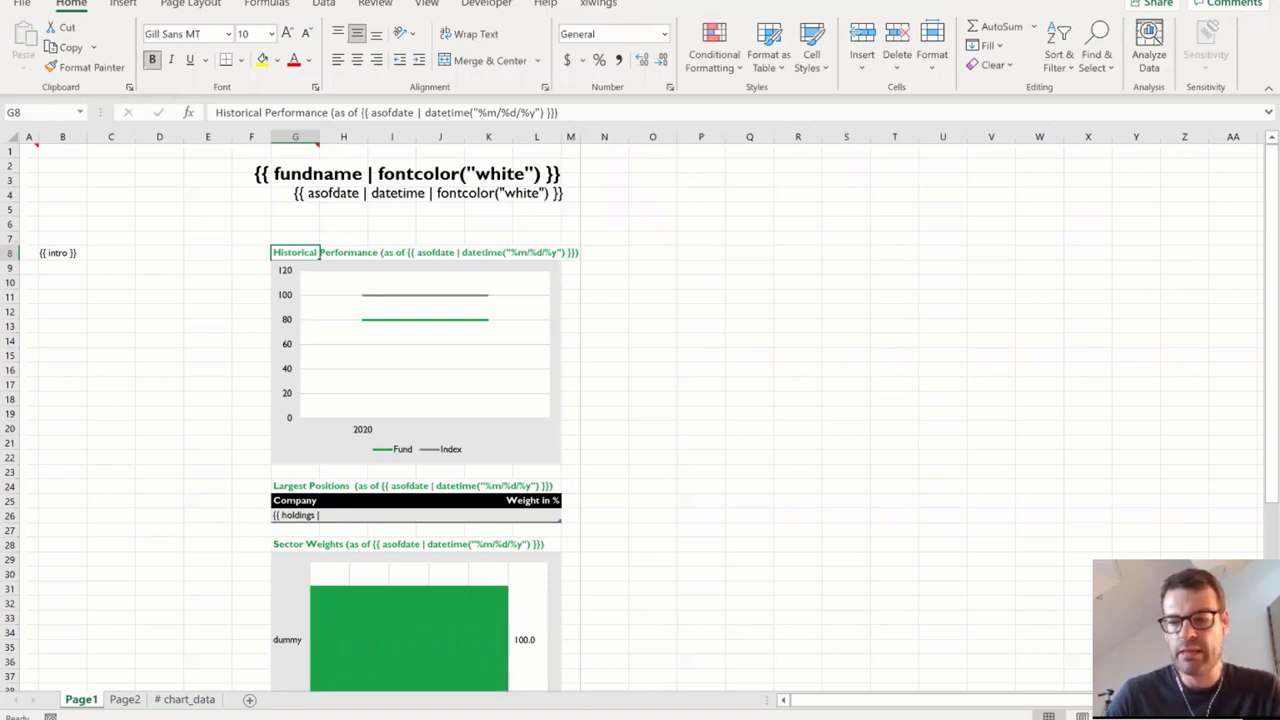
scroll(640, 400, "up", 5)
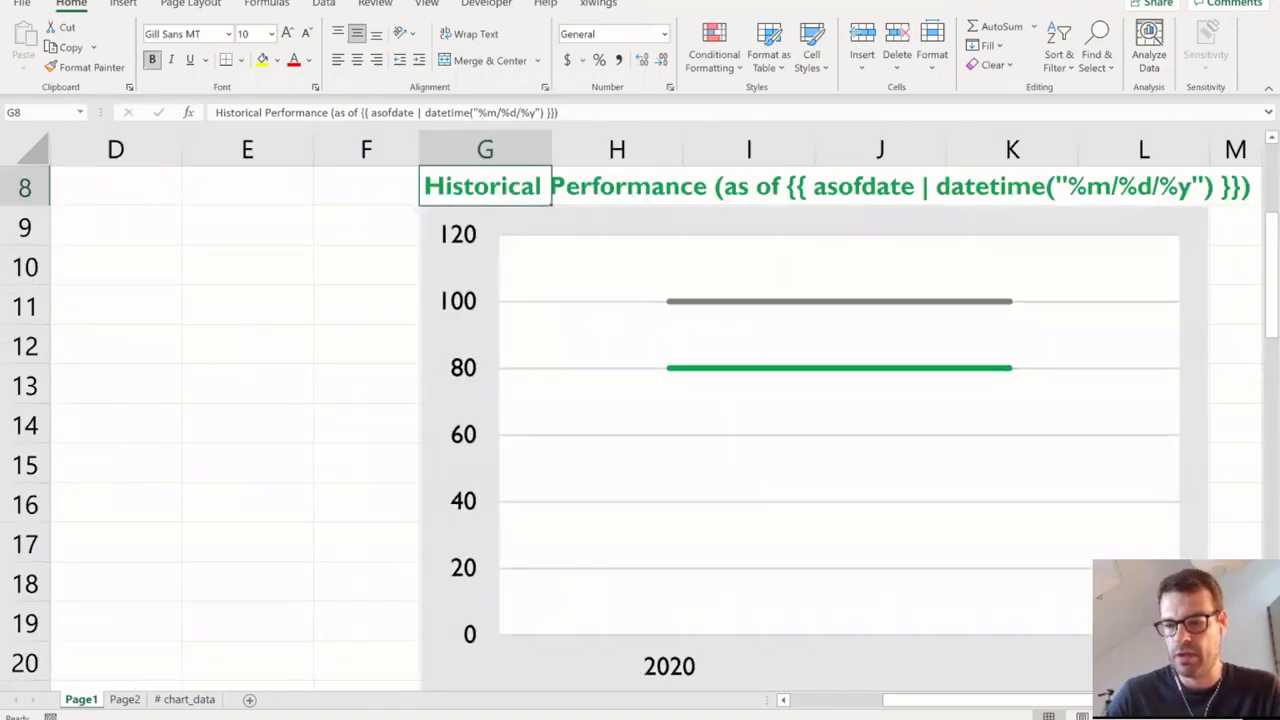
scroll(820, 314, "down", 5)
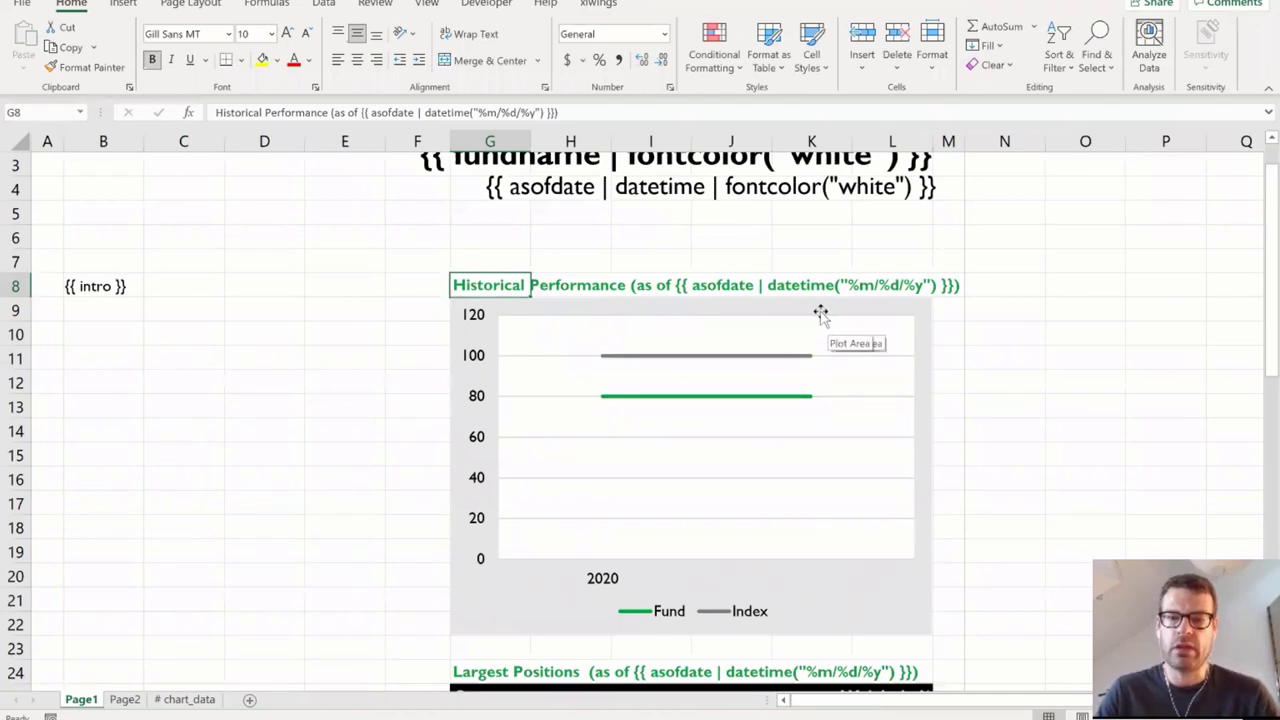
scroll(714, 279, "up", 1)
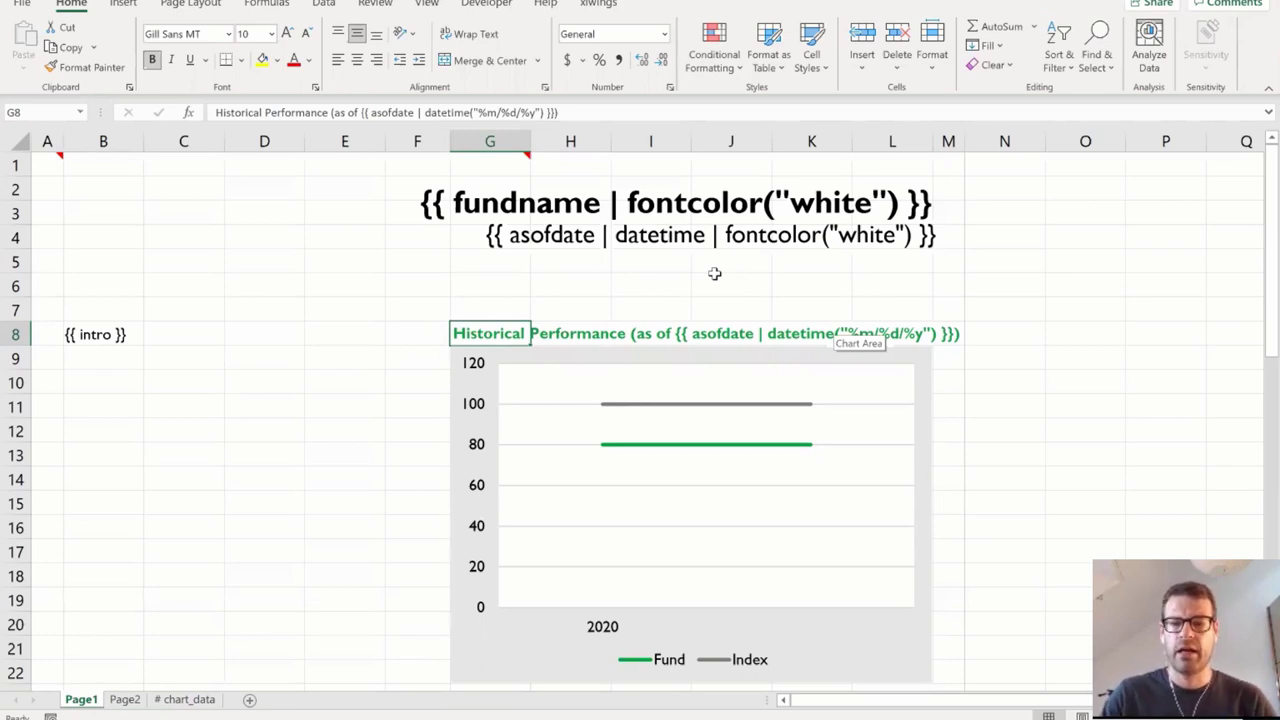
left_click(723, 330)
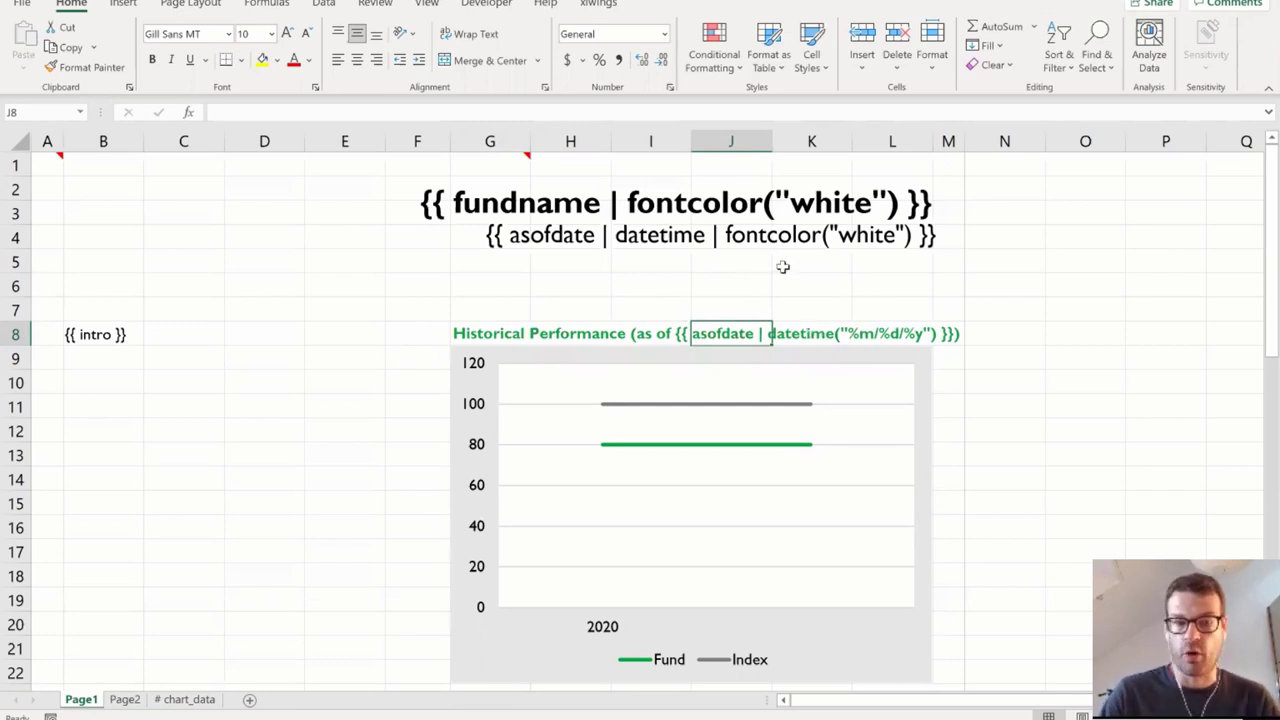
Select the intro placeholder's text box, then switch to Fund B.pdf and examine the formatted intro text.
left_click(108, 334)
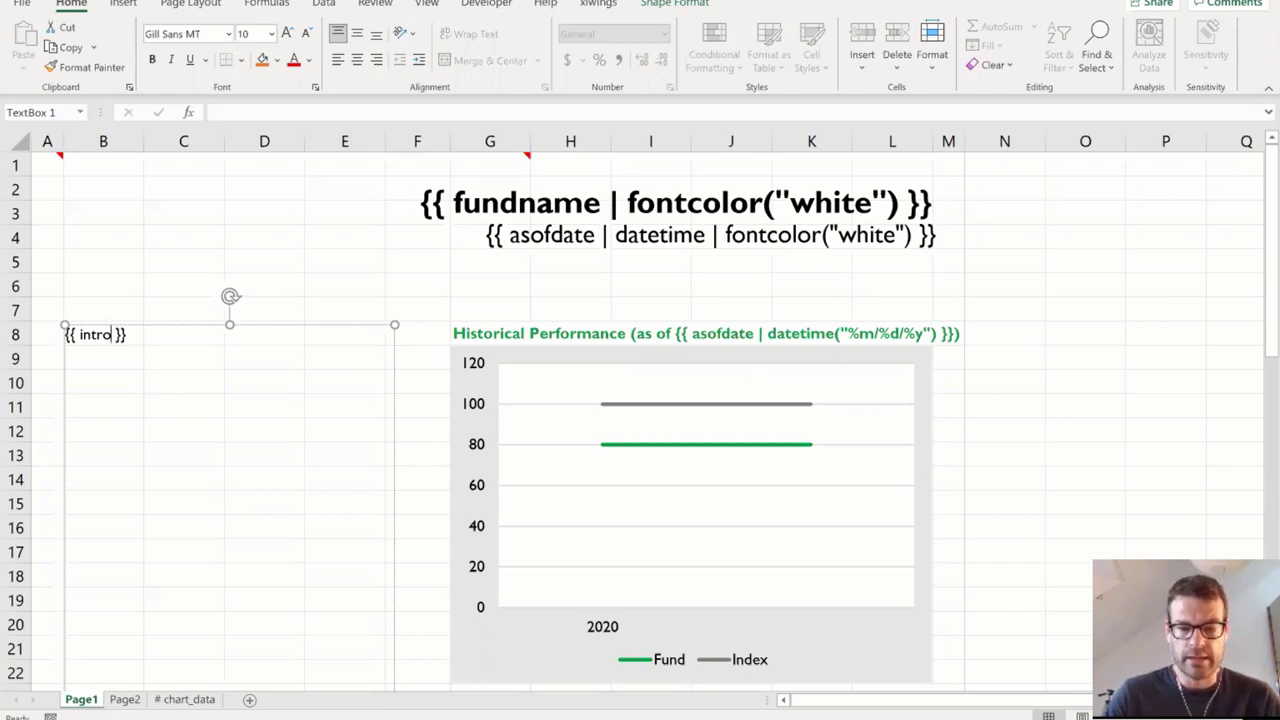
mouse_move(560, 712)
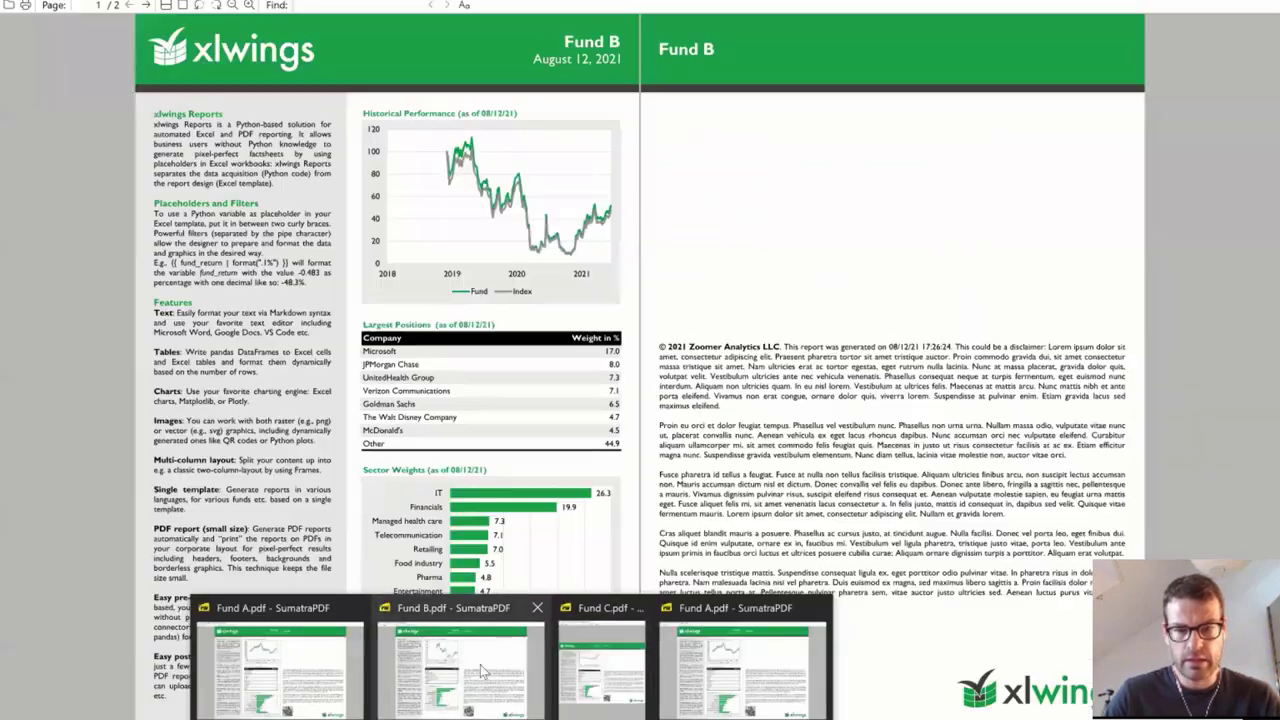
left_click(465, 655)
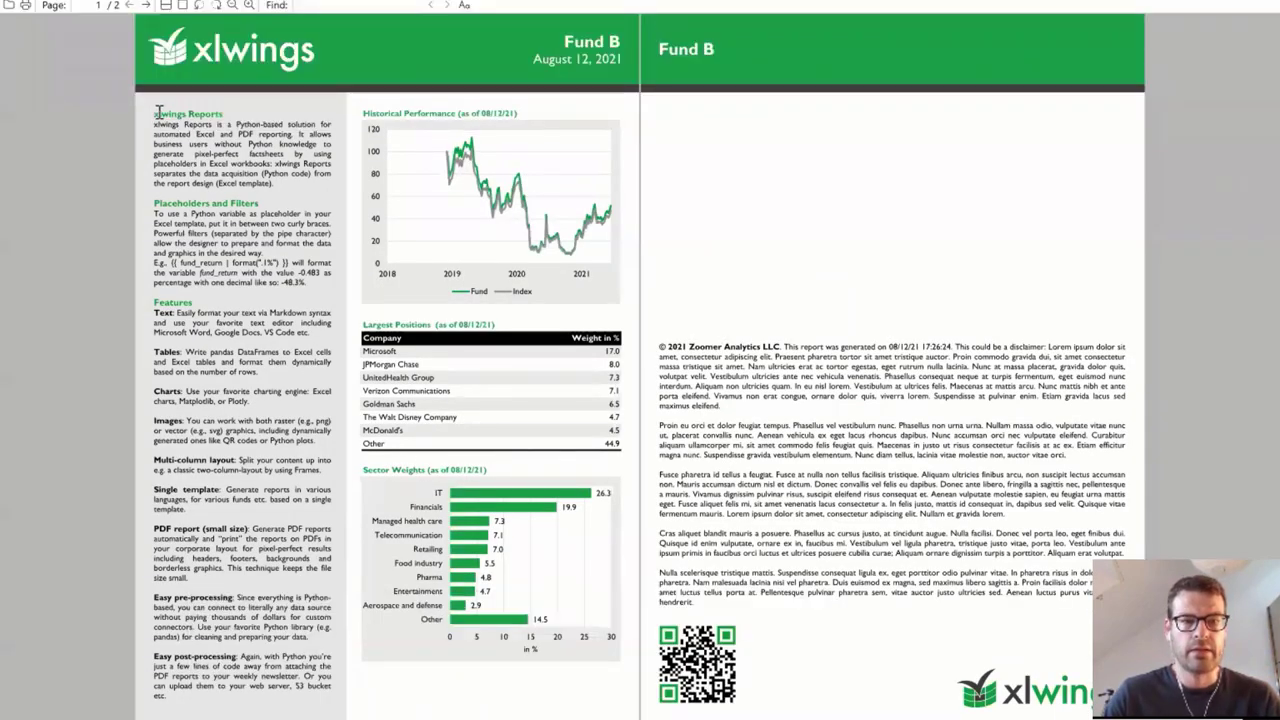
left_click_drag(207, 125, 248, 232)
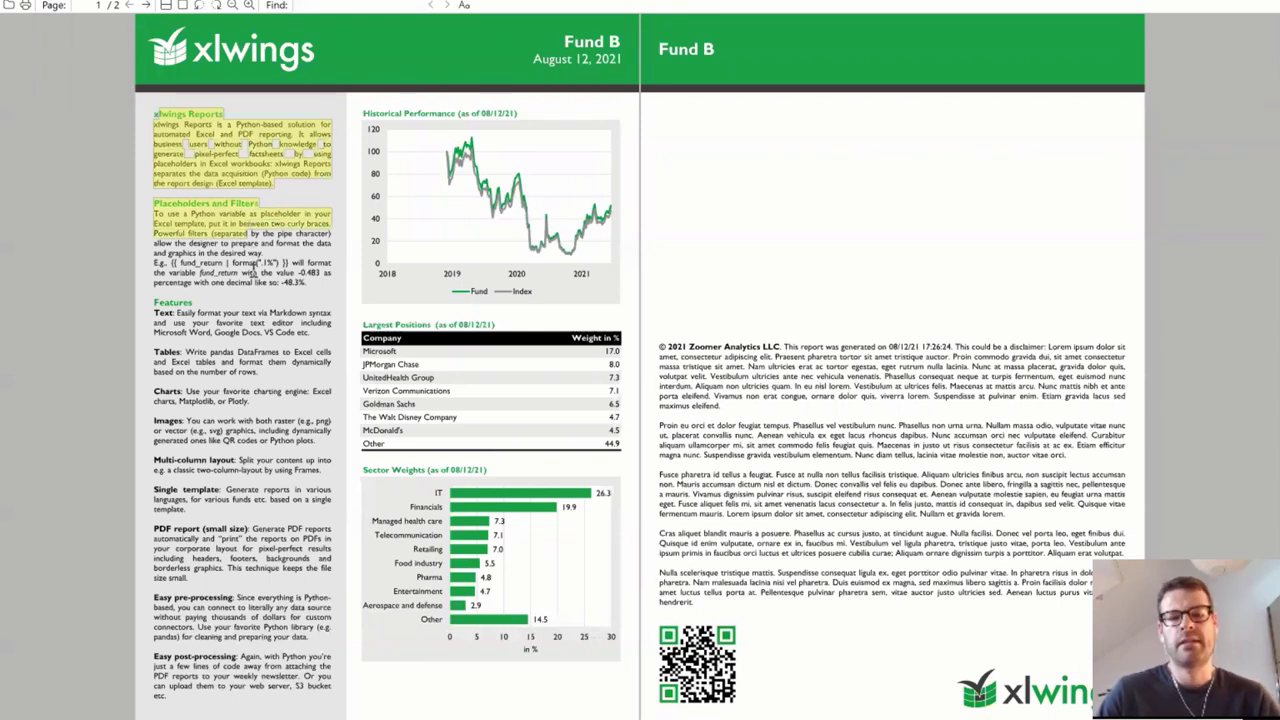
left_click(253, 272)
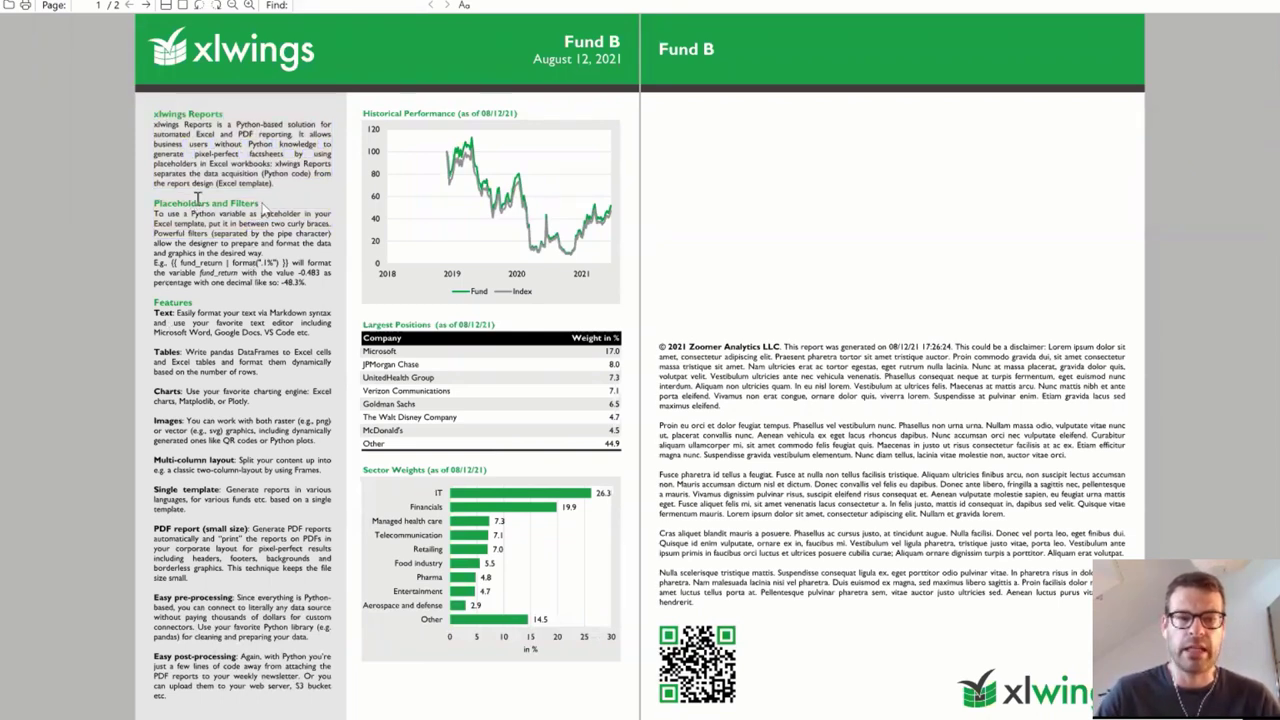
double_click(164, 312)
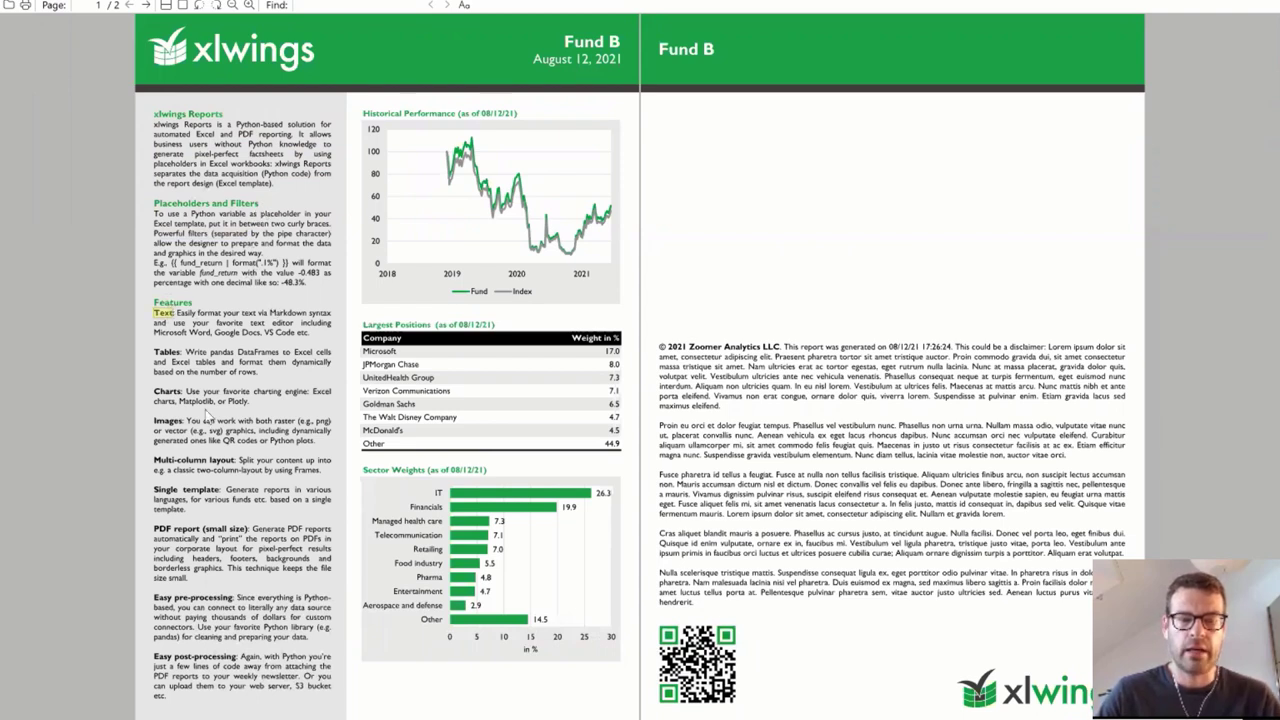
left_click(209, 368)
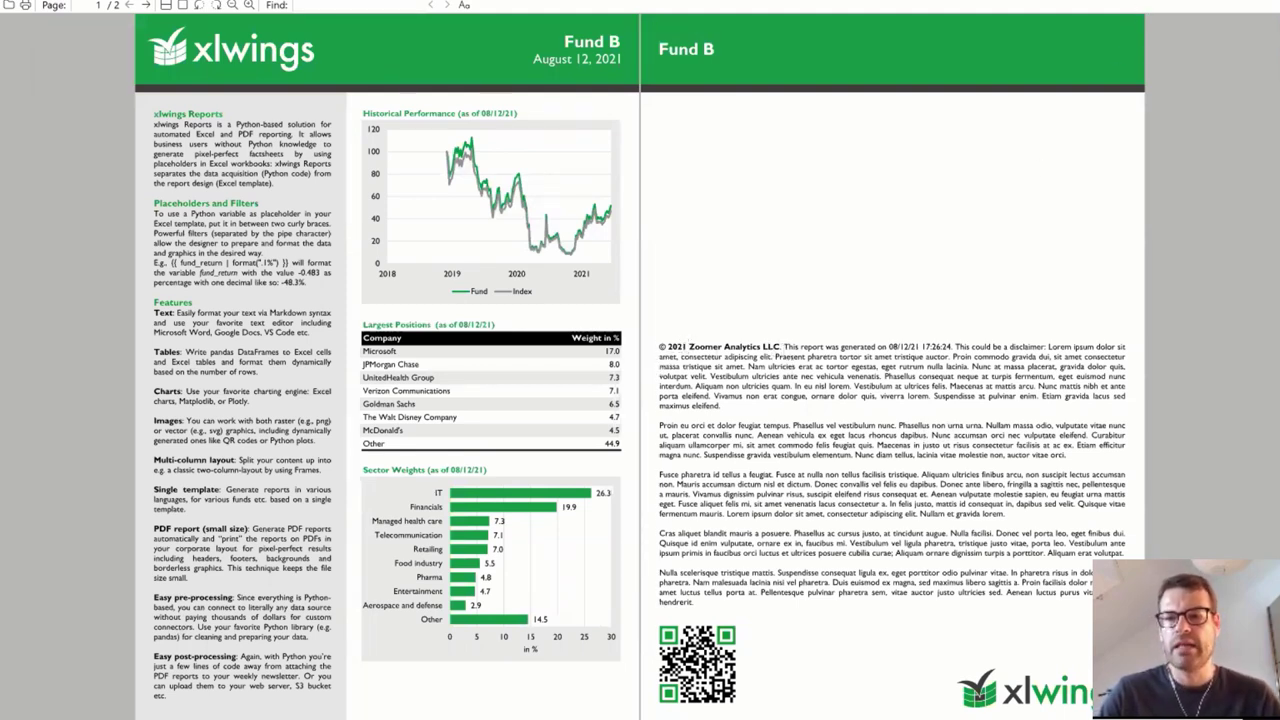
Switch to File Explorer, browse to the factsheet > data > common folder and open disclaimer.md in VS Code.
key("alt+Tab")
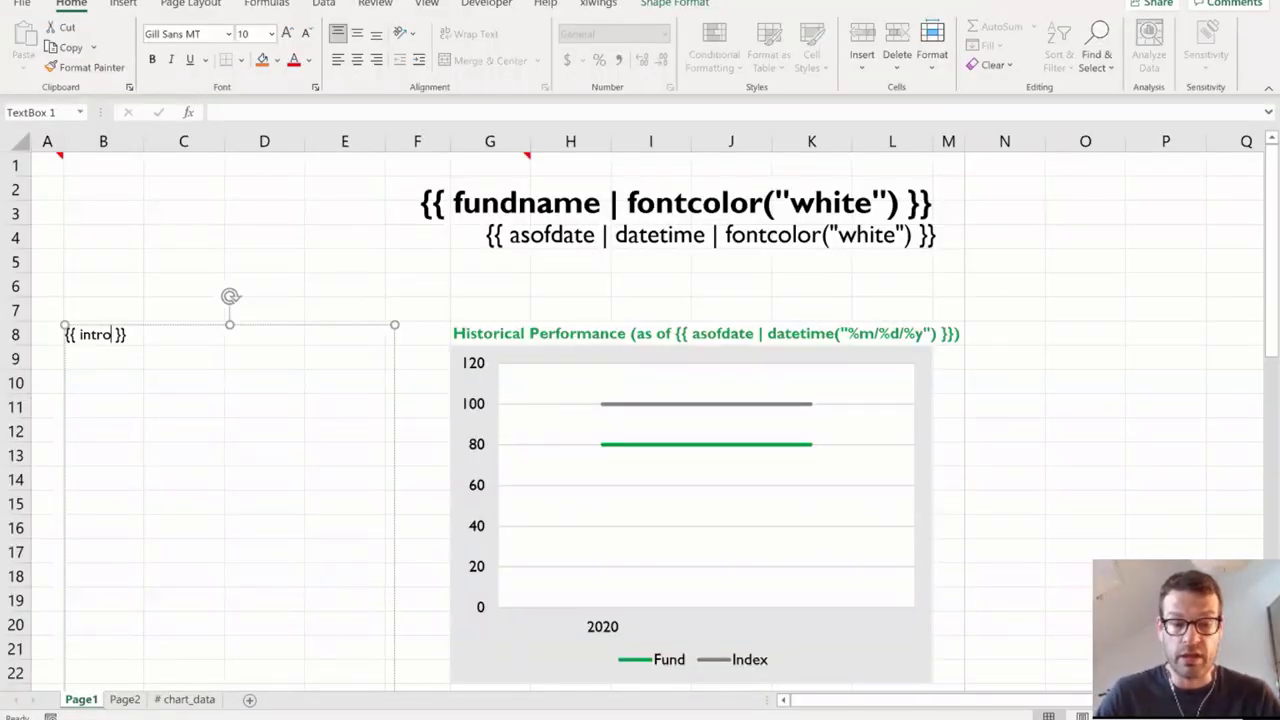
left_click(160, 717)
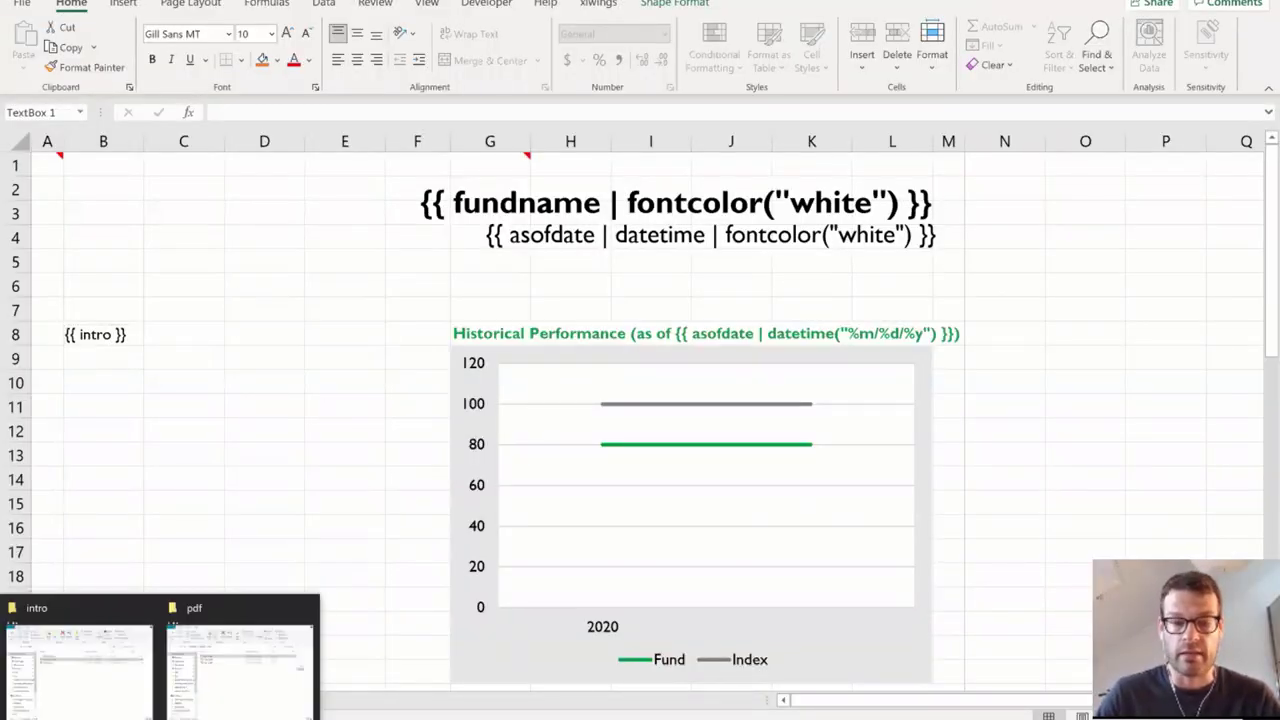
left_click(235, 664)
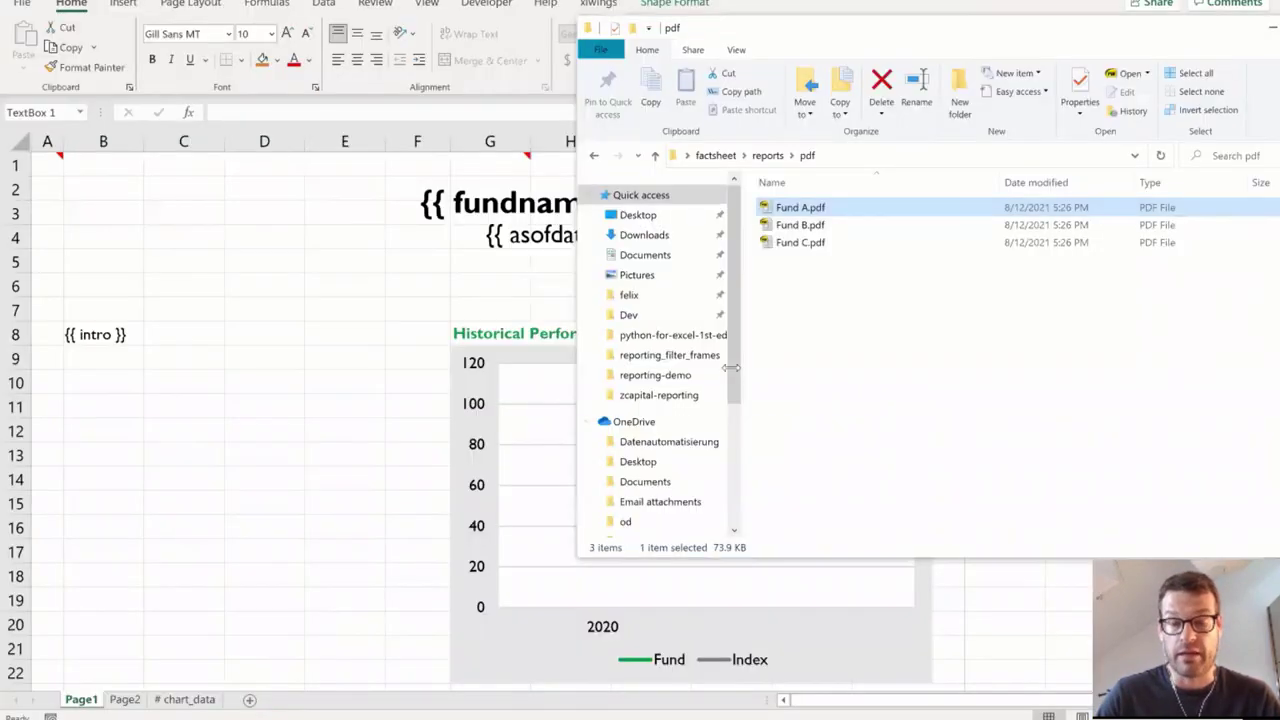
left_click(766, 155)
left_click(718, 157)
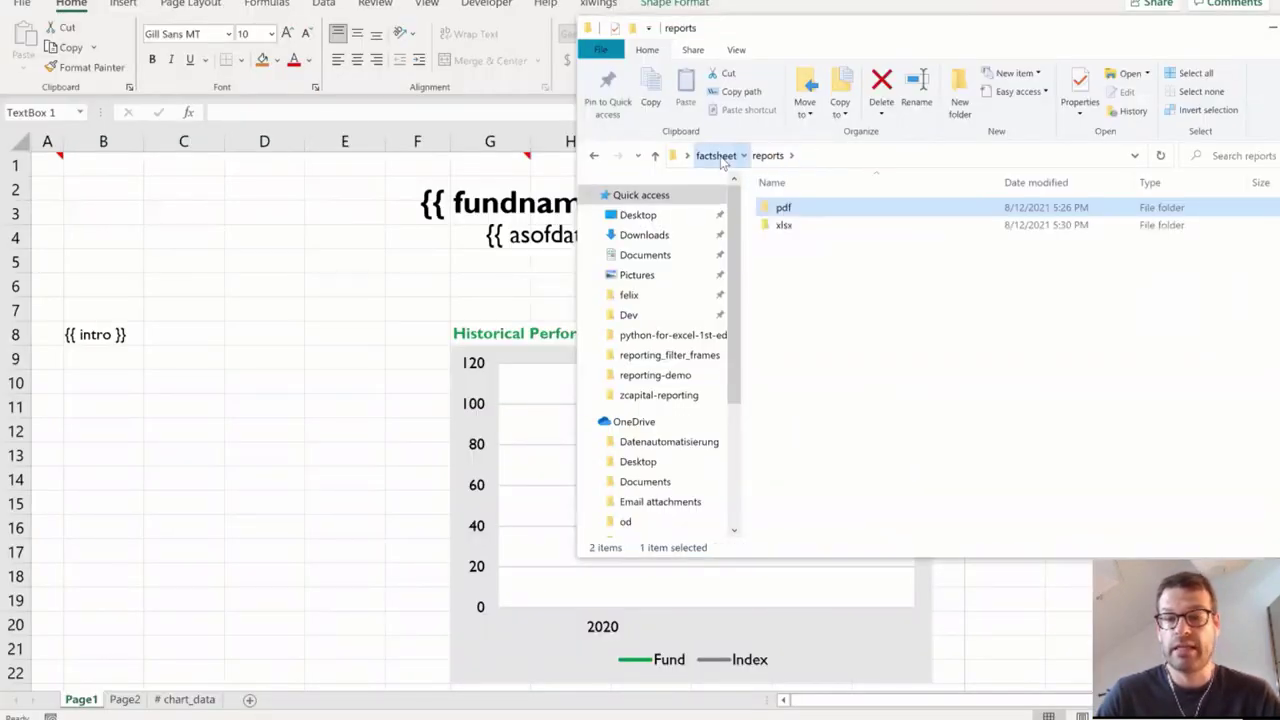
left_click(818, 206)
double_click(818, 207)
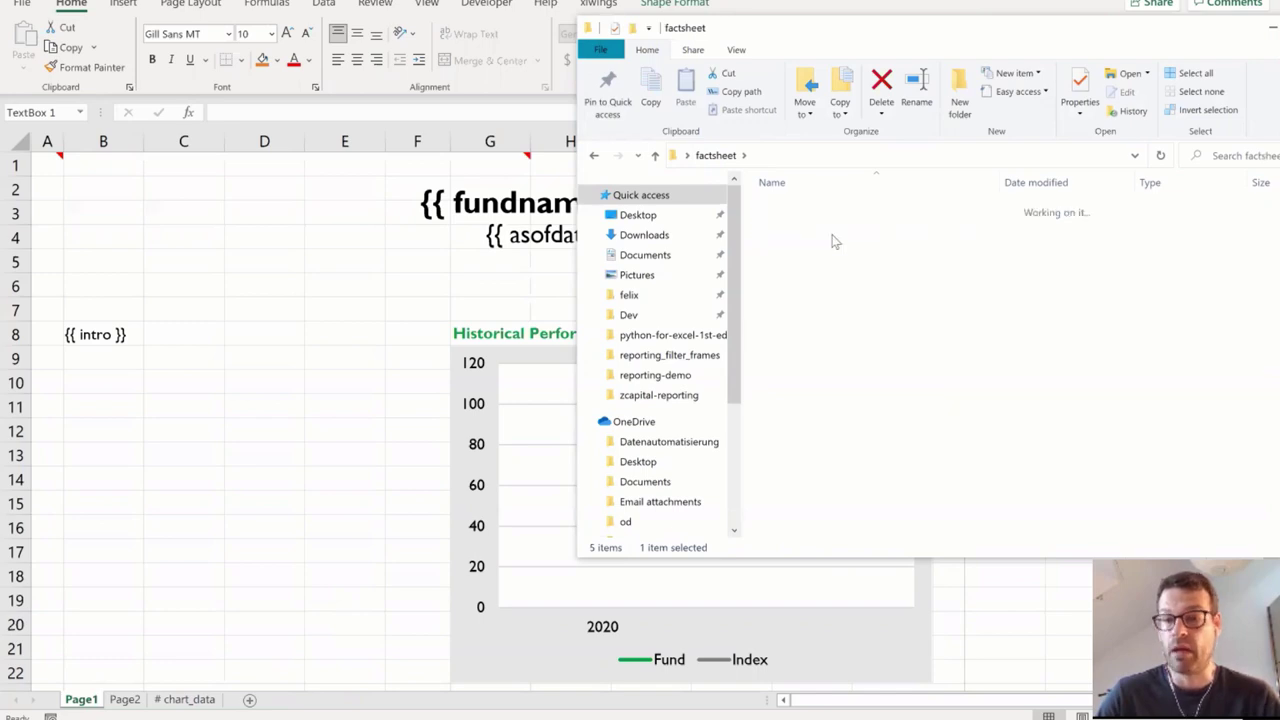
double_click(818, 208)
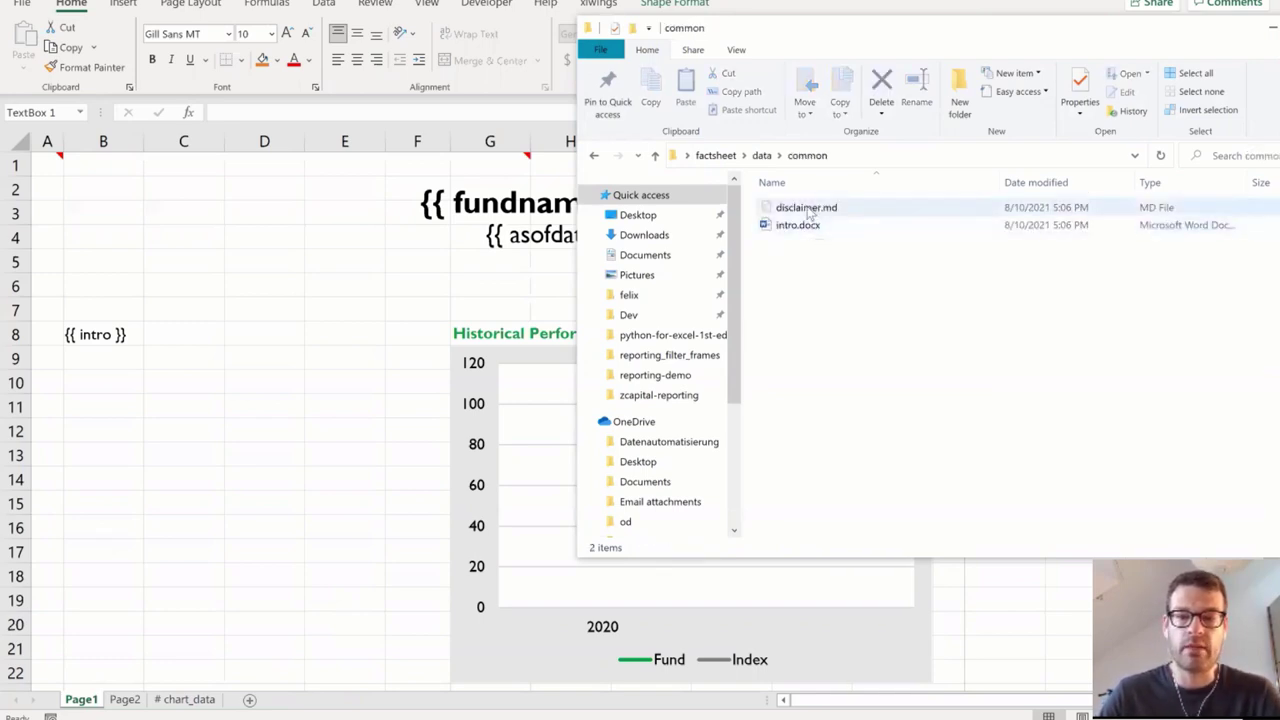
left_click(808, 208)
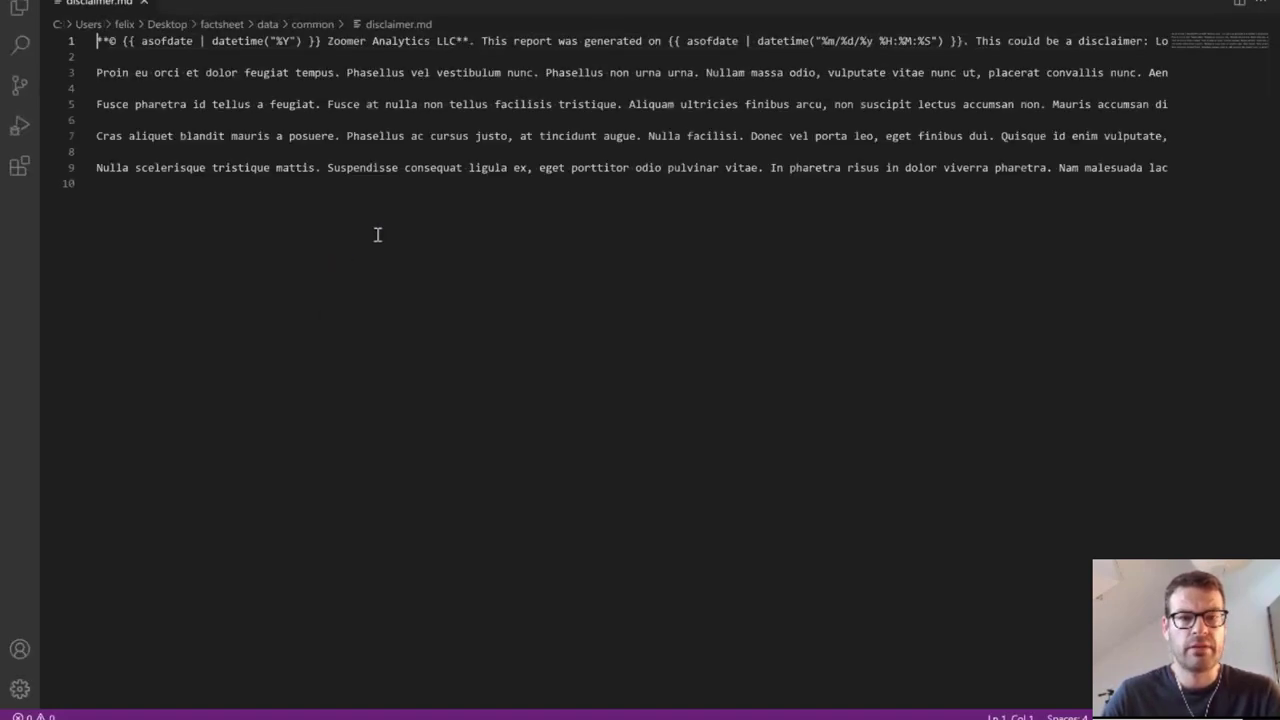
Wrap the long lines of disclaimer.md and examine the double-asterisk bold Markdown around the copyright text on line 1.
key("alt+z")
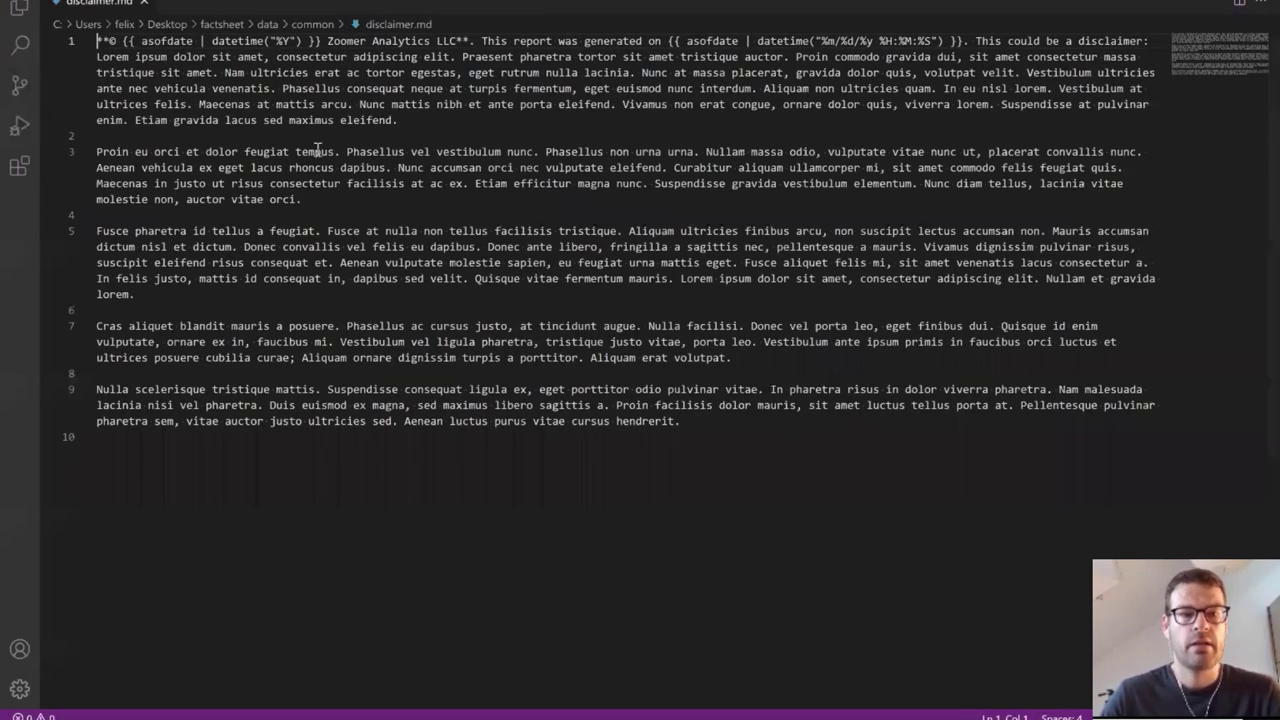
left_click(239, 135)
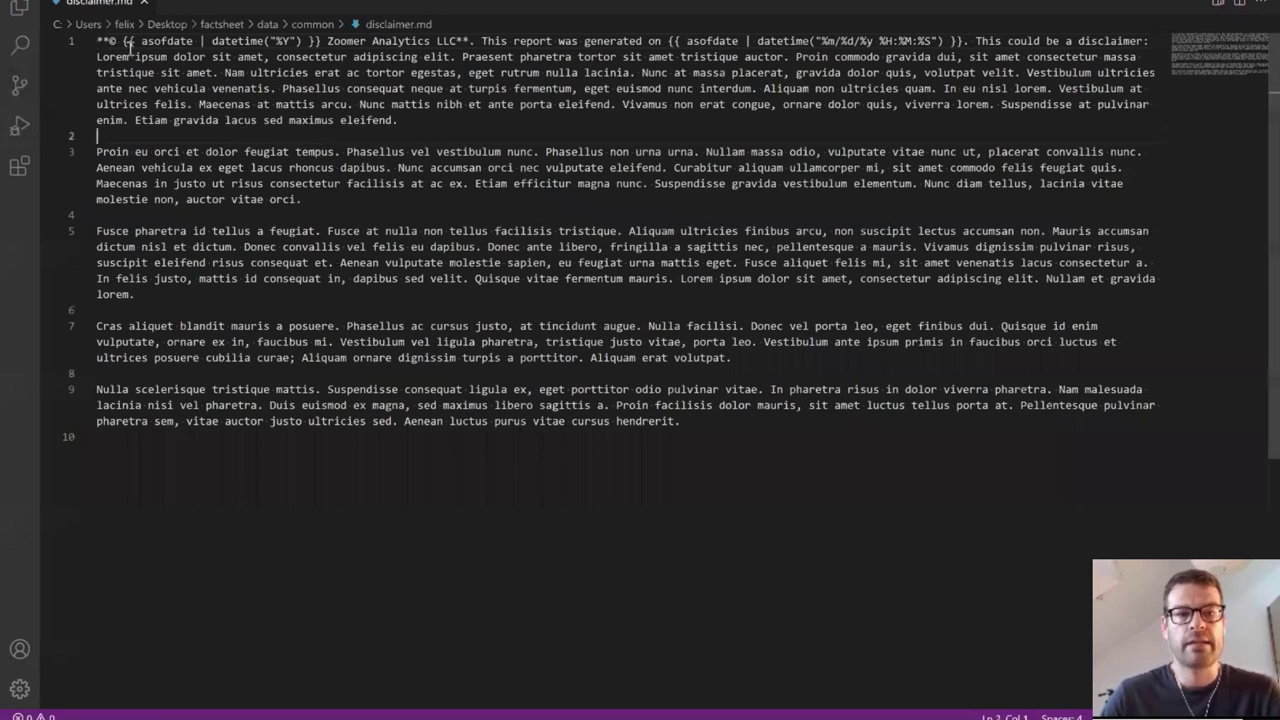
left_click(105, 42)
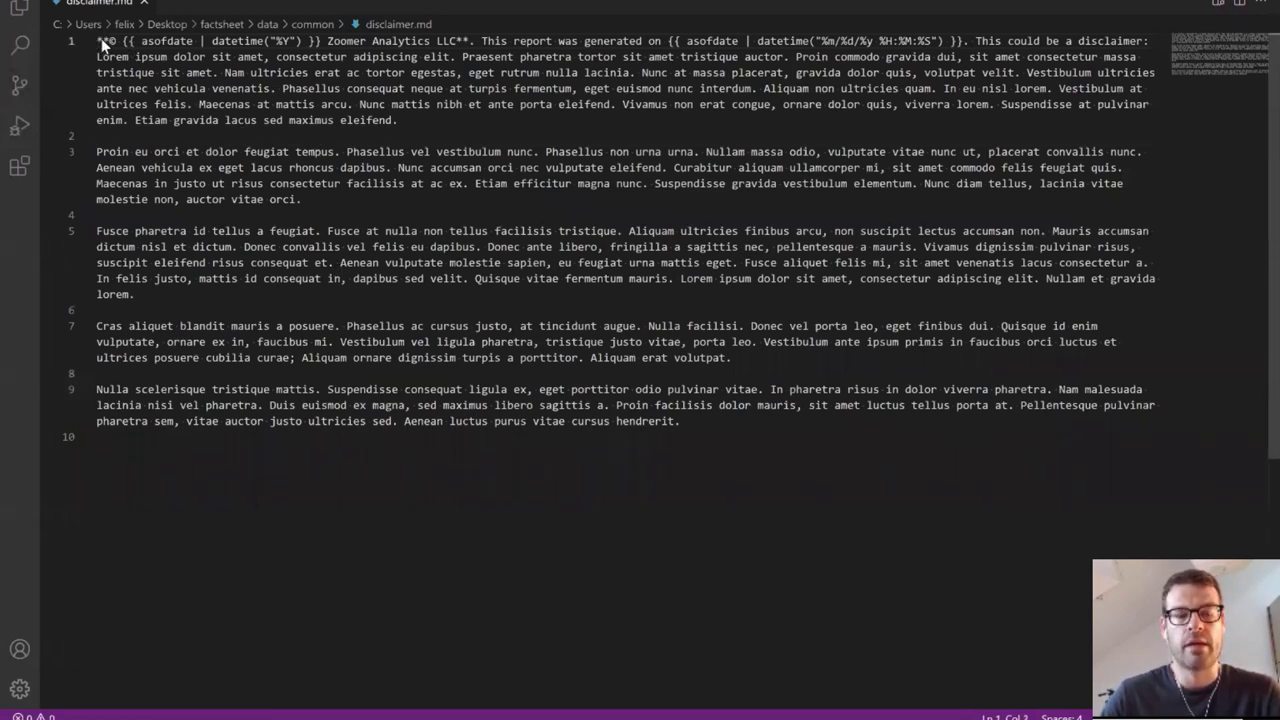
left_click(103, 43)
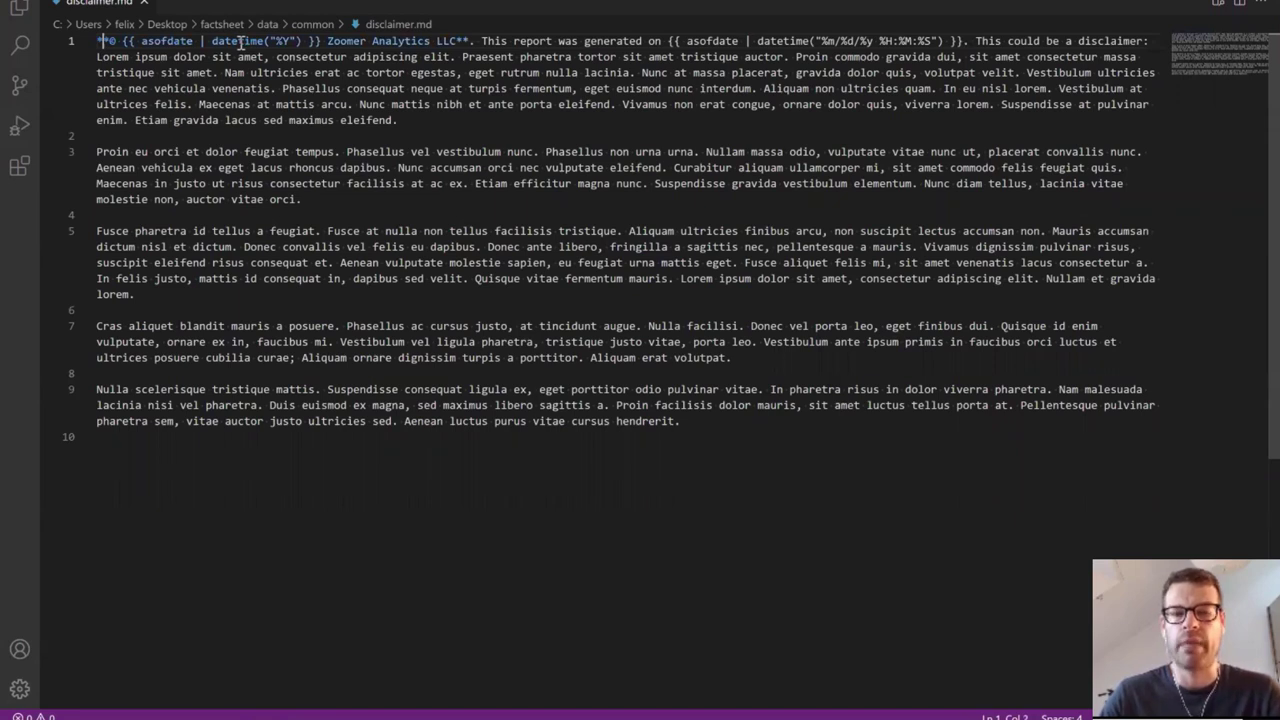
left_click_drag(468, 42, 92, 44)
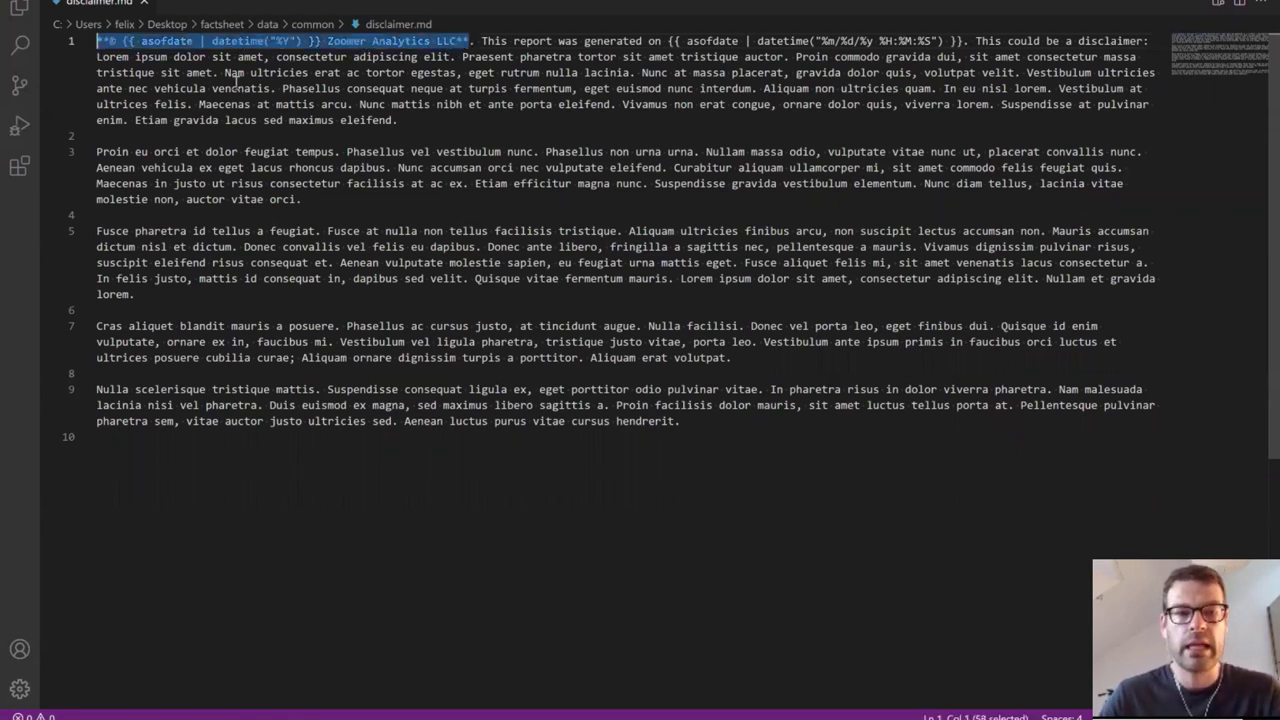
left_click(236, 86)
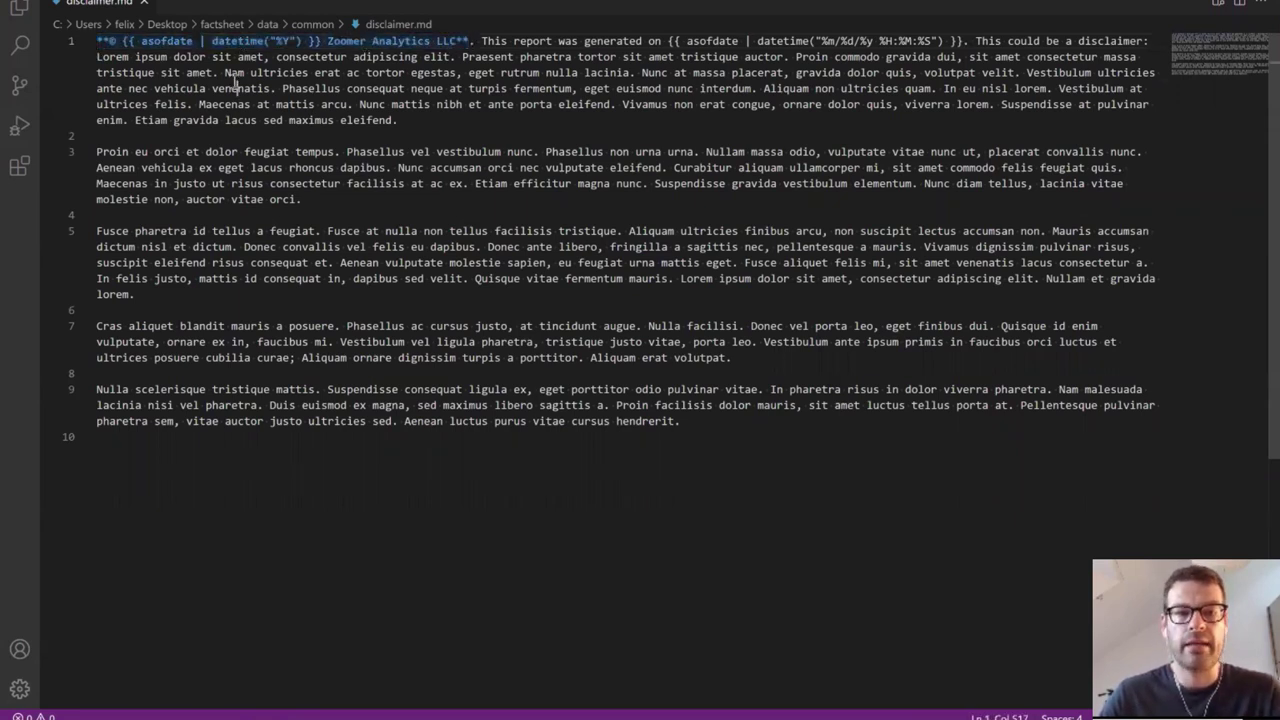
Examine the two asofdate placeholders on line 1 with their datetime("%Y") and datetime("%m/%d/%y %H:%M:%S") filters.
double_click(156, 42)
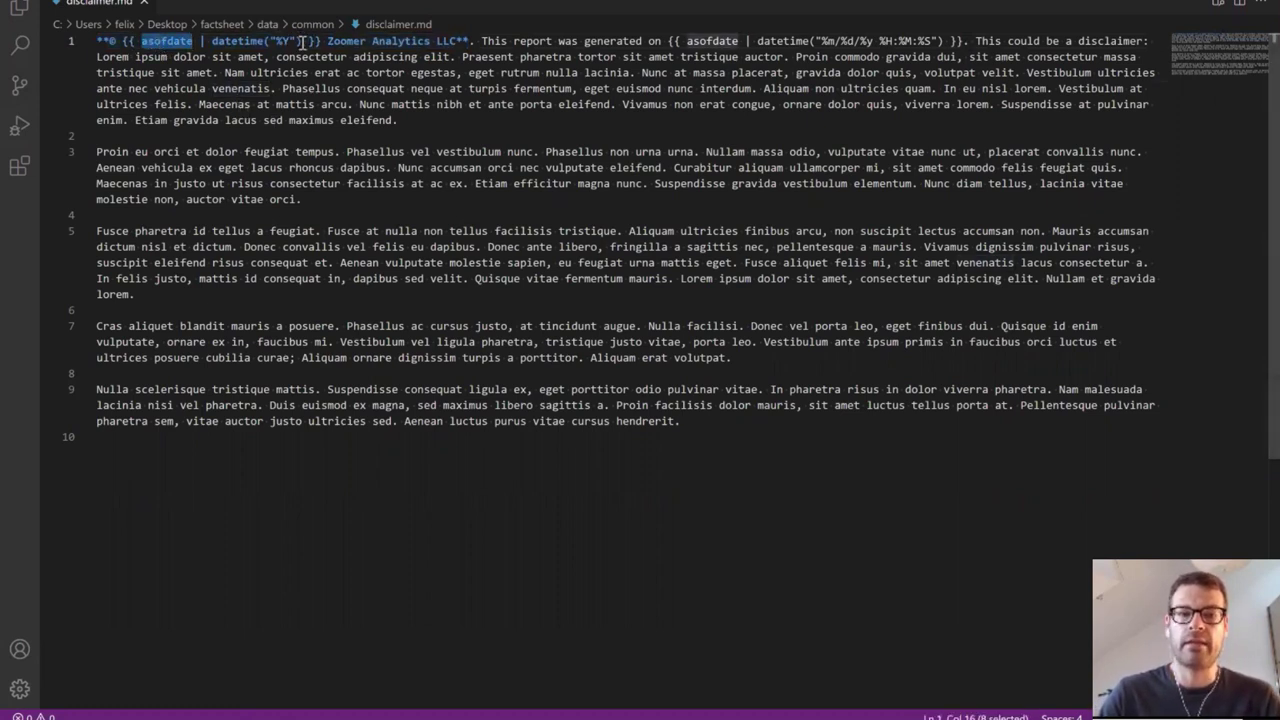
left_click_drag(300, 41, 257, 41)
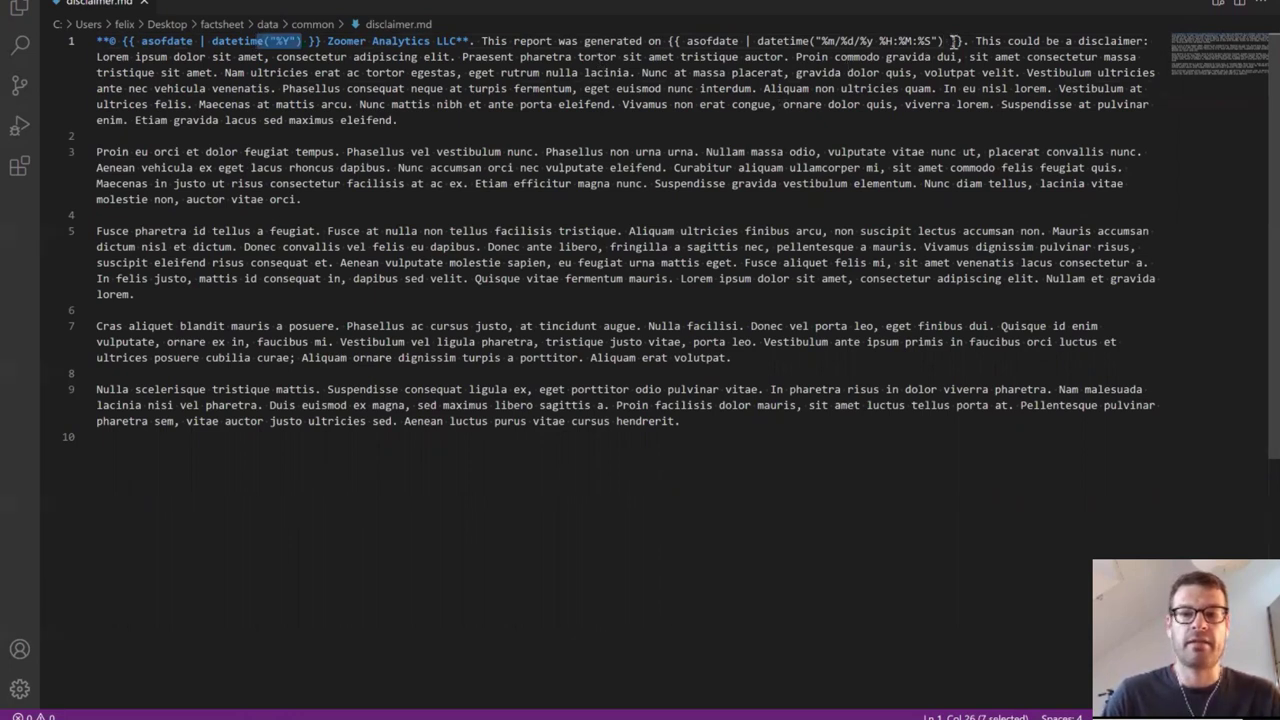
left_click_drag(944, 40, 738, 41)
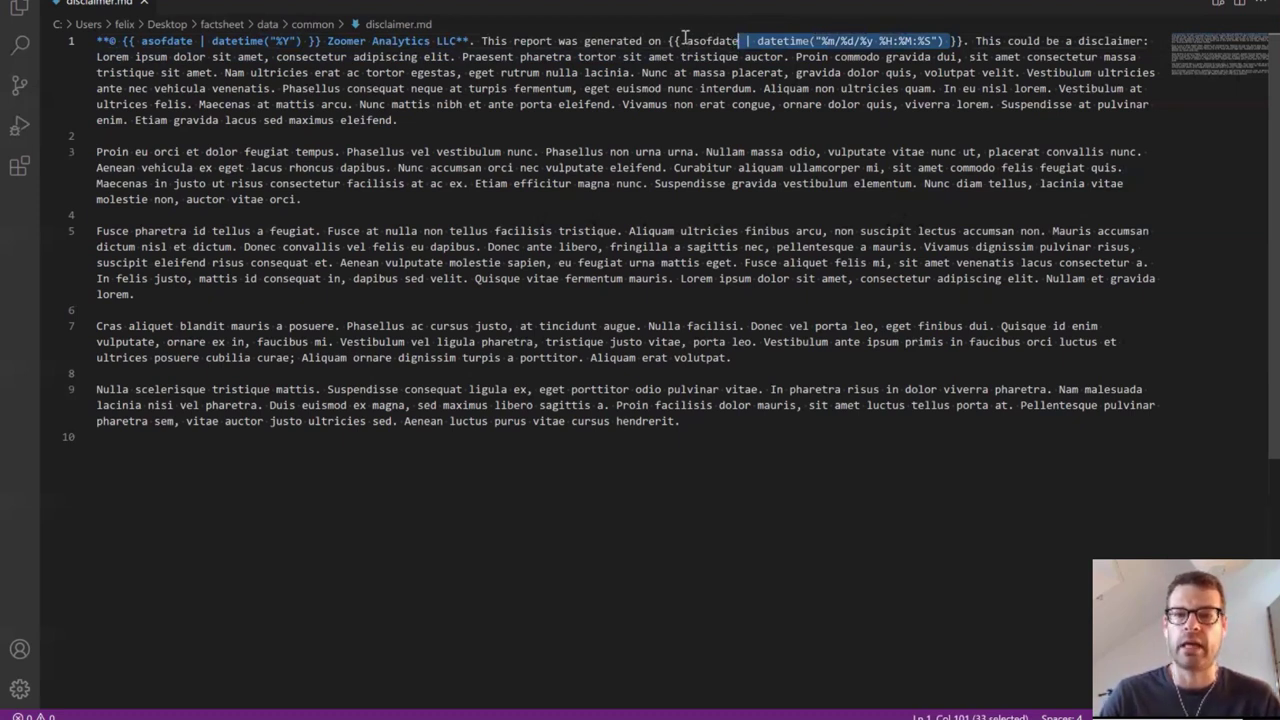
left_click_drag(668, 41, 964, 41)
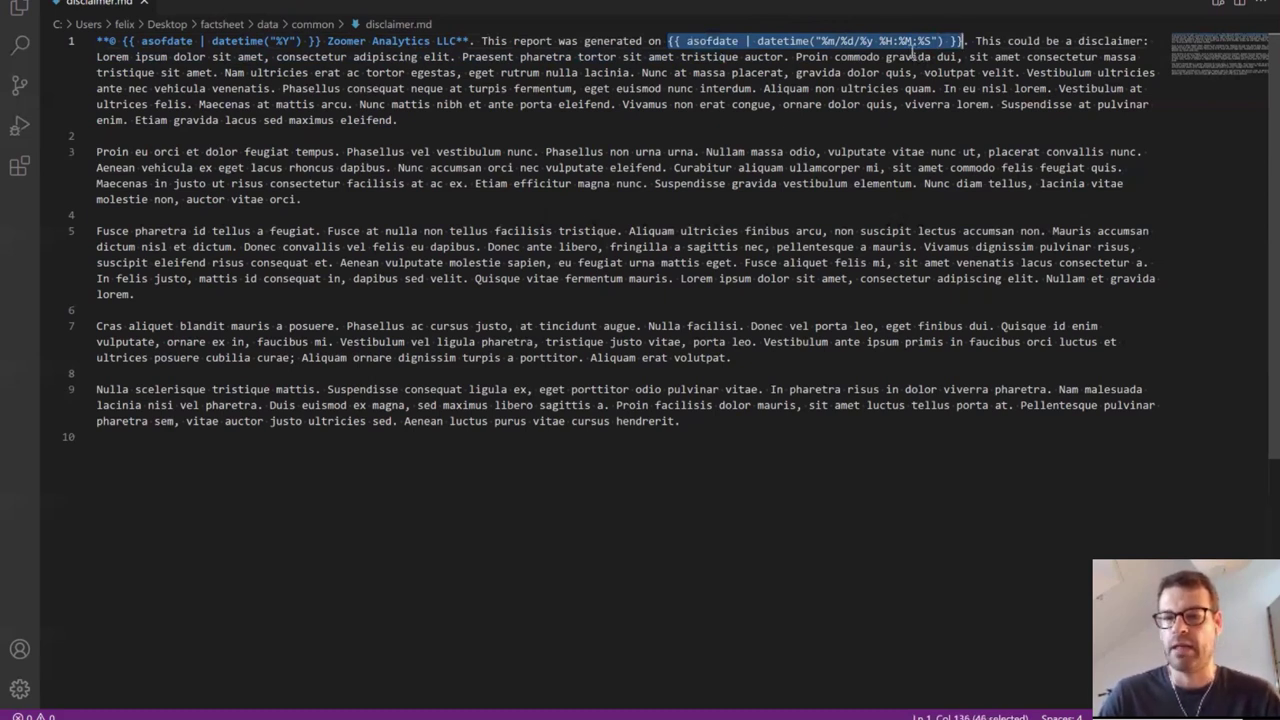
left_click(930, 41)
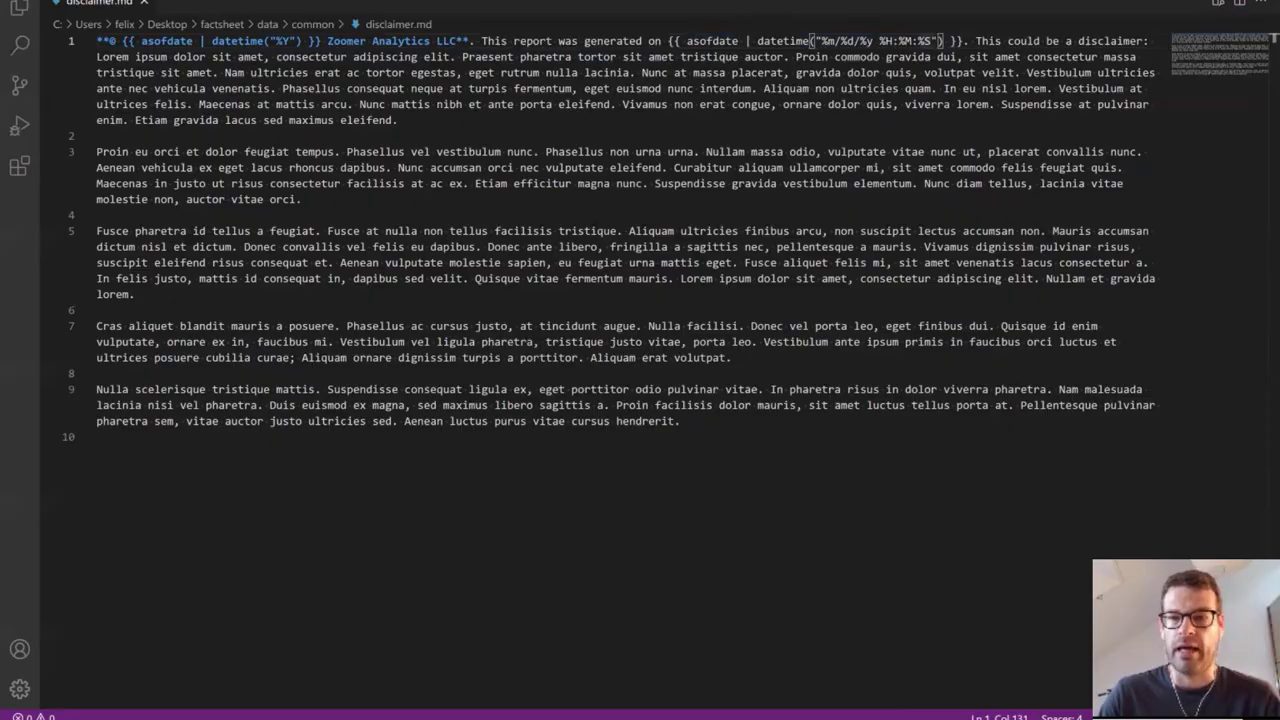
Return to the common folder, open intro.docx in Word, and examine its Markdown formatting and the "# xlwings Reports" heading.
key("alt+Tab")
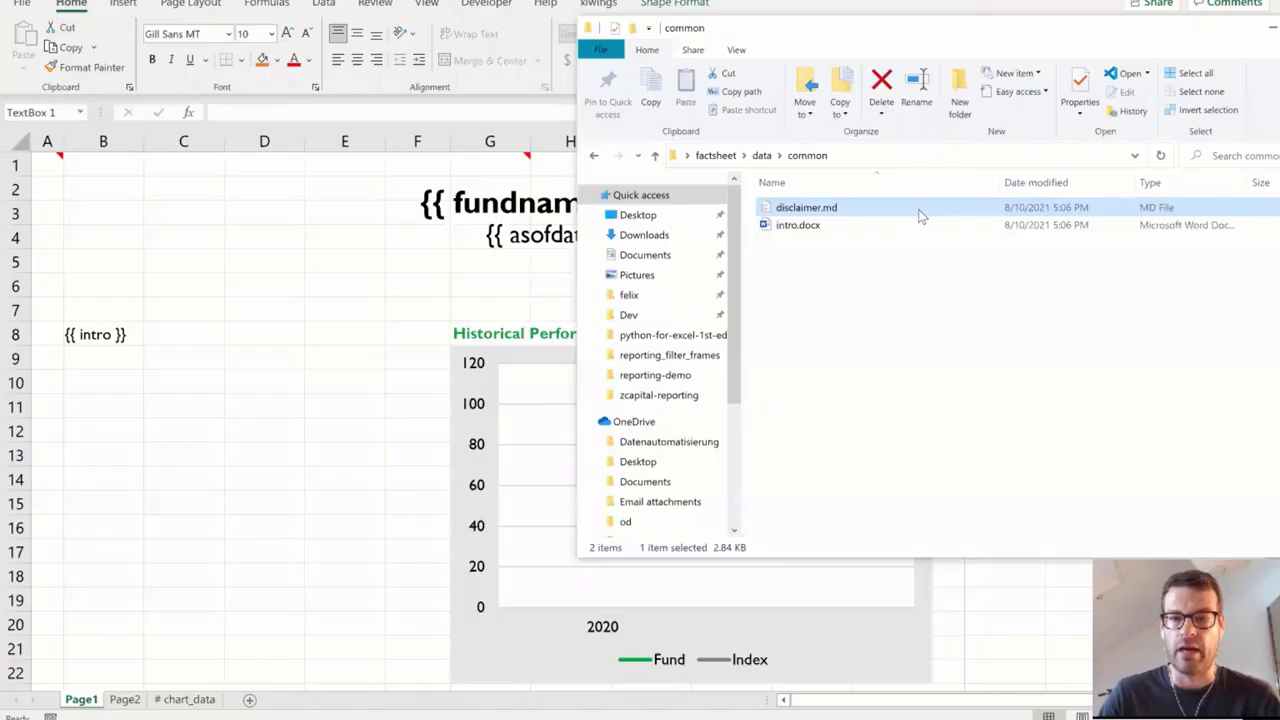
double_click(800, 227)
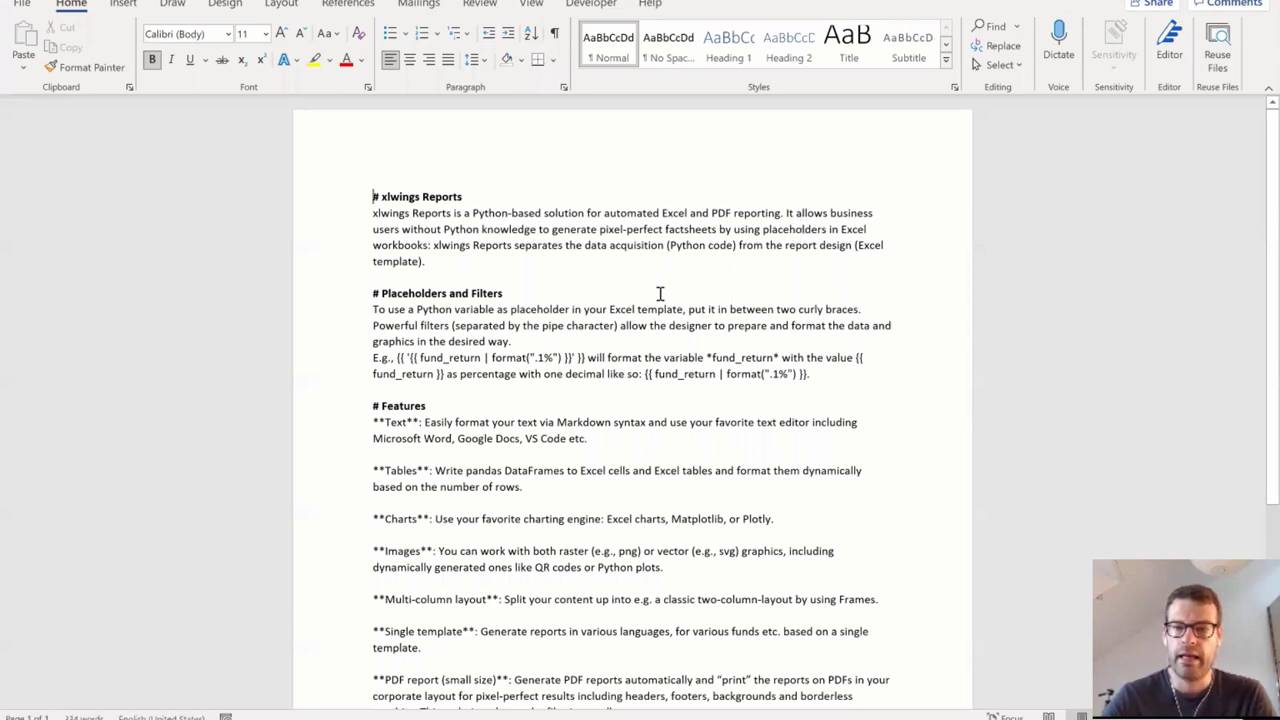
left_click(585, 245)
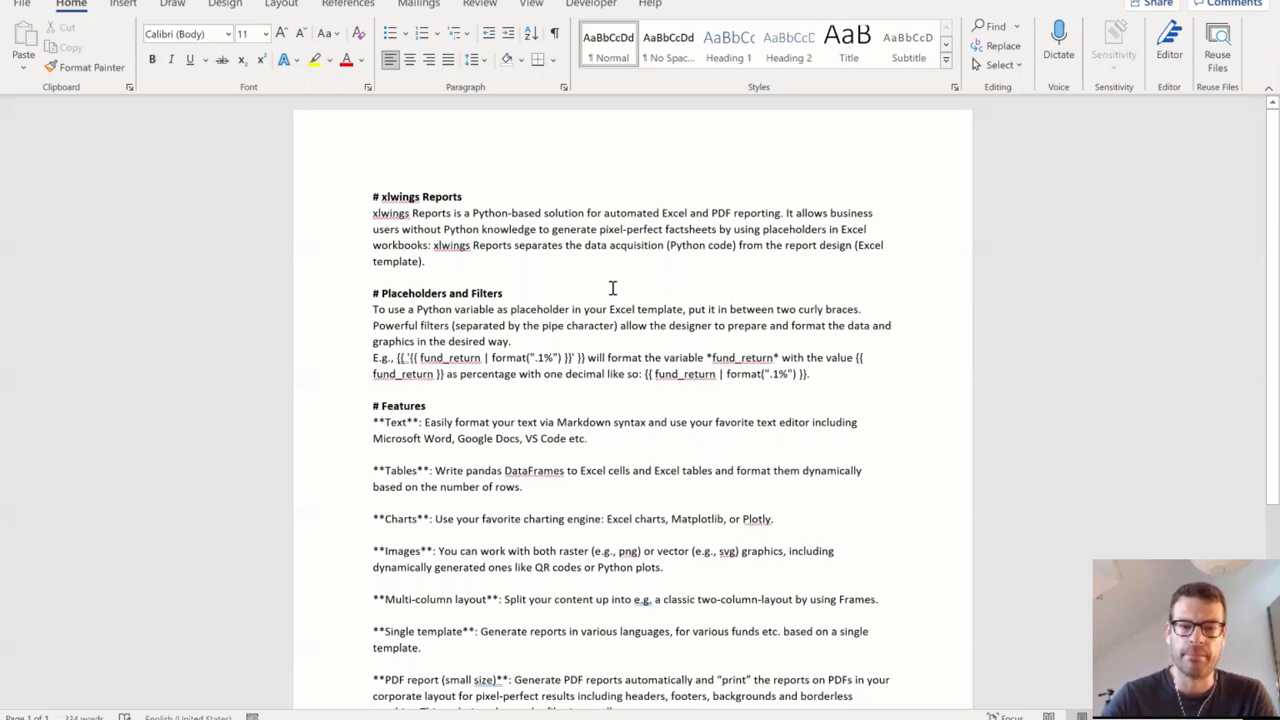
scroll(597, 287, "down", 3)
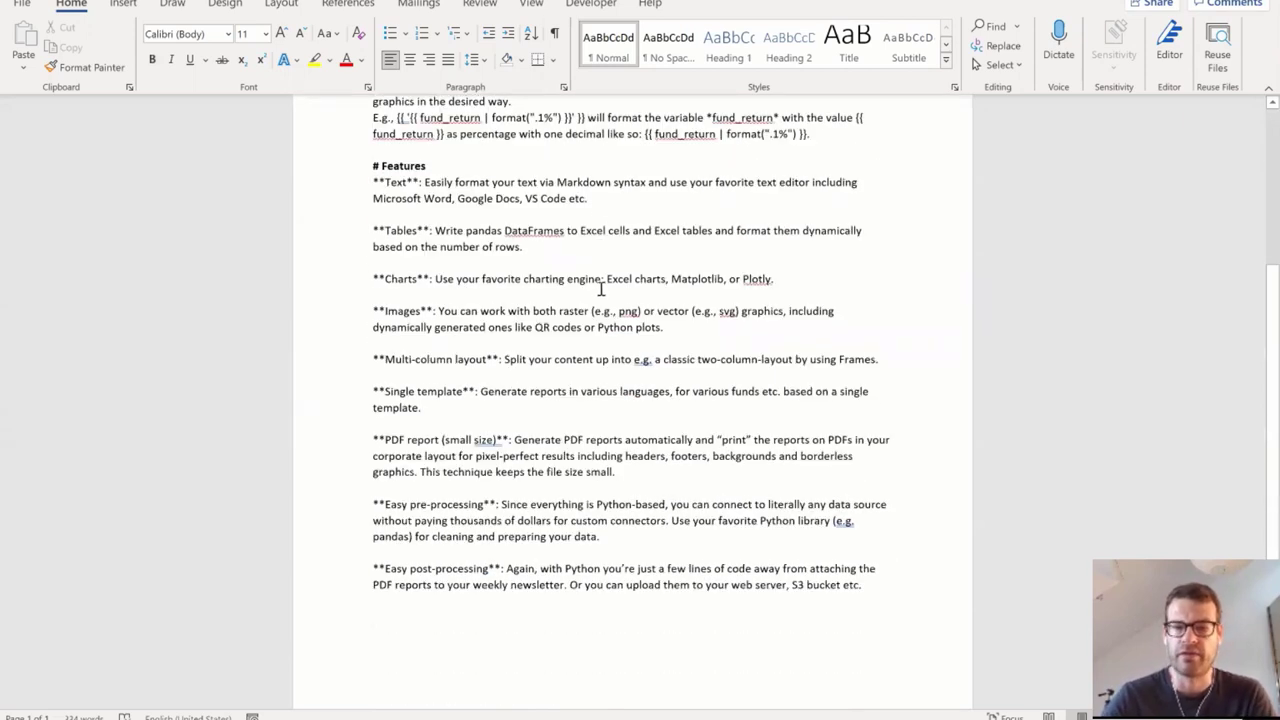
scroll(587, 280, "up", 3)
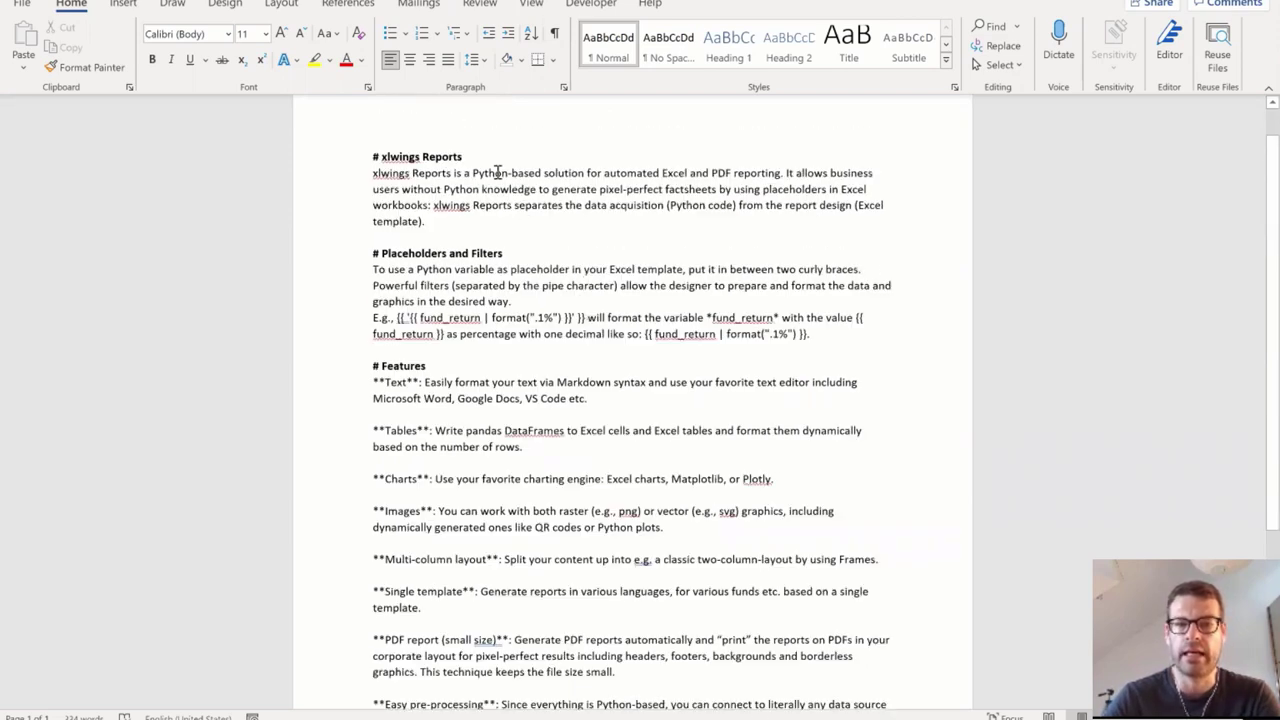
left_click(362, 162)
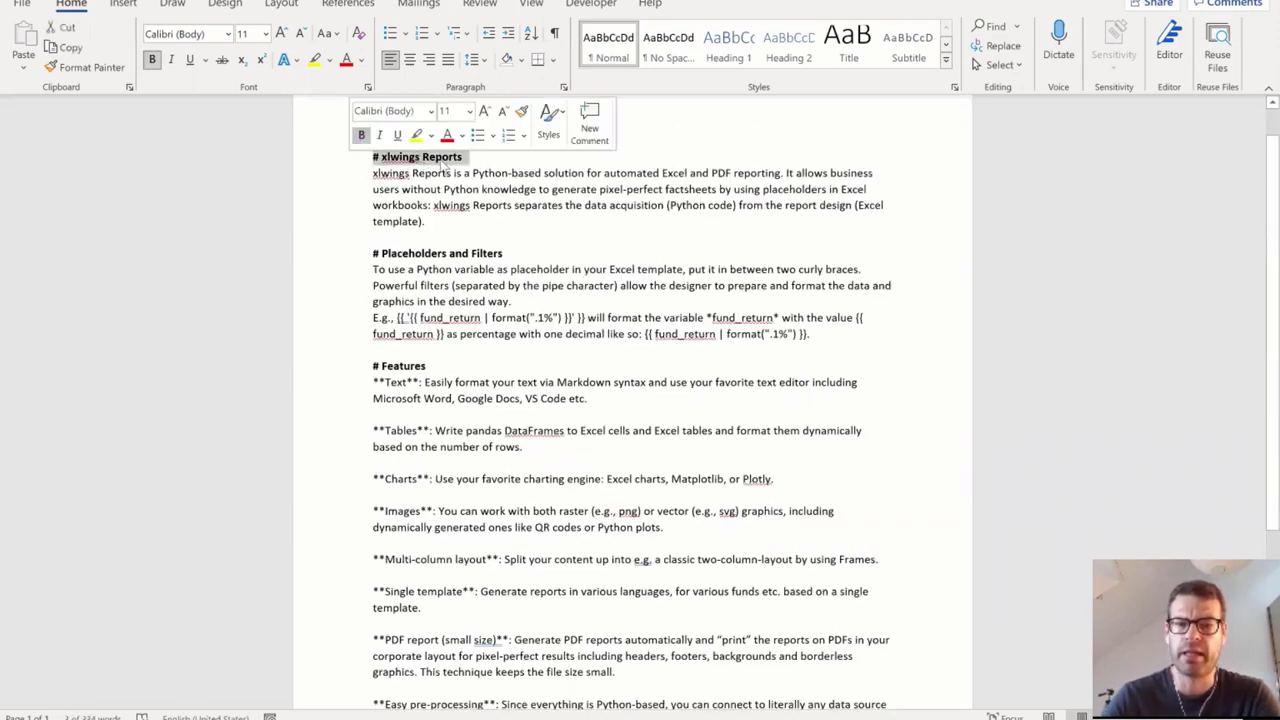
left_click(443, 163)
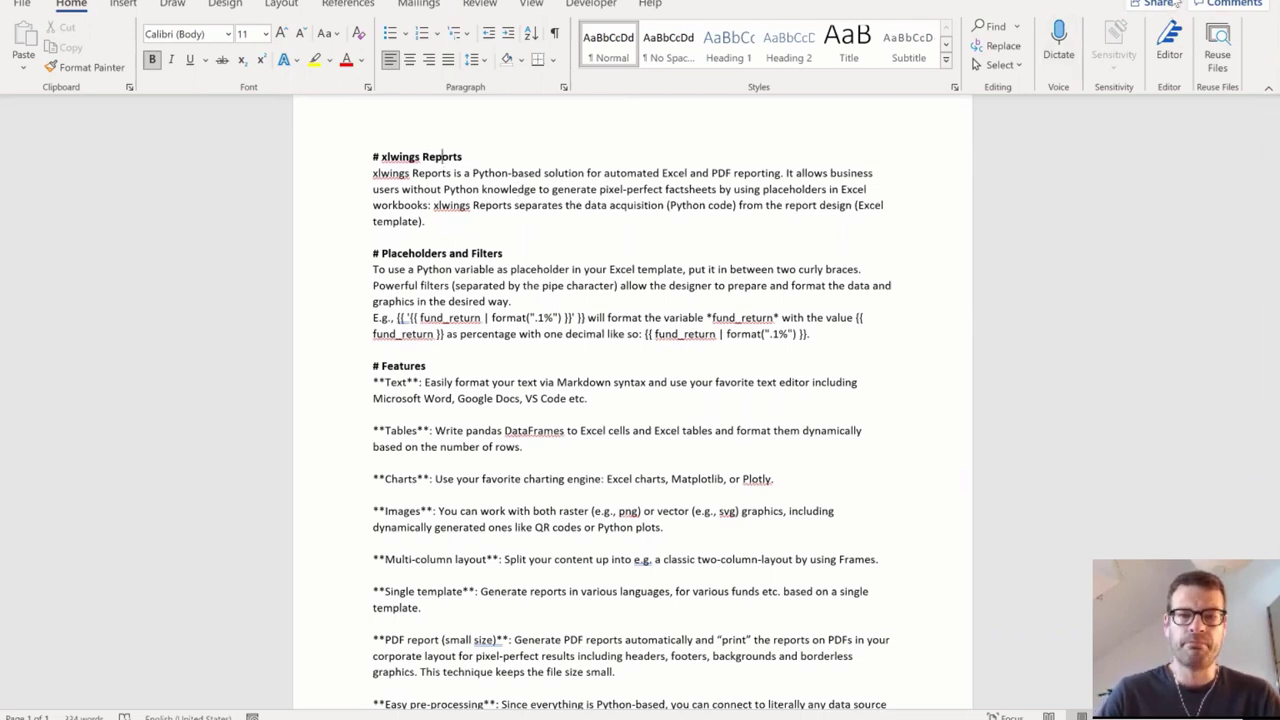
Switch back to File Explorer and browse to data > funds > Fund A to view its CSV source files.
key("alt+Tab")
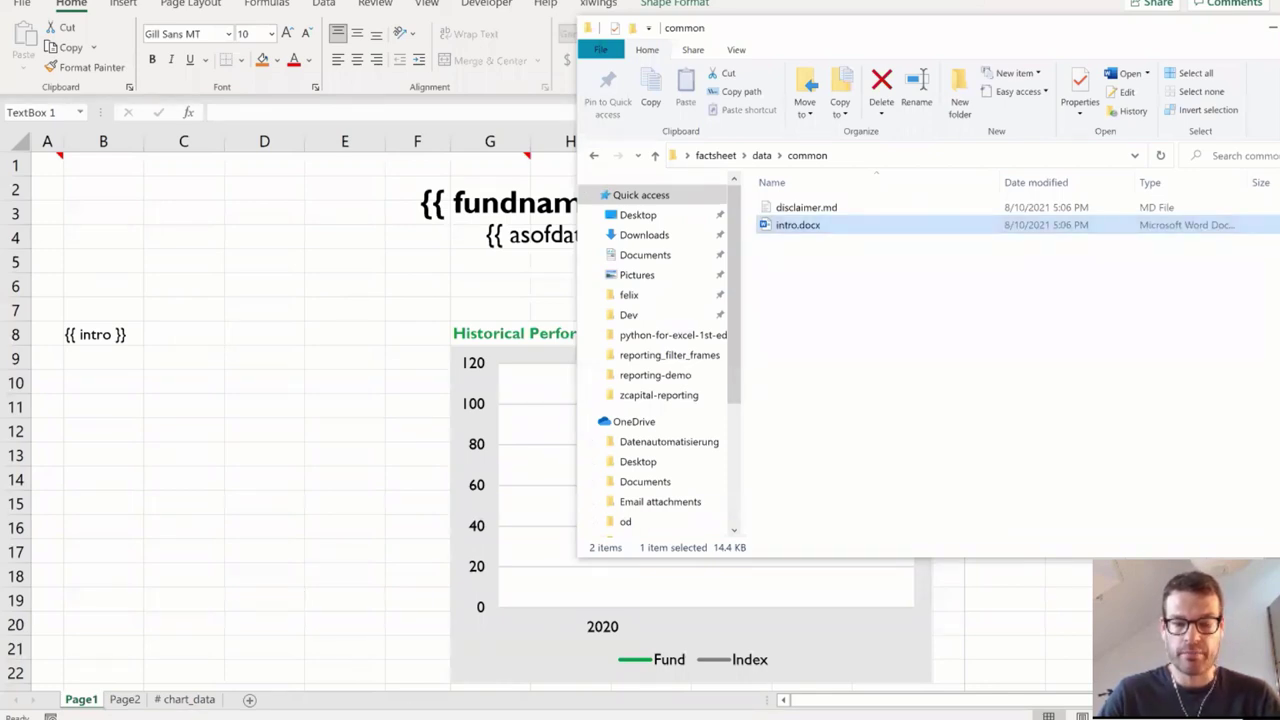
left_click(480, 651)
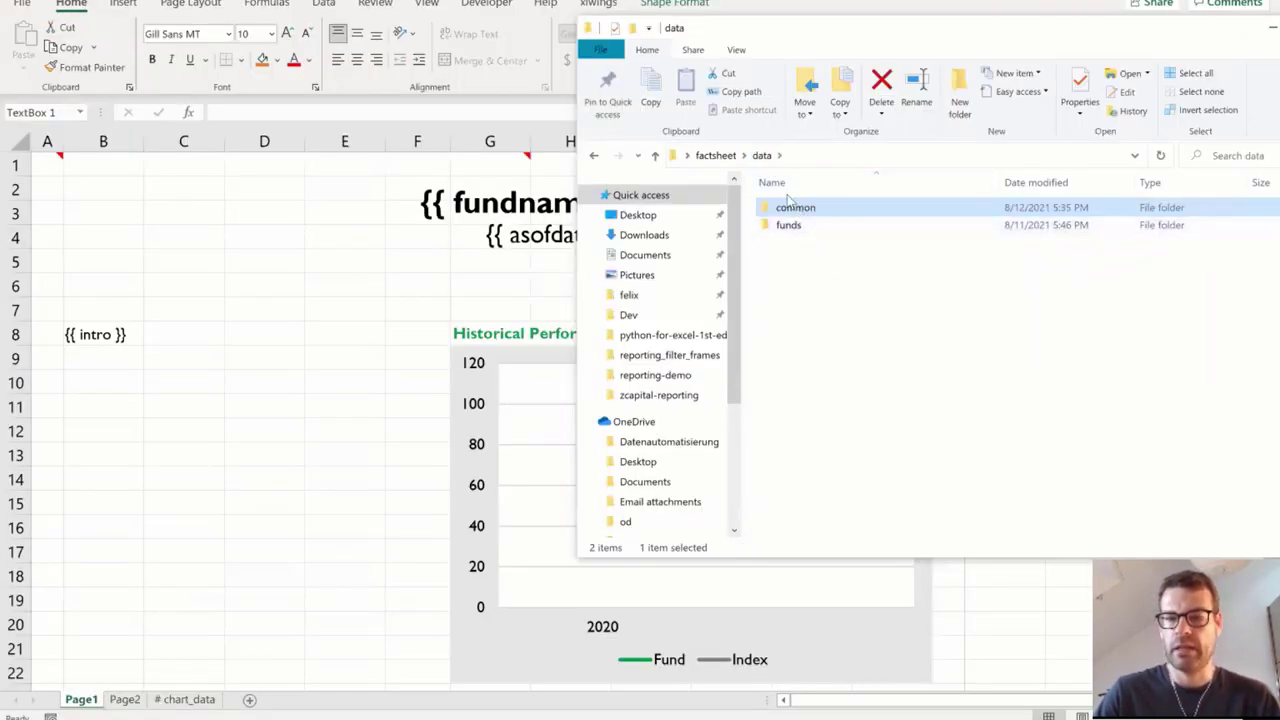
double_click(800, 226)
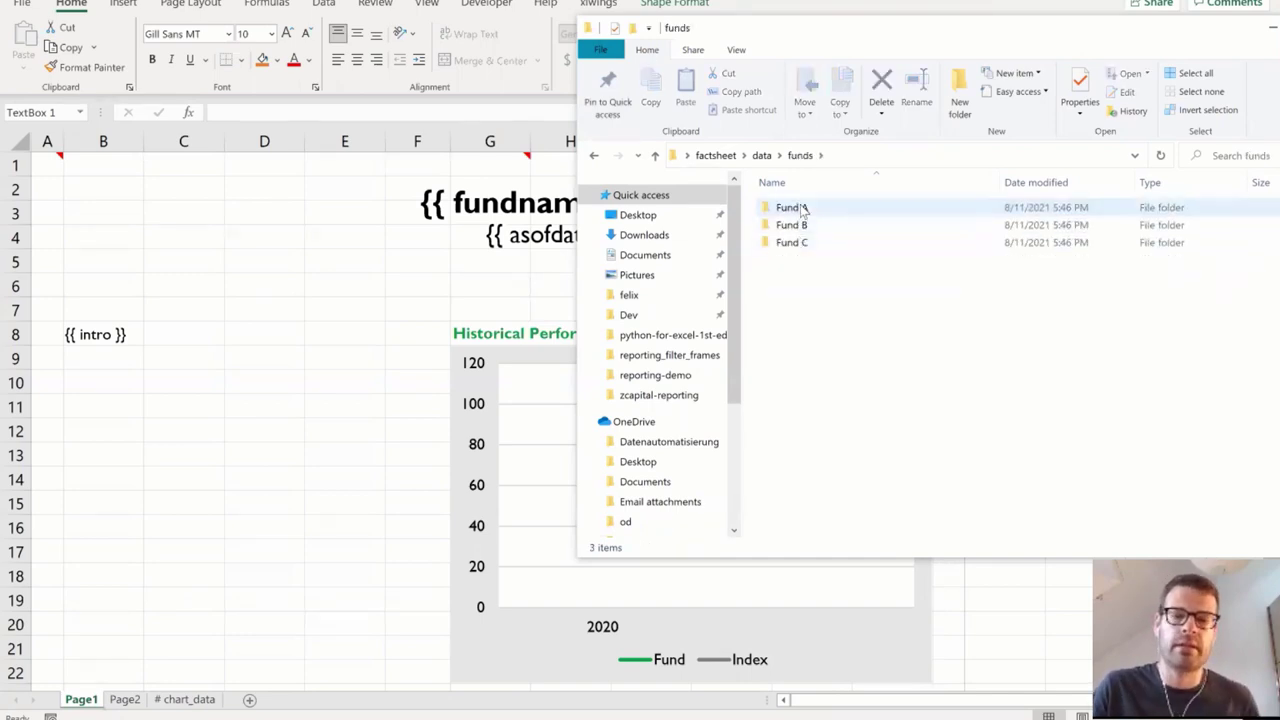
double_click(801, 208)
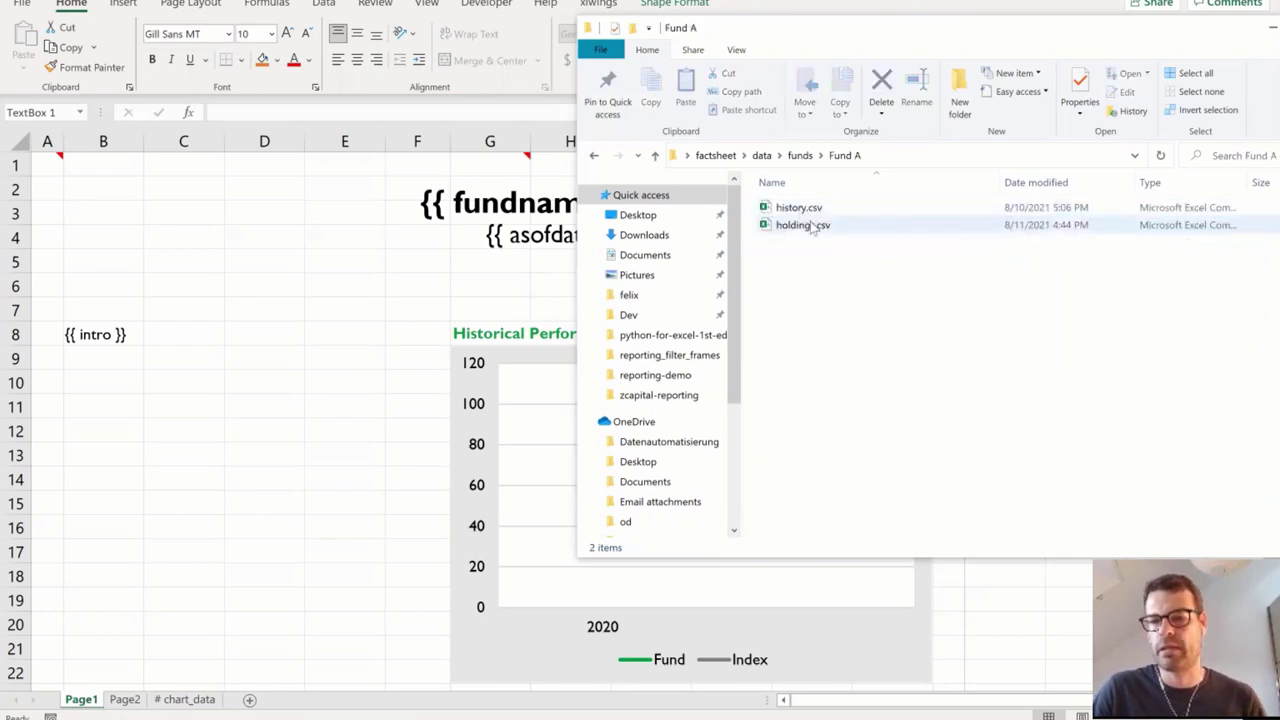
Go back up to the factsheet folder and open demo.py.
left_click(800, 155)
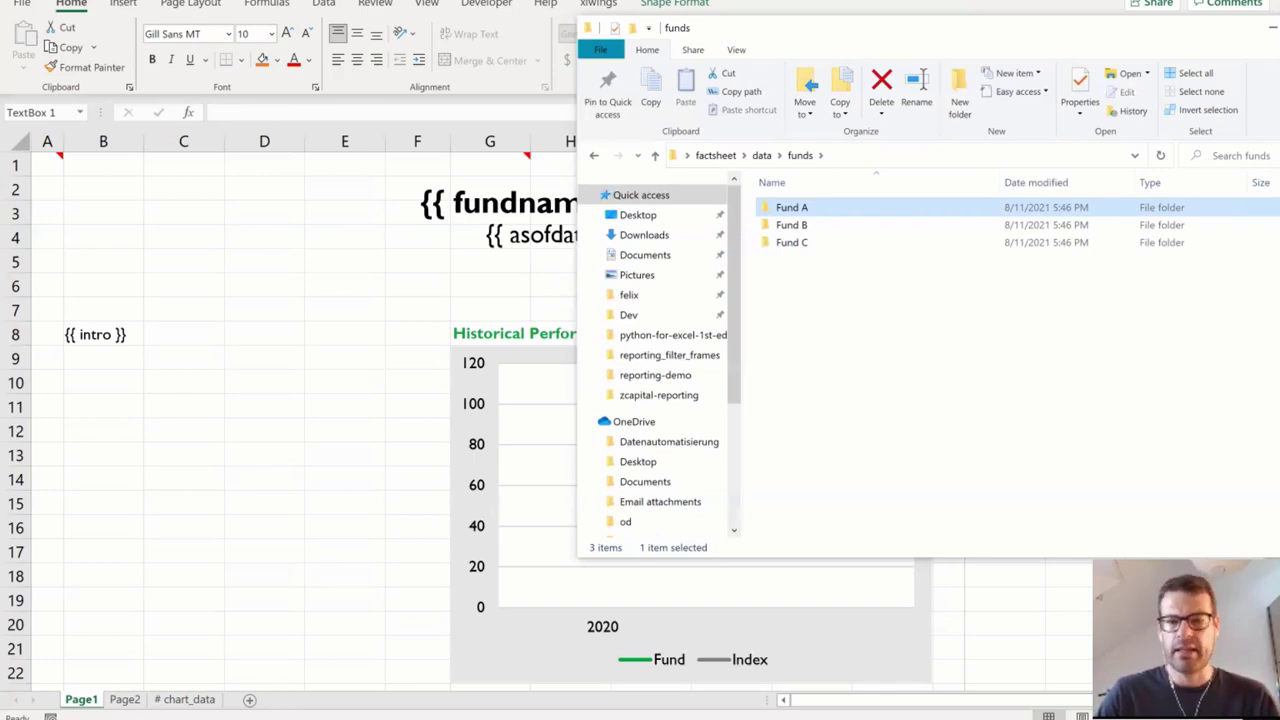
left_click(762, 155)
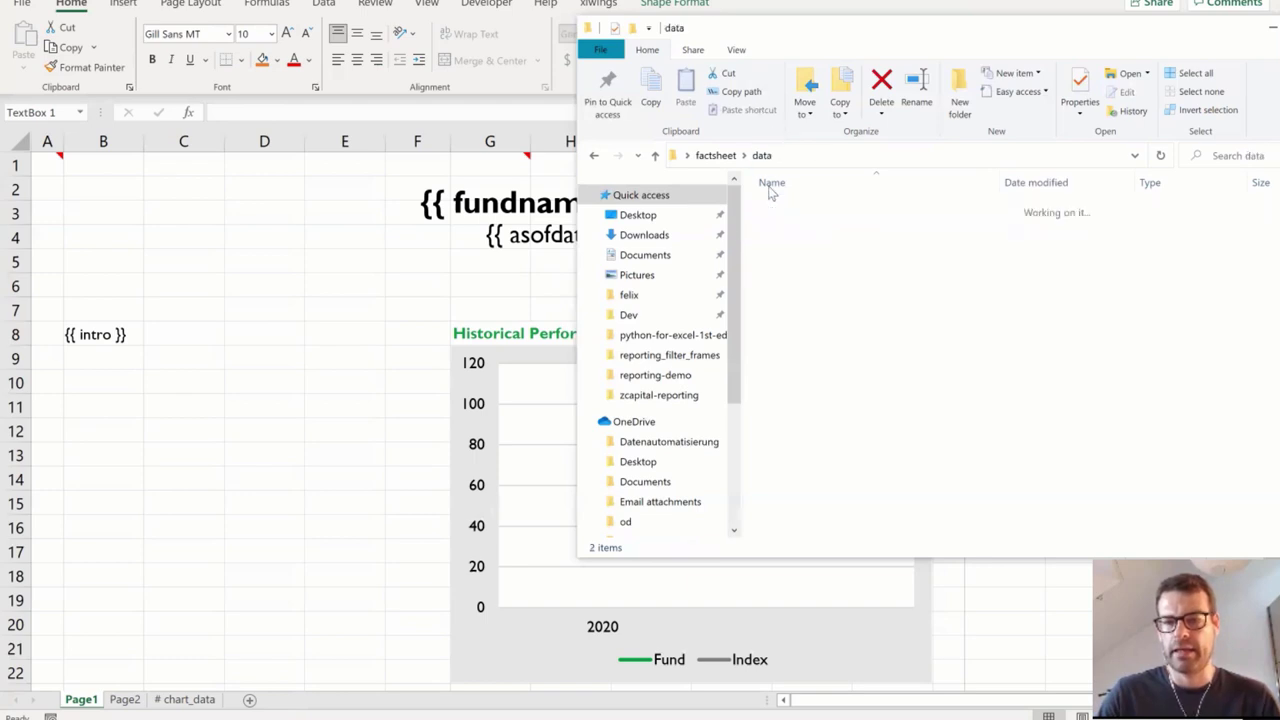
left_click(728, 156)
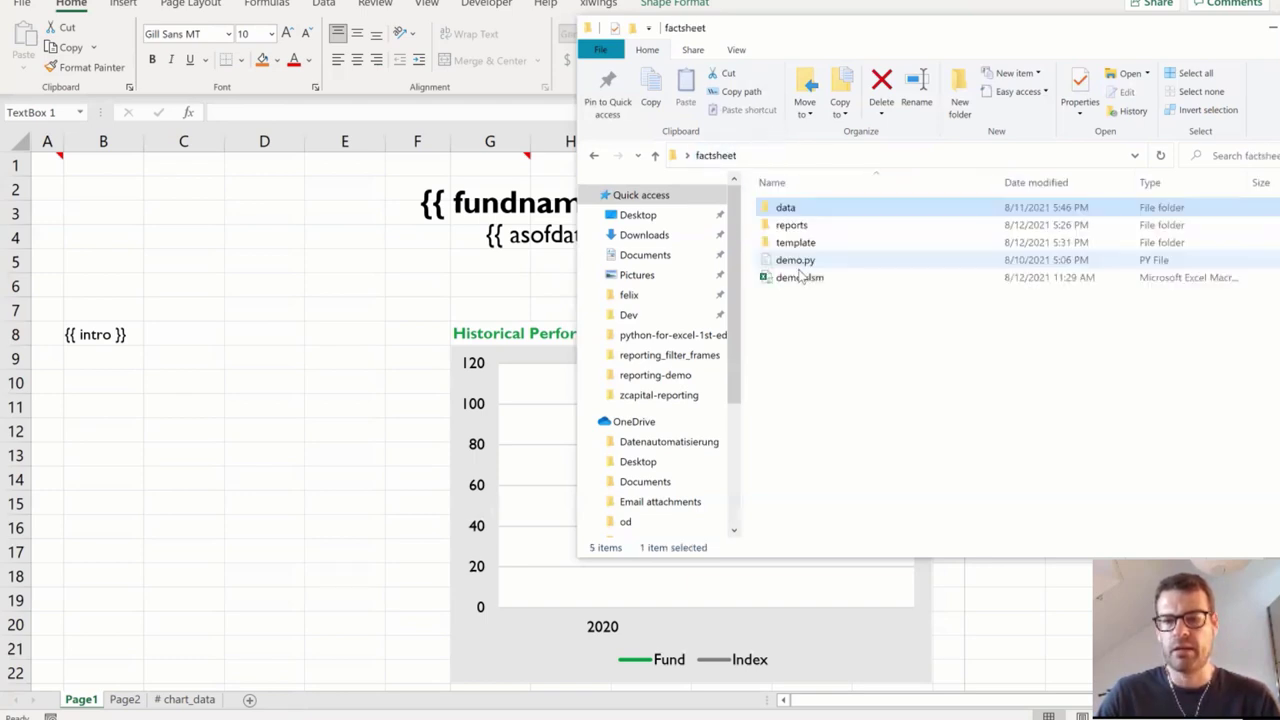
double_click(796, 261)
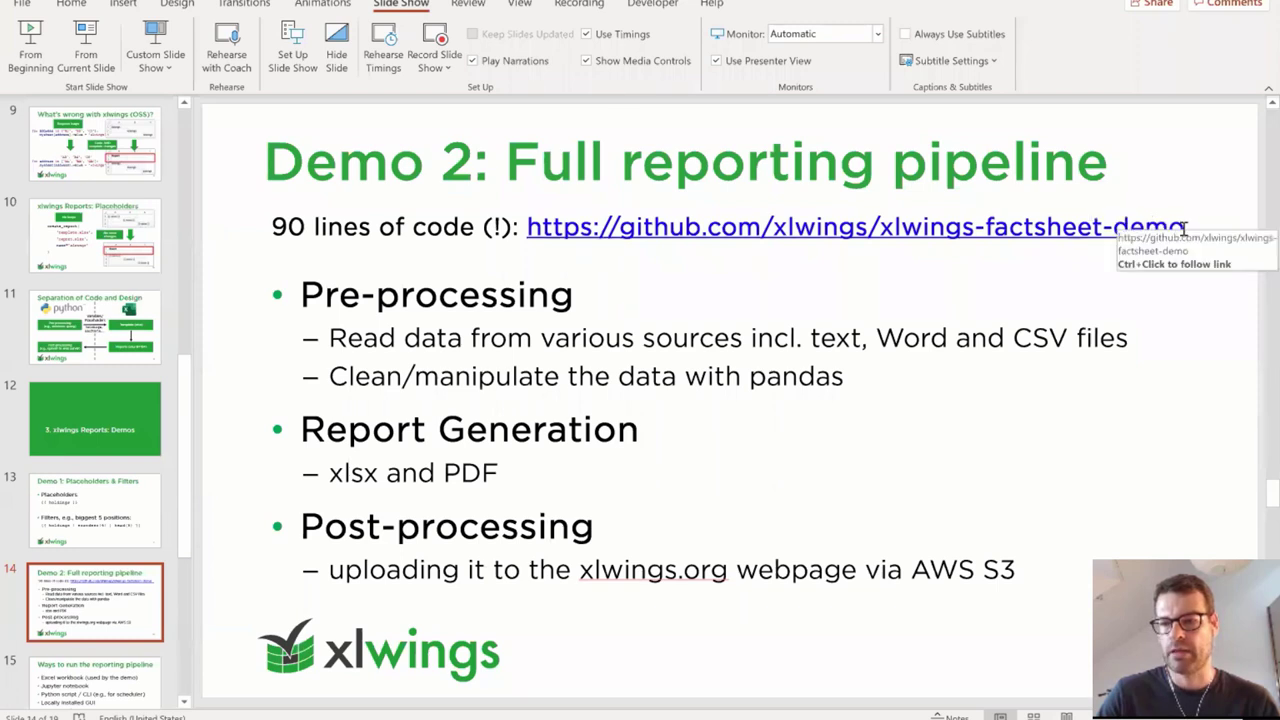
On PowerPoint's "Demo 2: Full reporting pipeline" slide, highlight the xlwings-factsheet-demo GitHub link, then place the cursor after "Pre-processing".
left_click_drag(1185, 228, 568, 225)
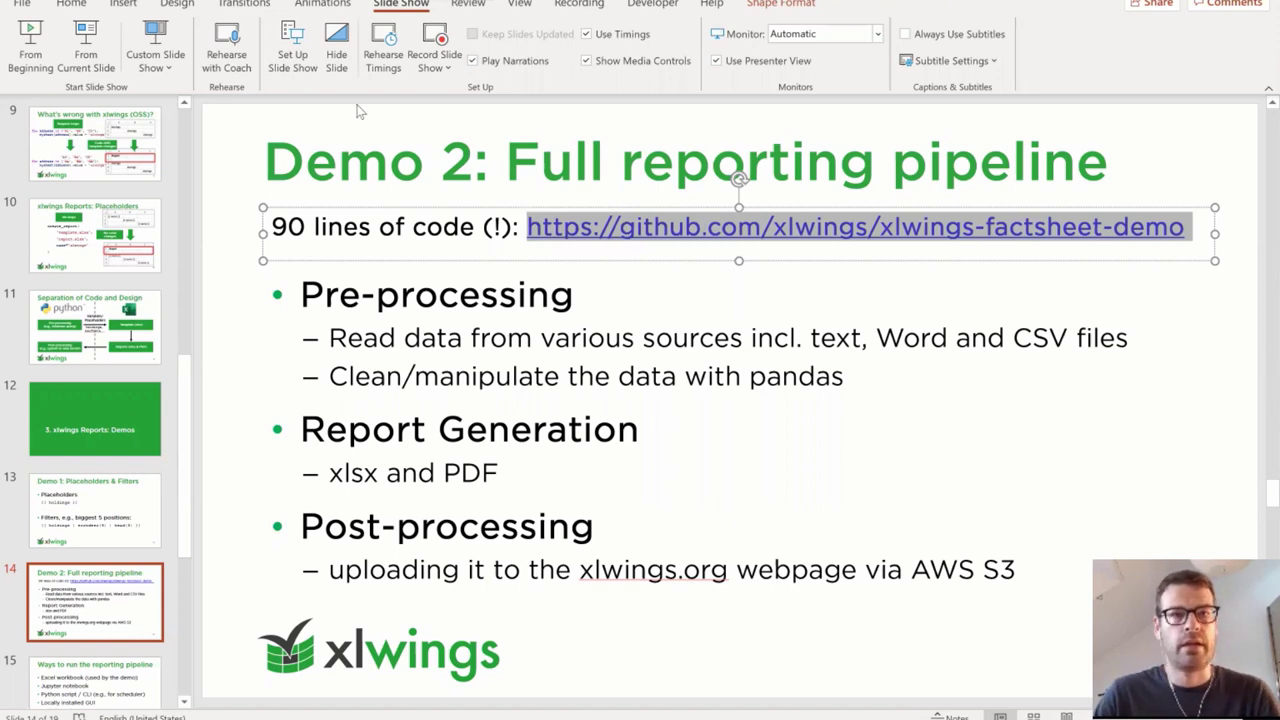
left_click(684, 298)
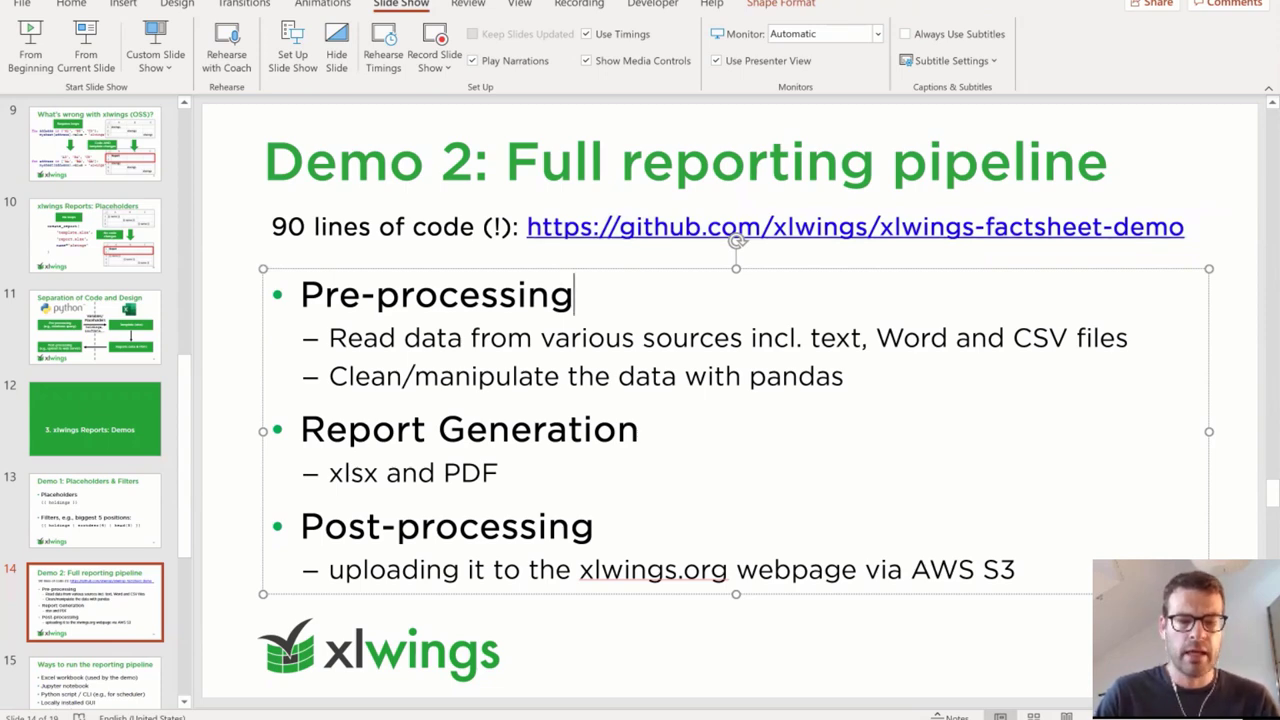
Switch to demo.py in Visual Studio Code and point out the preprocess, create_xlsx_and_pdf_reports and postprocess calls in main().
key("alt+Tab")
left_click(314, 296)
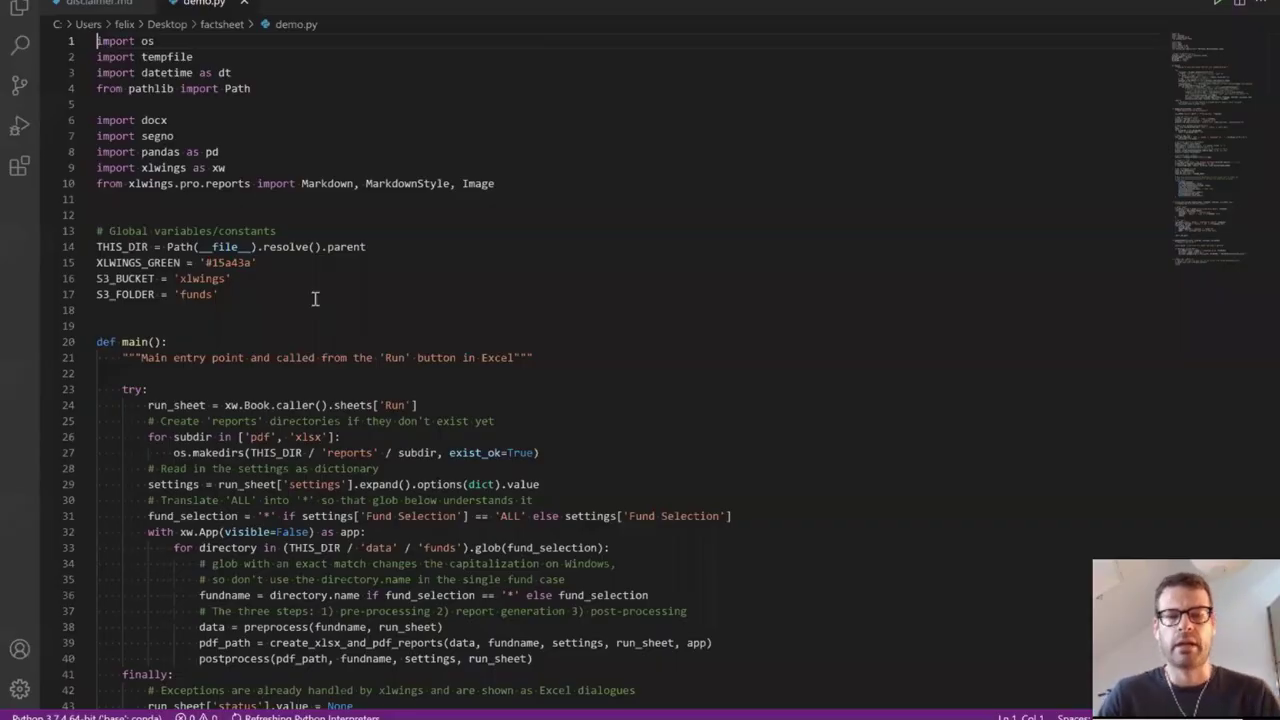
scroll(306, 309, "down", 3)
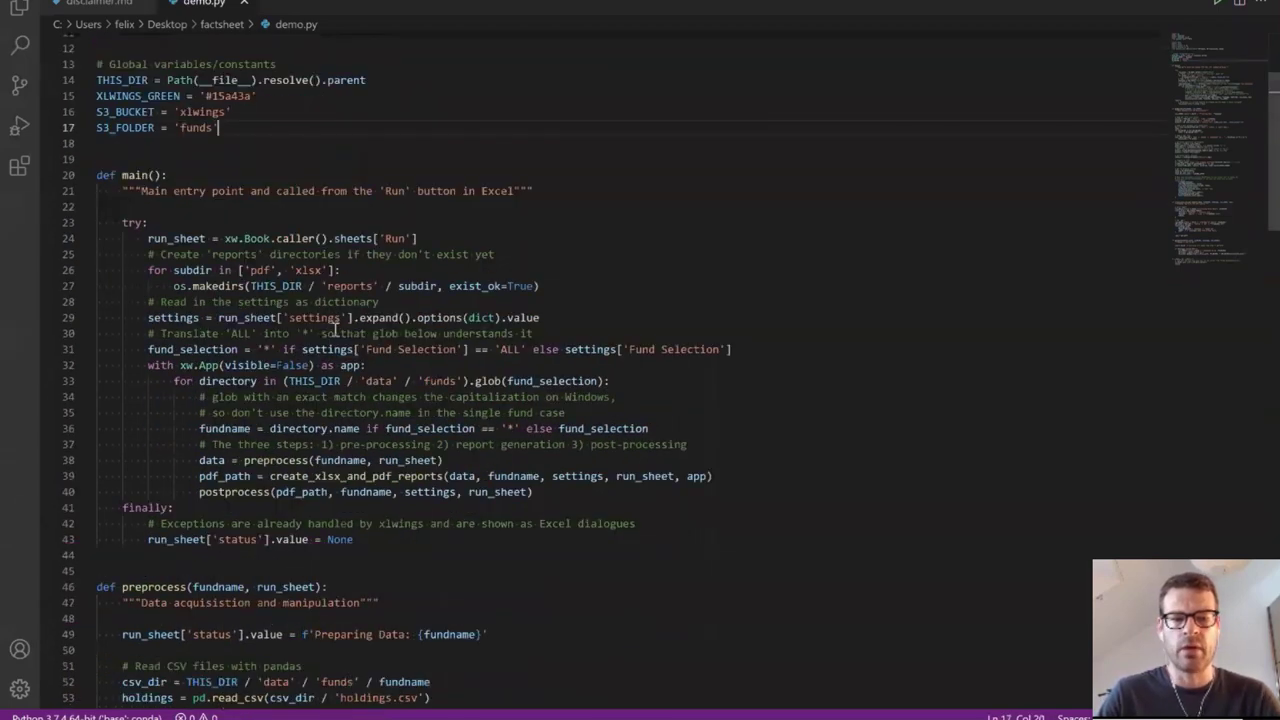
left_click_drag(559, 495, 95, 462)
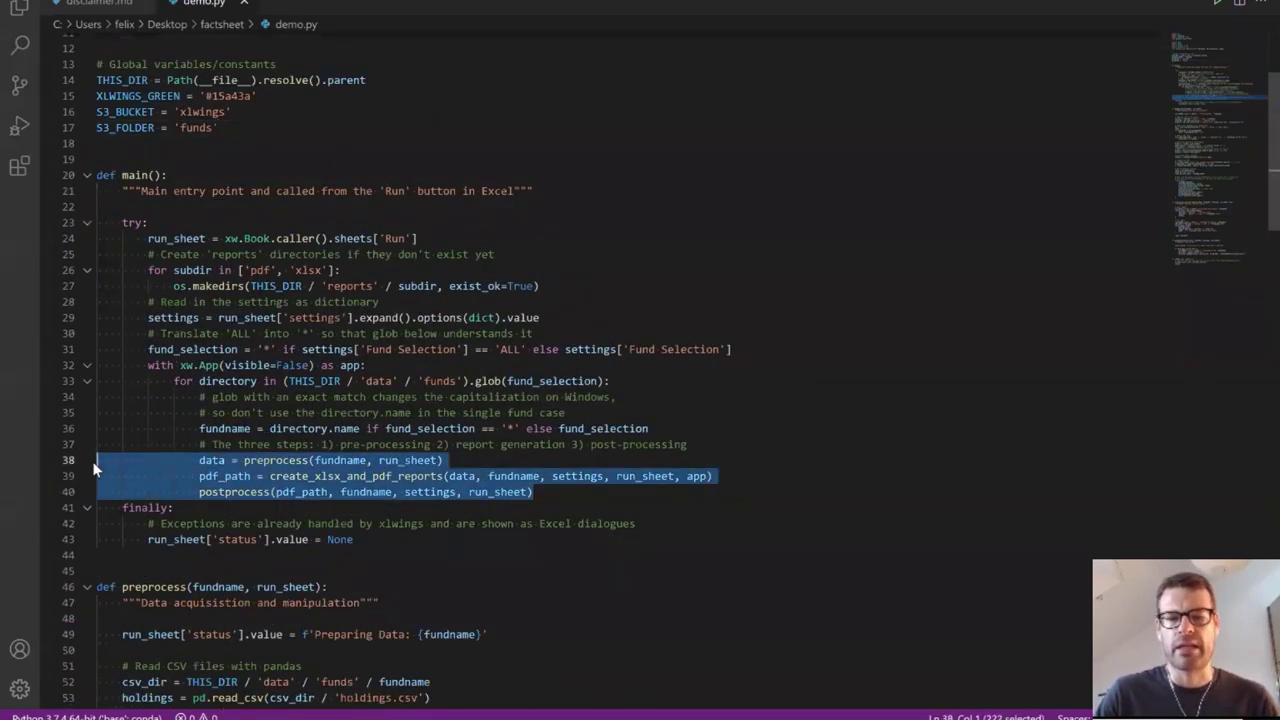
left_click(283, 462)
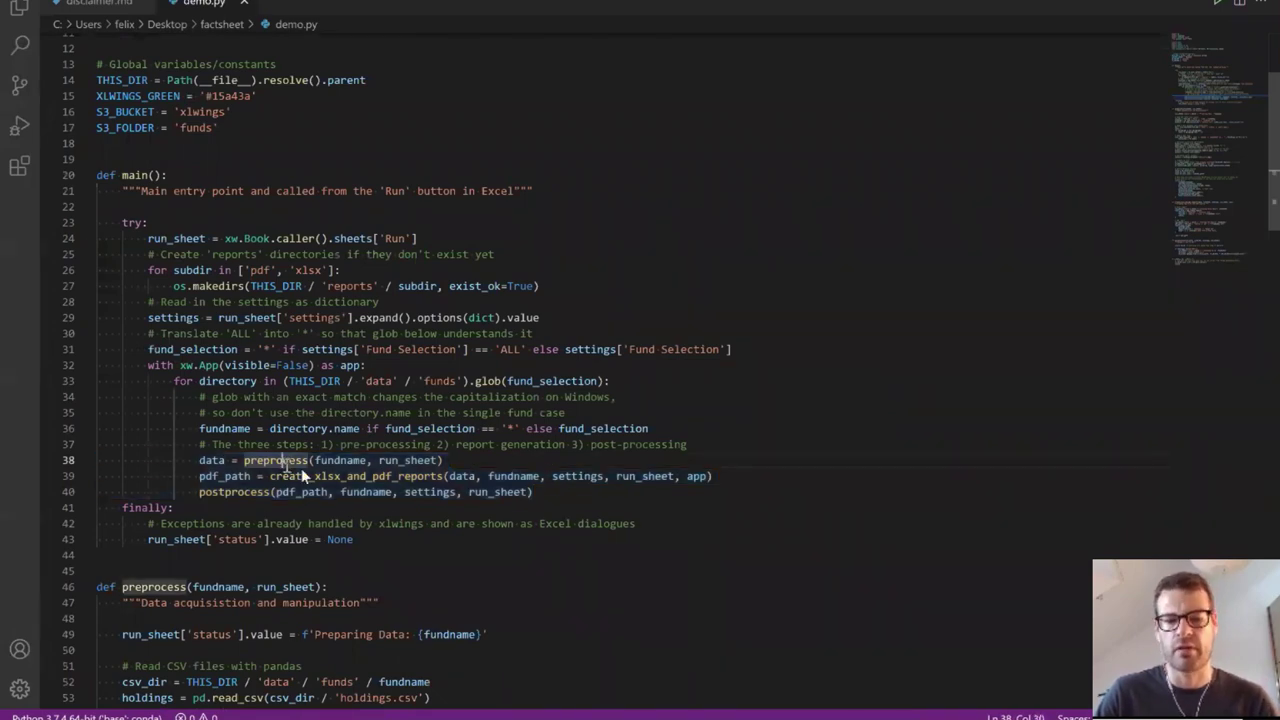
left_click(334, 477)
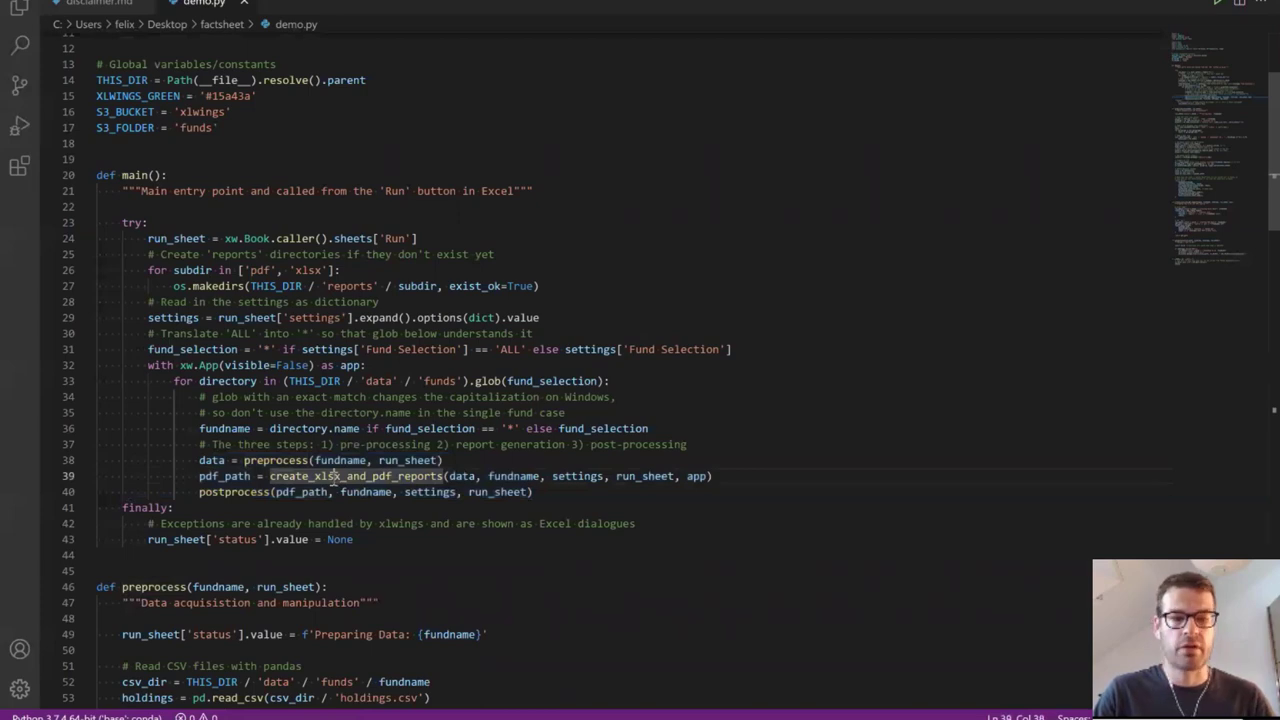
left_click(266, 493)
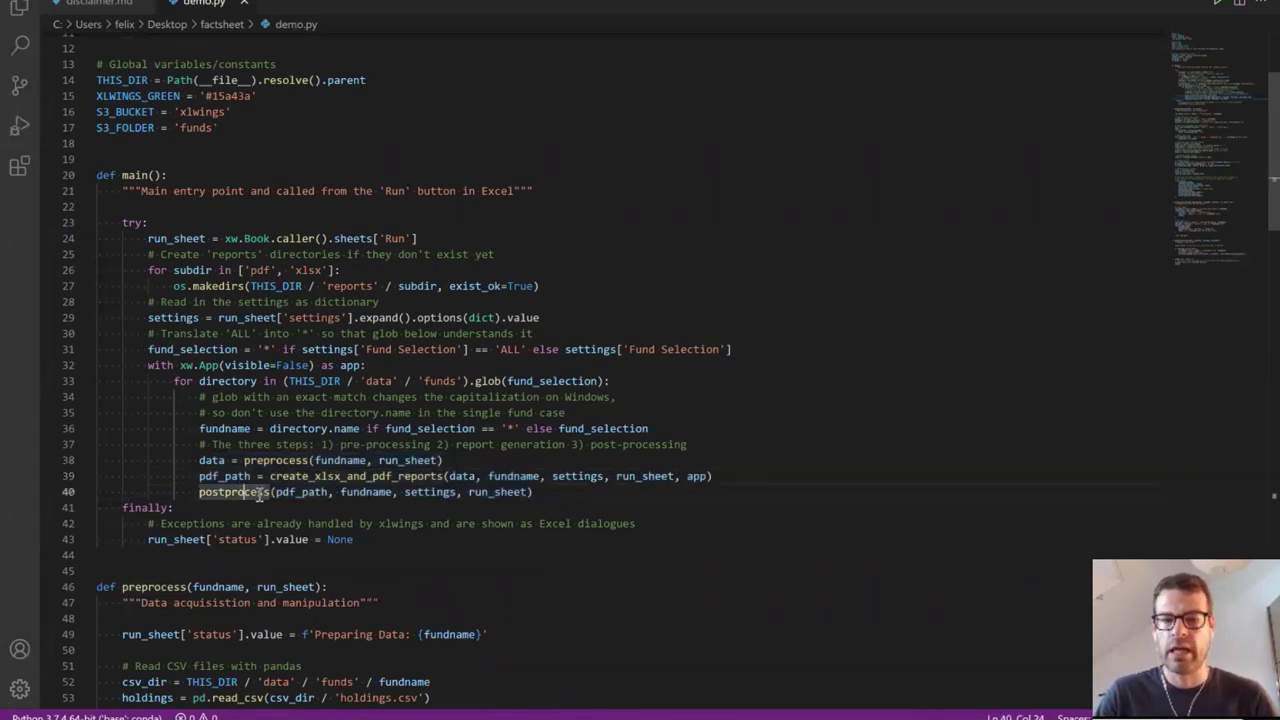
In the preprocess function, highlight in turn the code that reads the CSV files, the intro.docx Word document and the disclaimer.md text file.
scroll(289, 450, "down", 5)
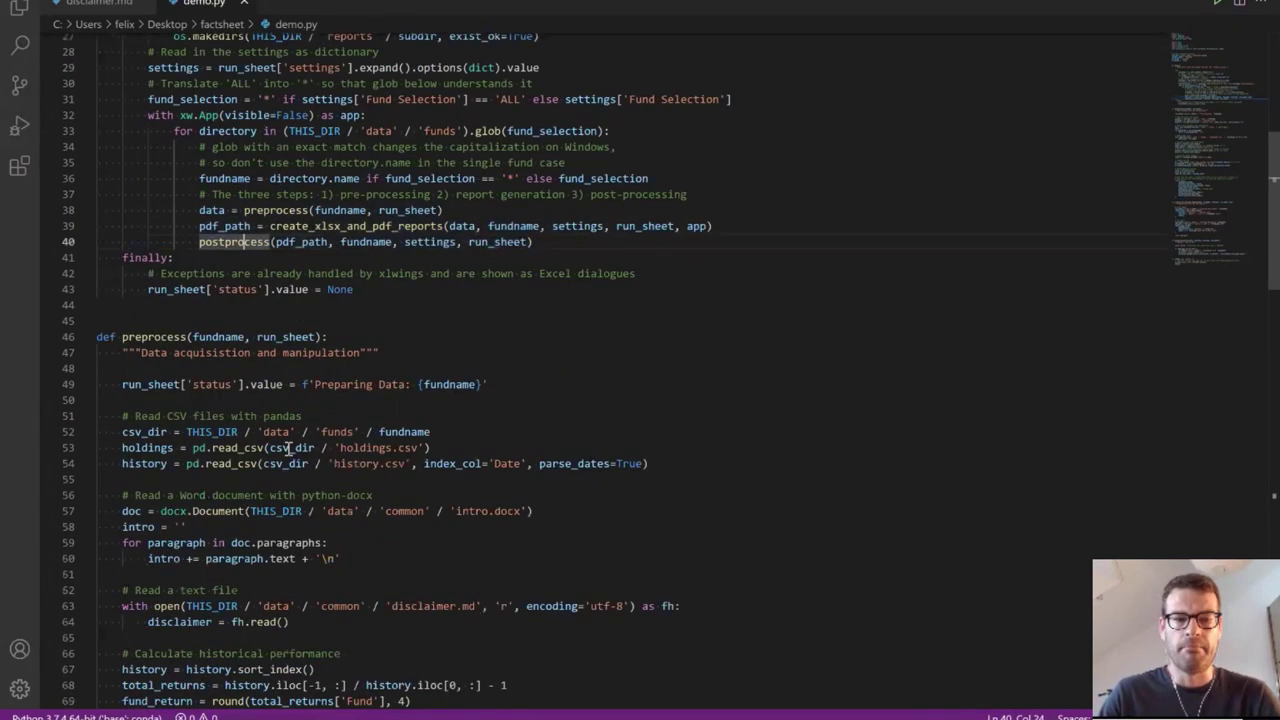
scroll(289, 450, "down", 5)
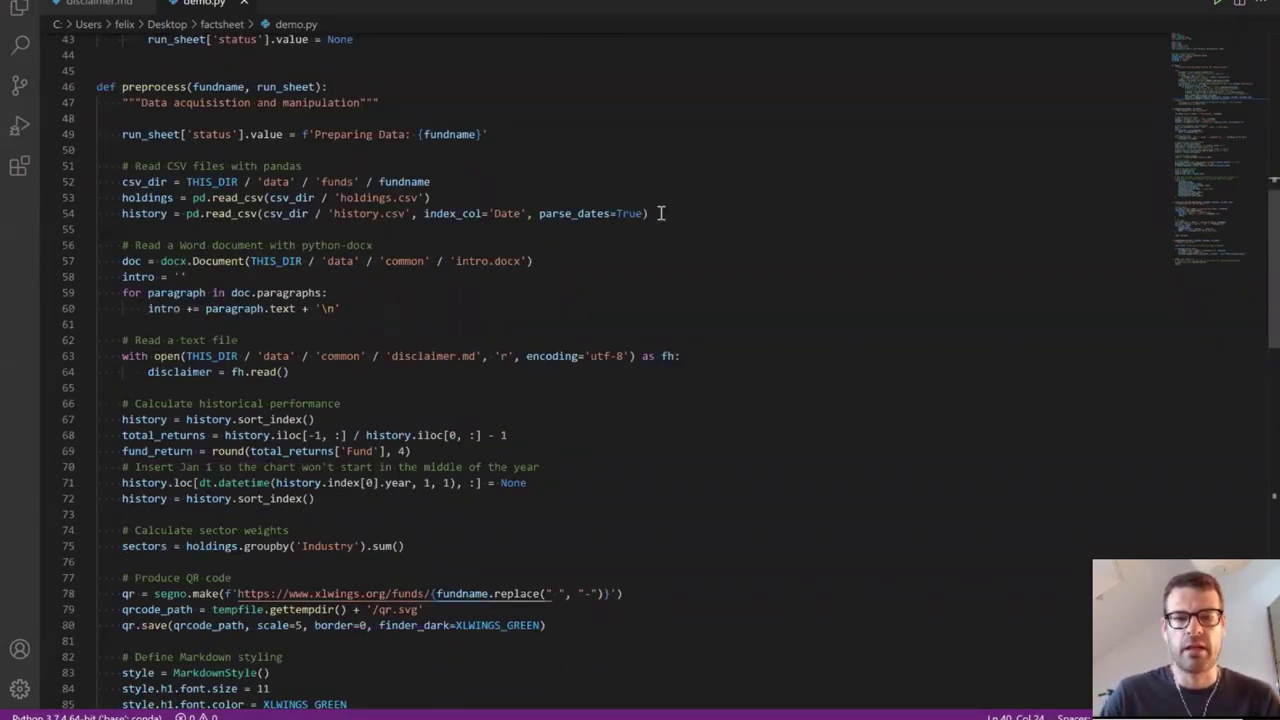
left_click_drag(715, 215, 57, 196)
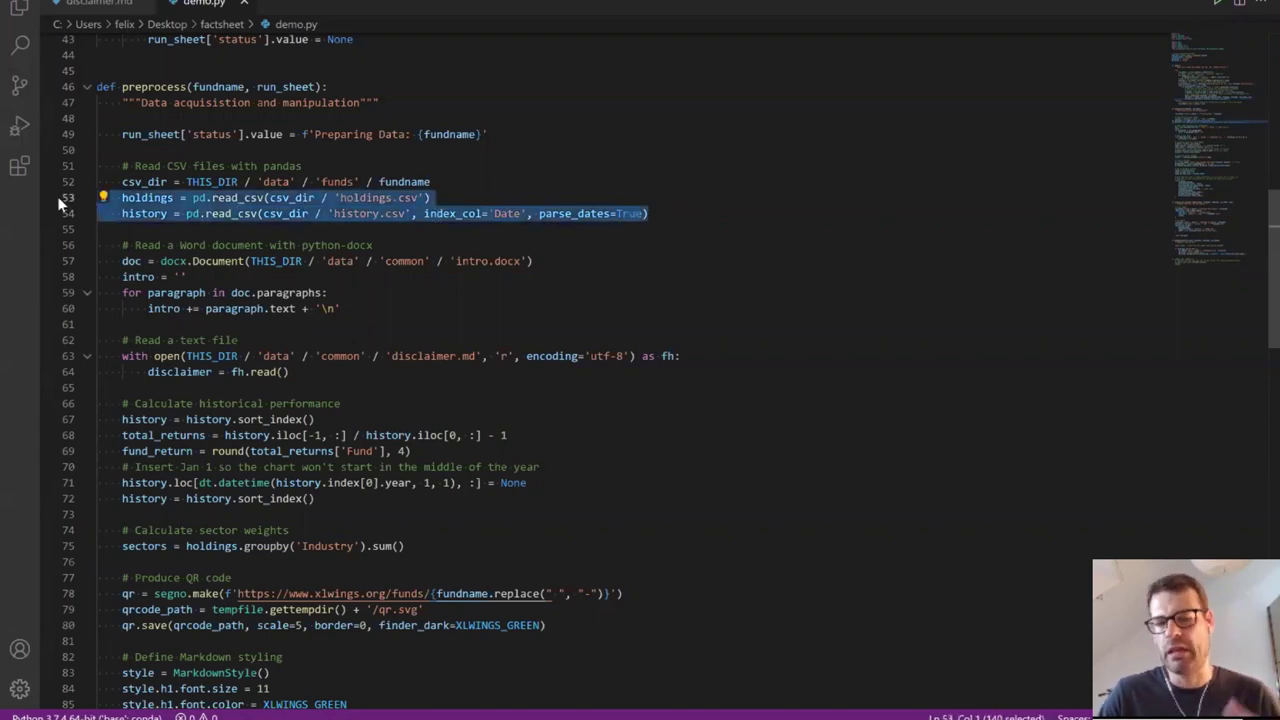
key("F9")
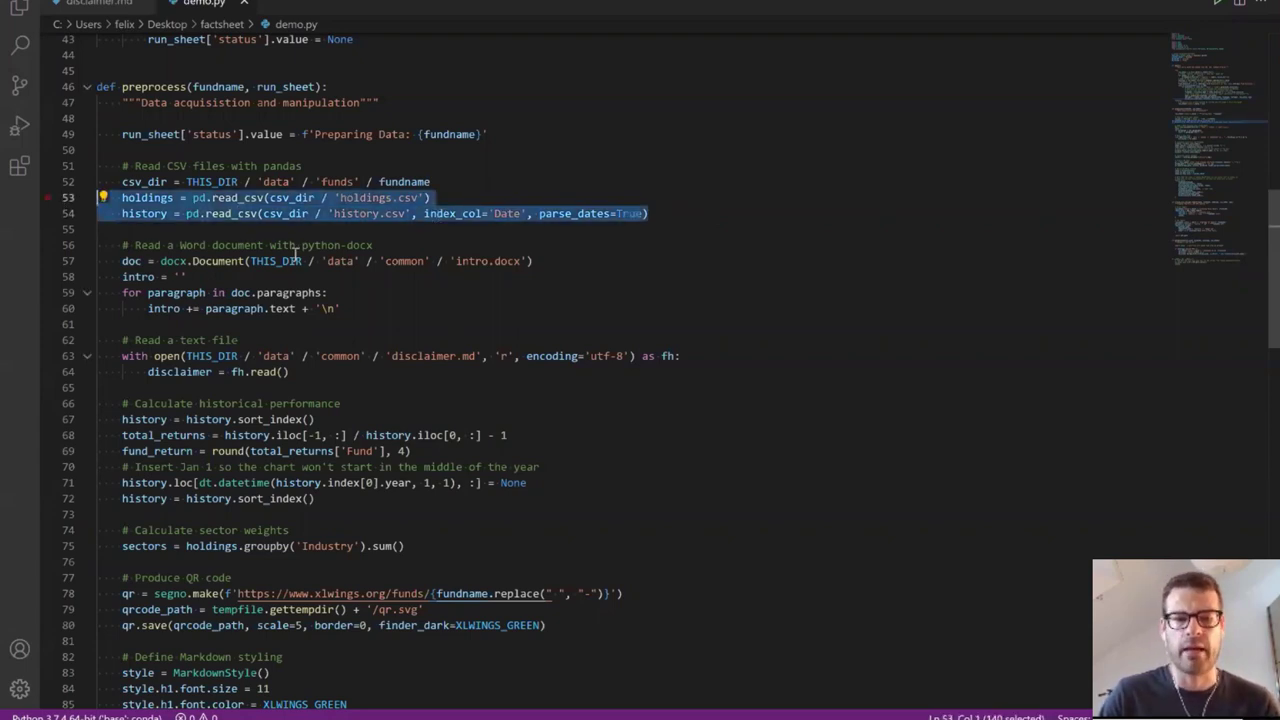
left_click_drag(374, 323, 17, 256)
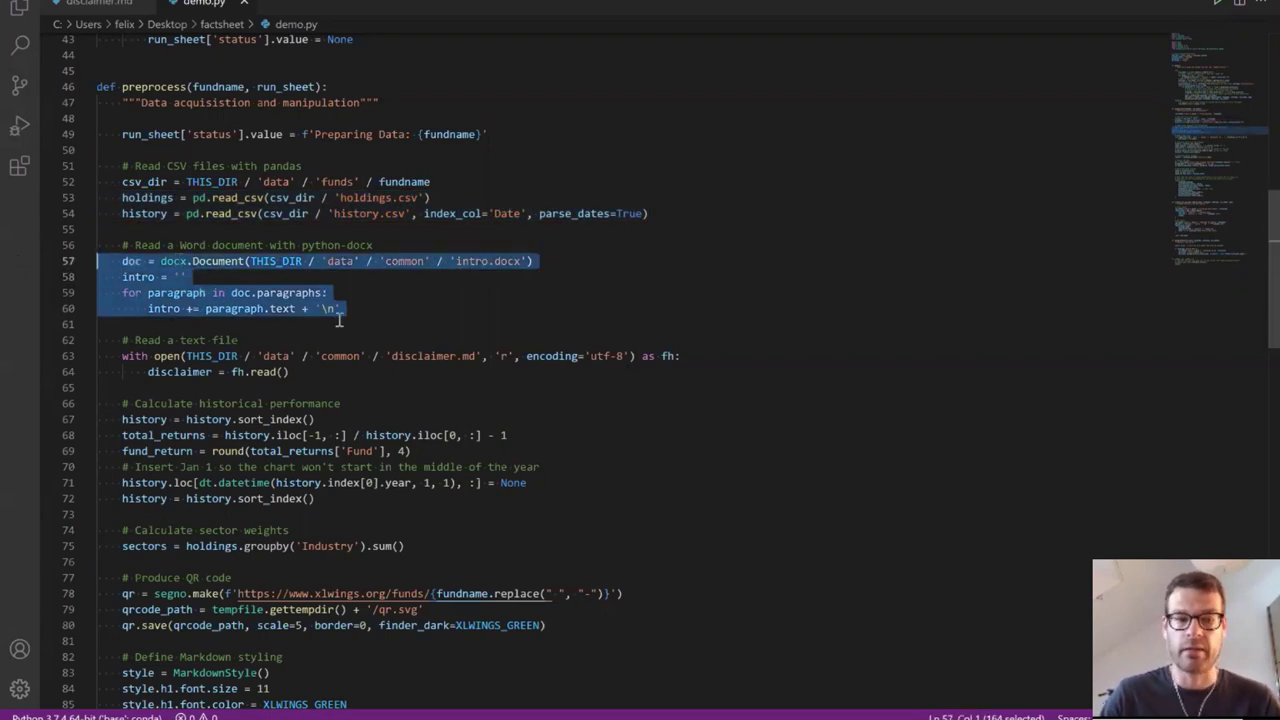
left_click_drag(611, 392, 82, 358)
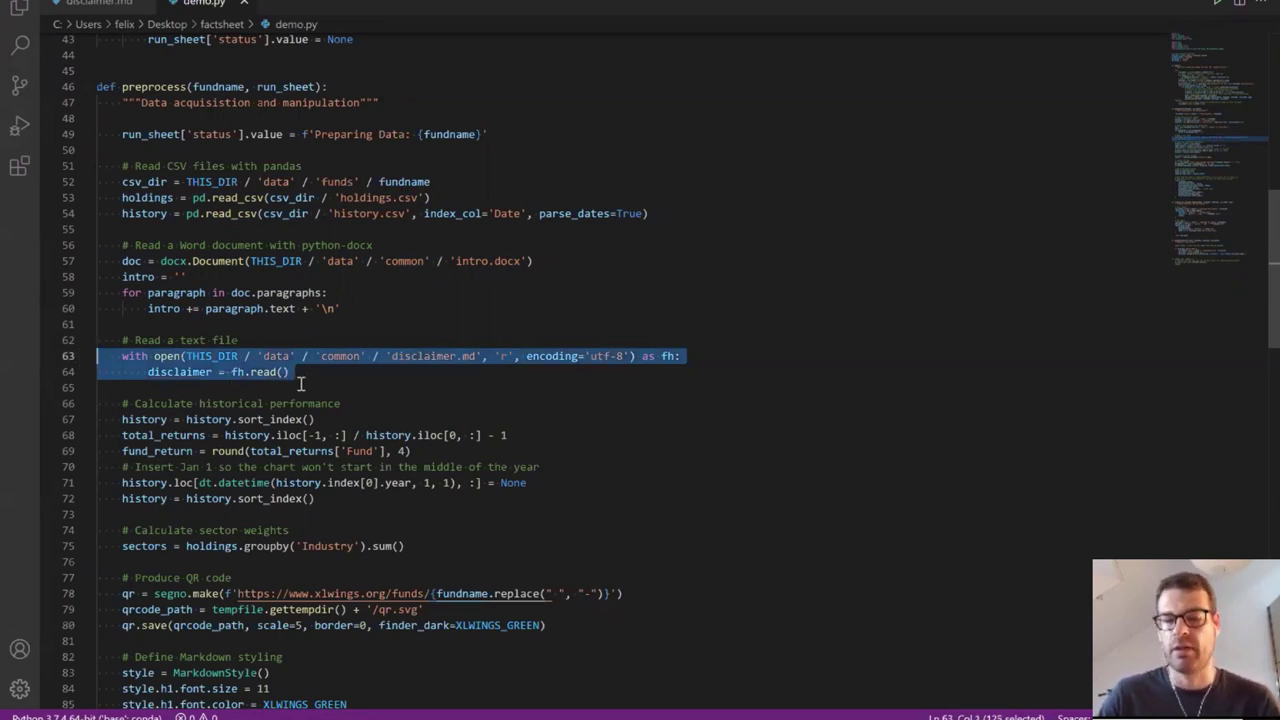
Highlight the historical performance calculation and the QR code block in the preprocess function.
scroll(295, 383, "down", 2)
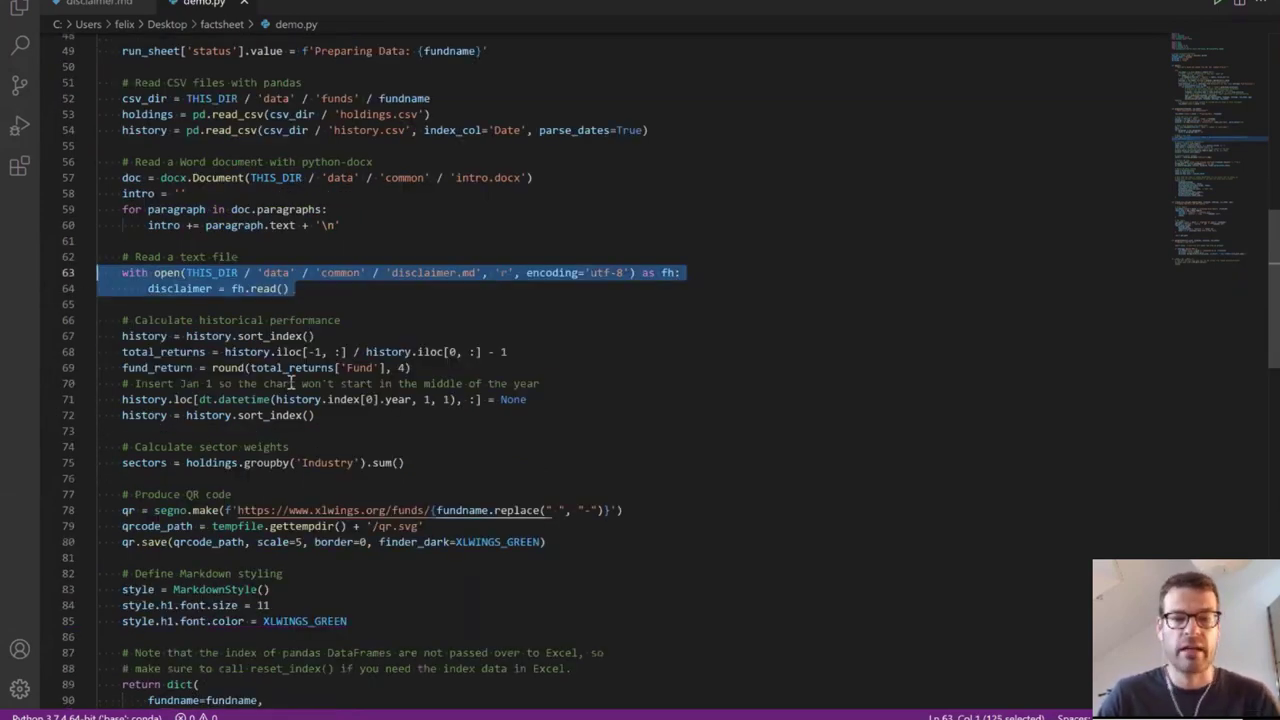
scroll(315, 390, "down", 2)
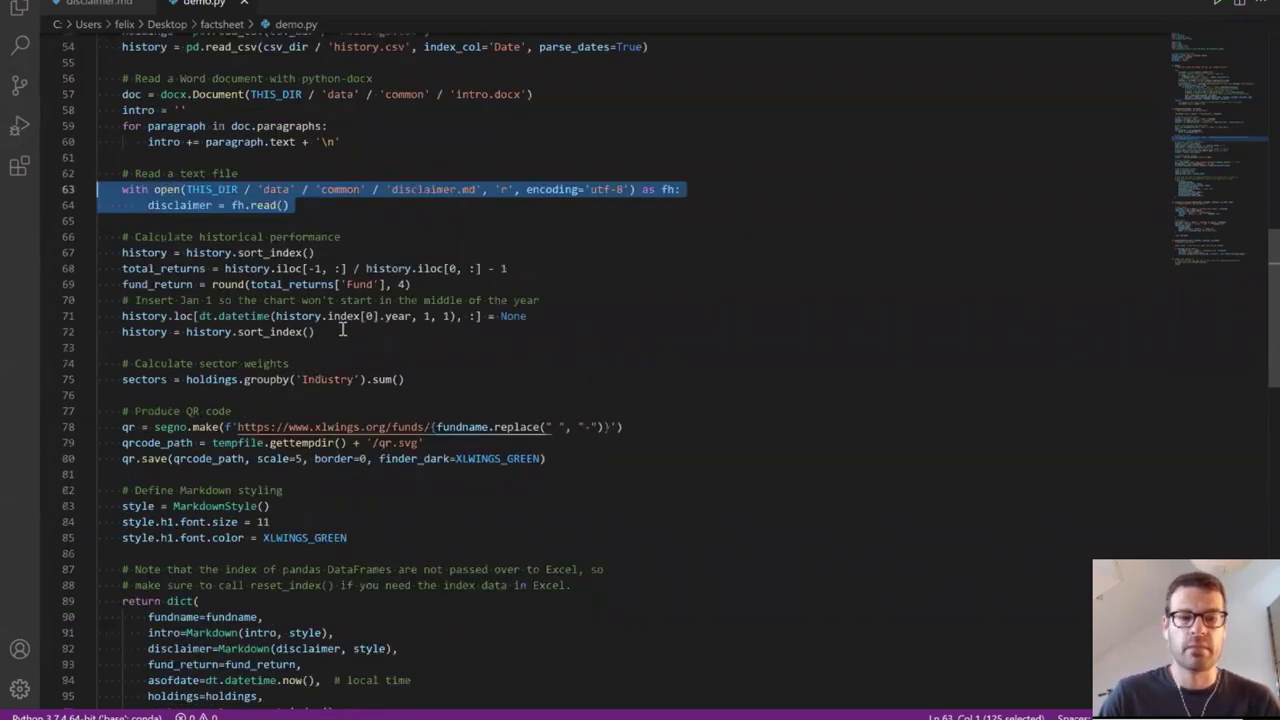
left_click_drag(345, 331, 72, 252)
scroll(310, 368, "down", 2)
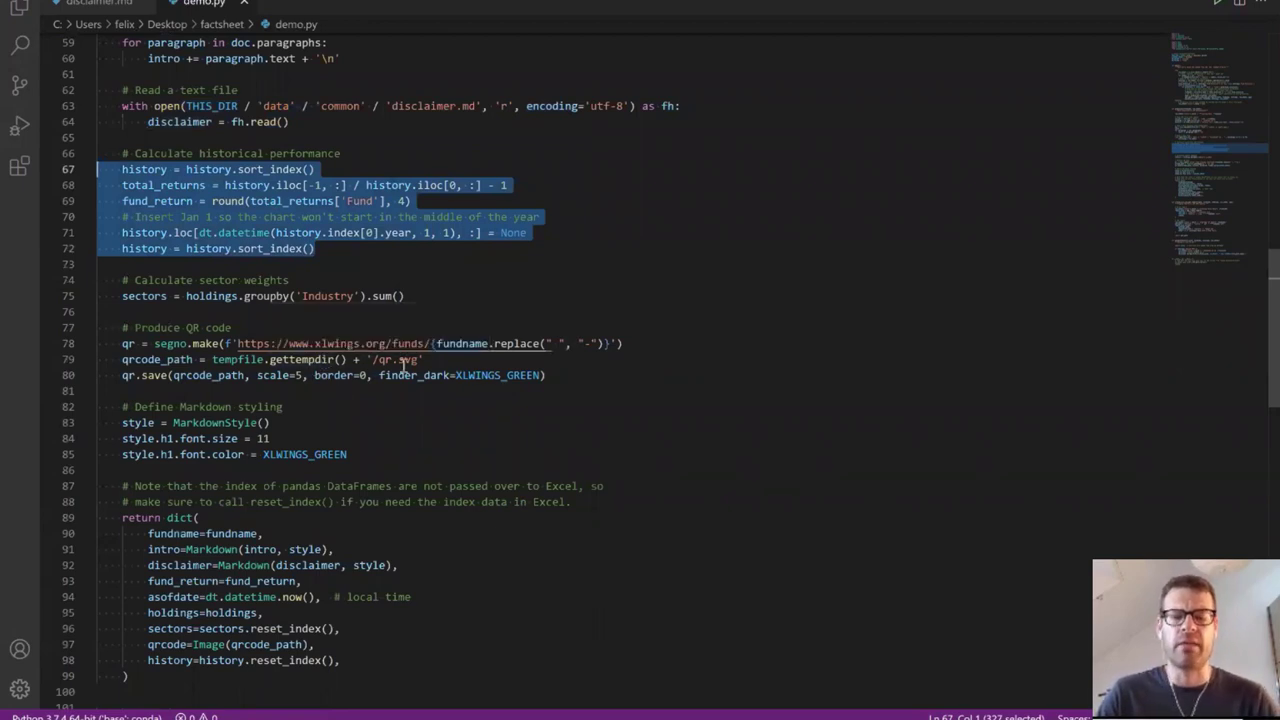
scroll(404, 368, "down", 2)
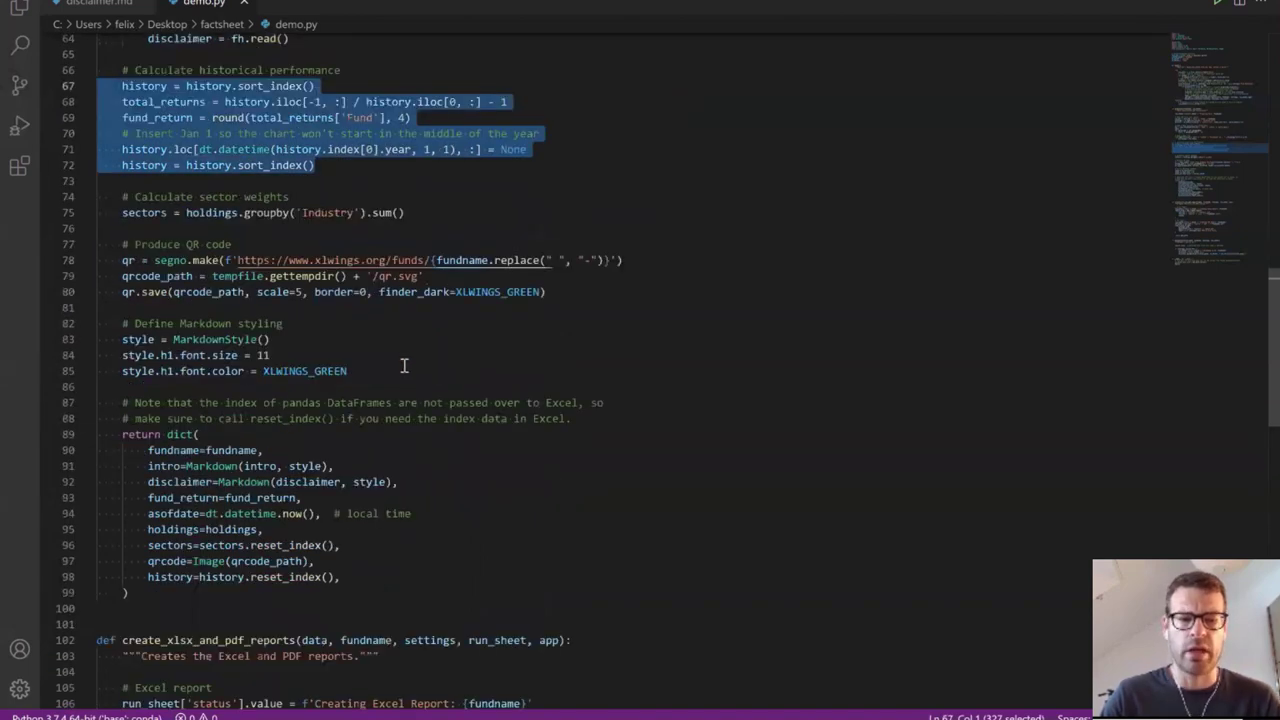
scroll(404, 368, "down", 2)
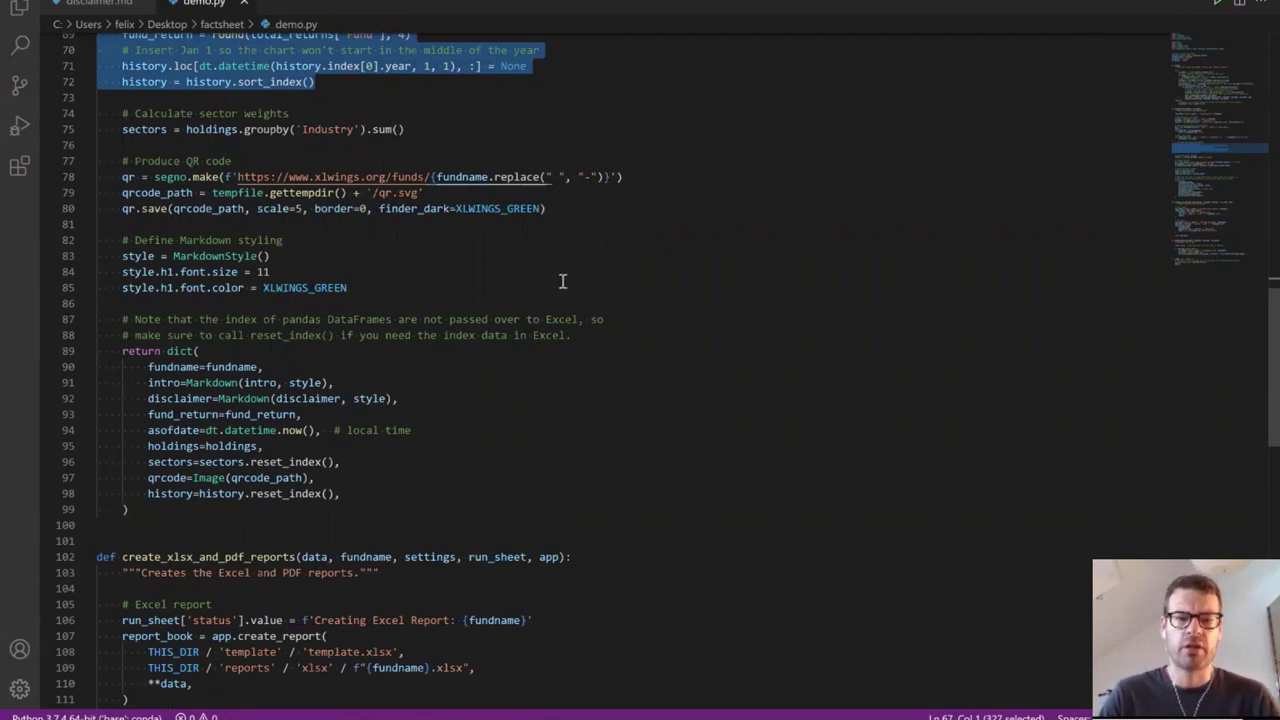
left_click_drag(548, 210, 88, 179)
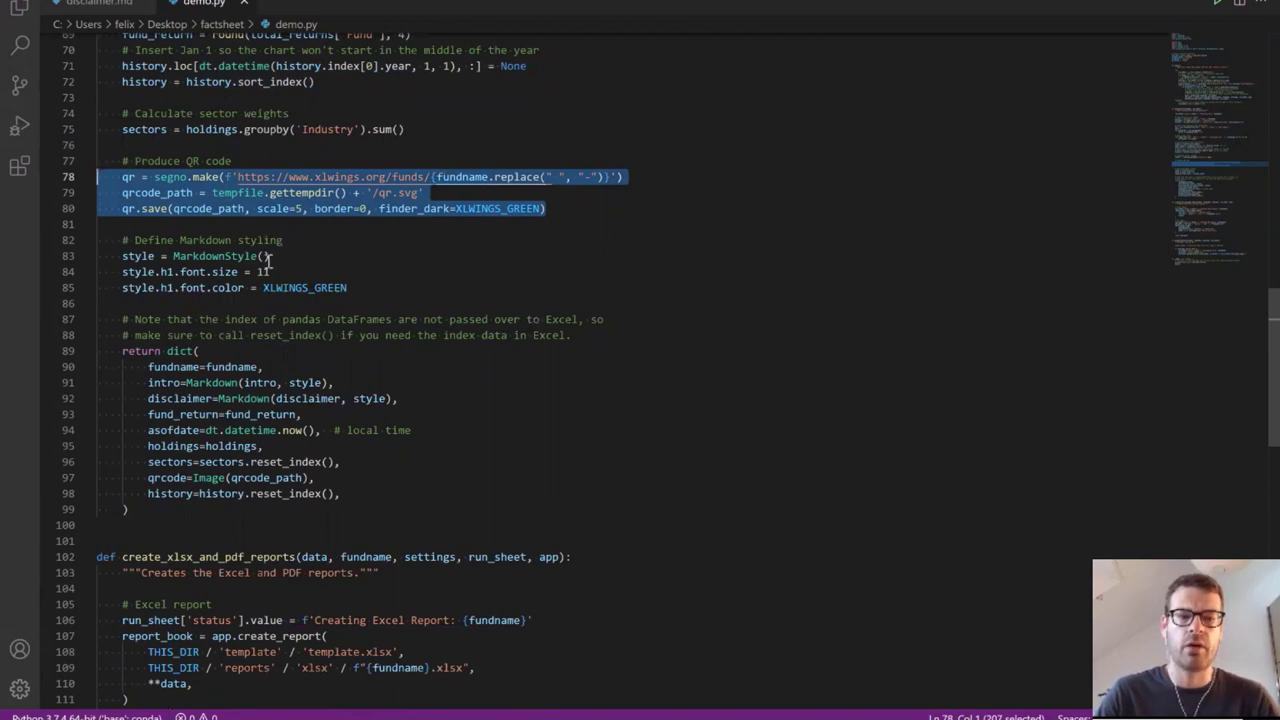
Highlight the entries of the dictionary returned by preprocess, from fundname to history.
scroll(420, 400, "down", 2)
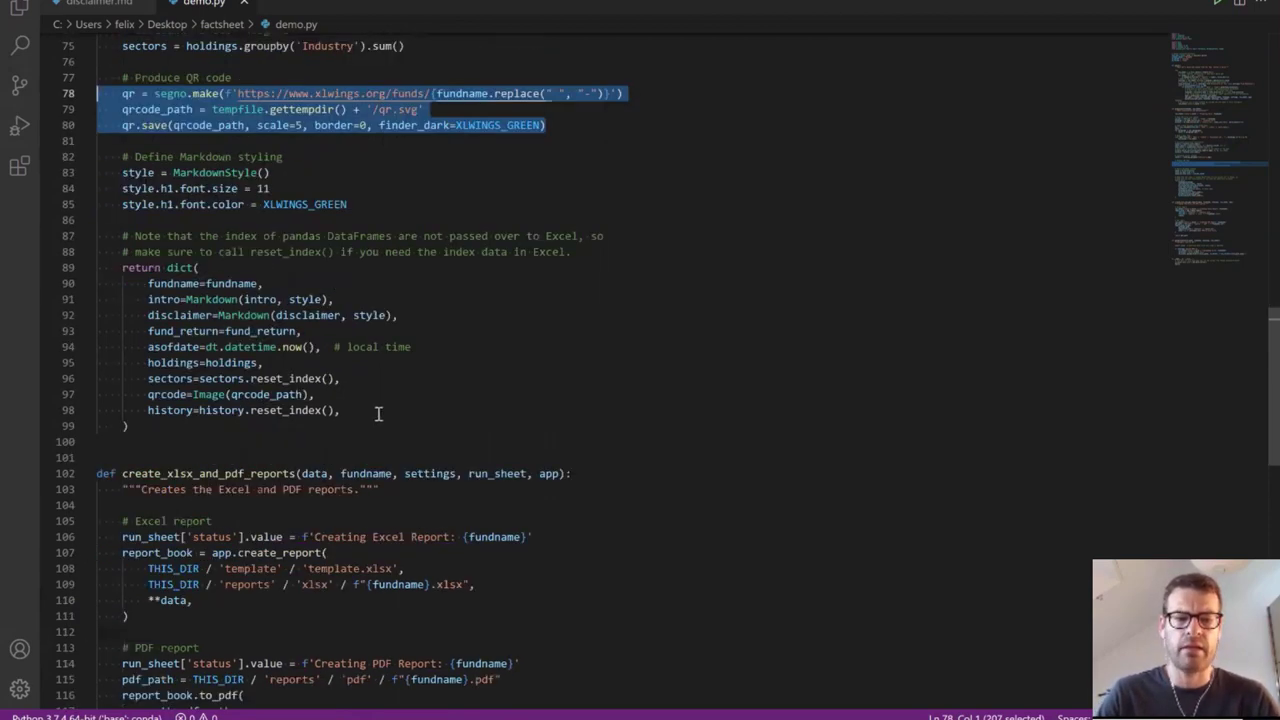
left_click_drag(388, 420, 172, 378)
left_click_drag(76, 314, 57, 288)
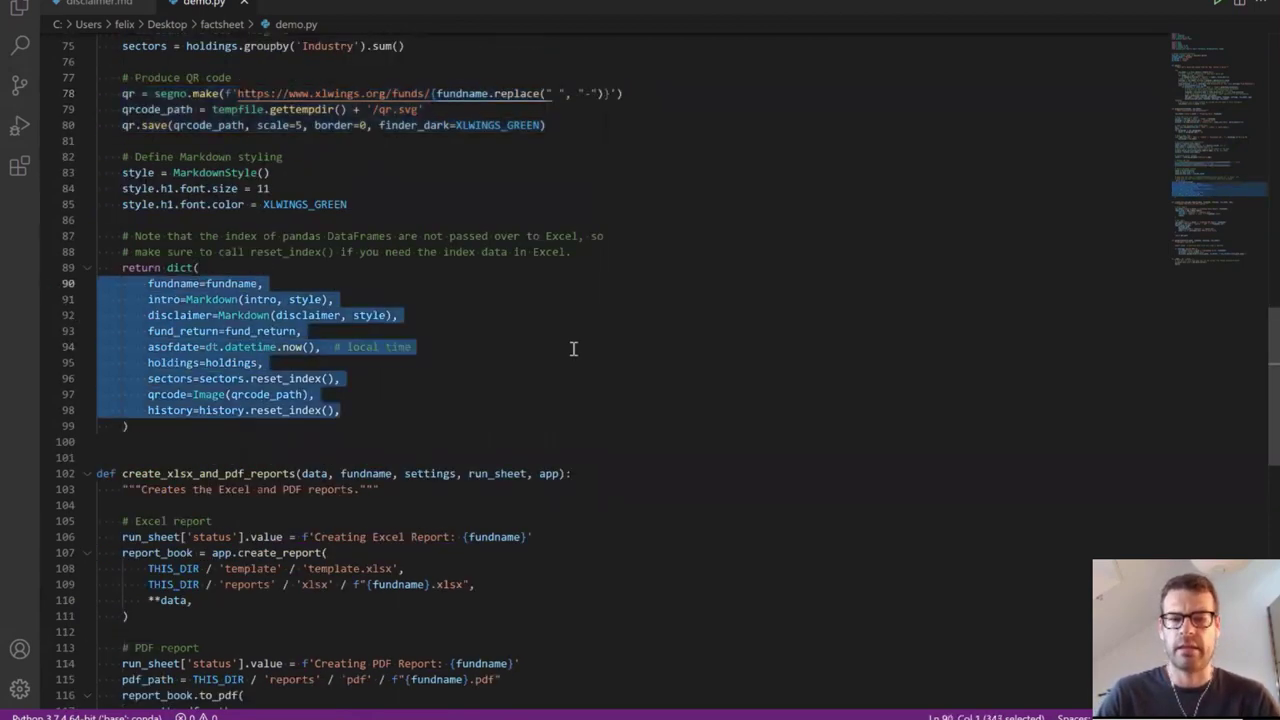
Select the whole create_xlsx_and_pdf_reports function, from its definition to return pdf_path.
scroll(578, 354, "down", 2)
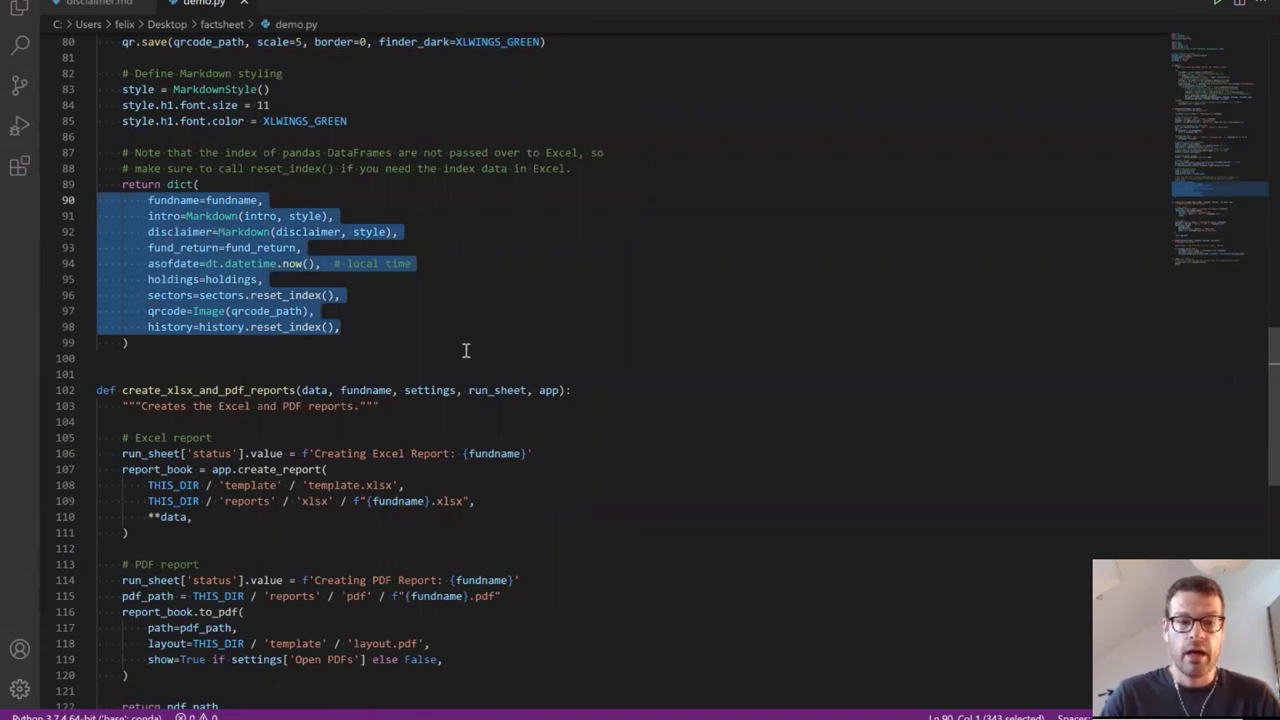
scroll(465, 350, "down", 3)
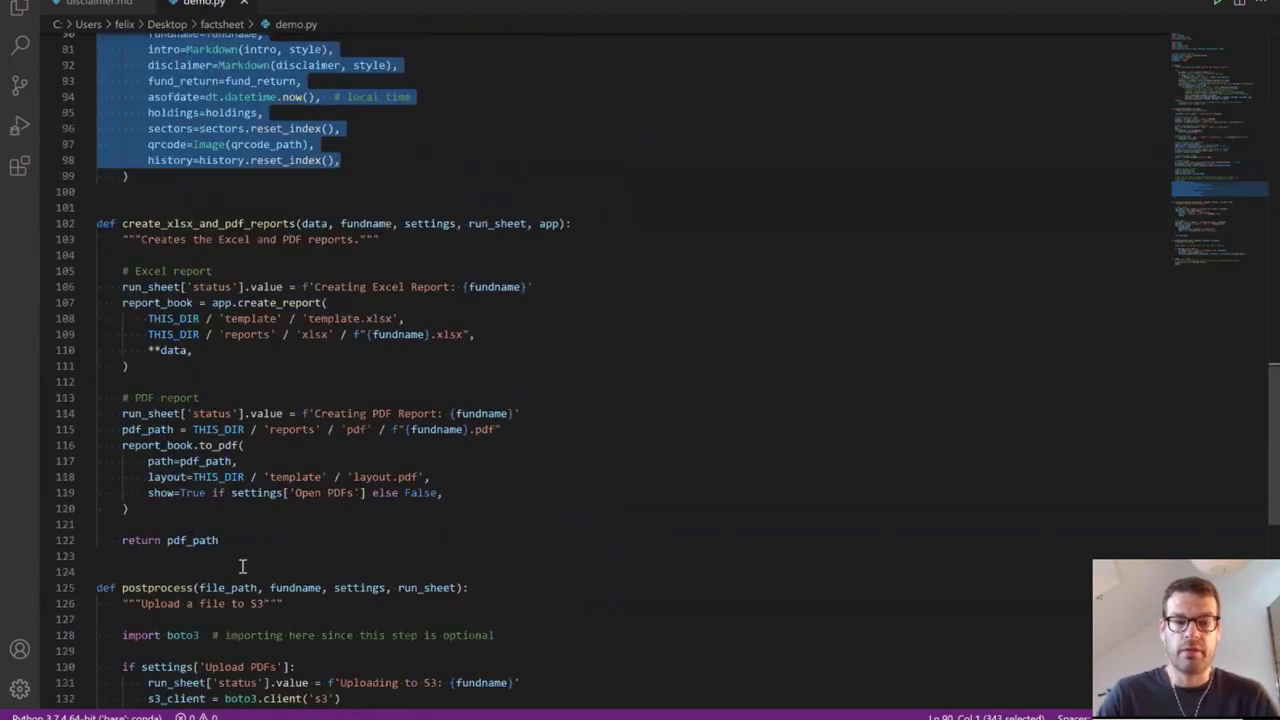
left_click_drag(249, 540, 97, 445)
key("shift+Up")
key("shift+Up")
key("shift+Up")
key("shift+Up")
key("shift+Up")
key("shift+Up")
key("shift+Up")
key("shift+Up")
key("shift+Up")
key("shift+Up")
key("shift+Up")
key("shift+Up")
key("shift+Up")
key("shift+Up")
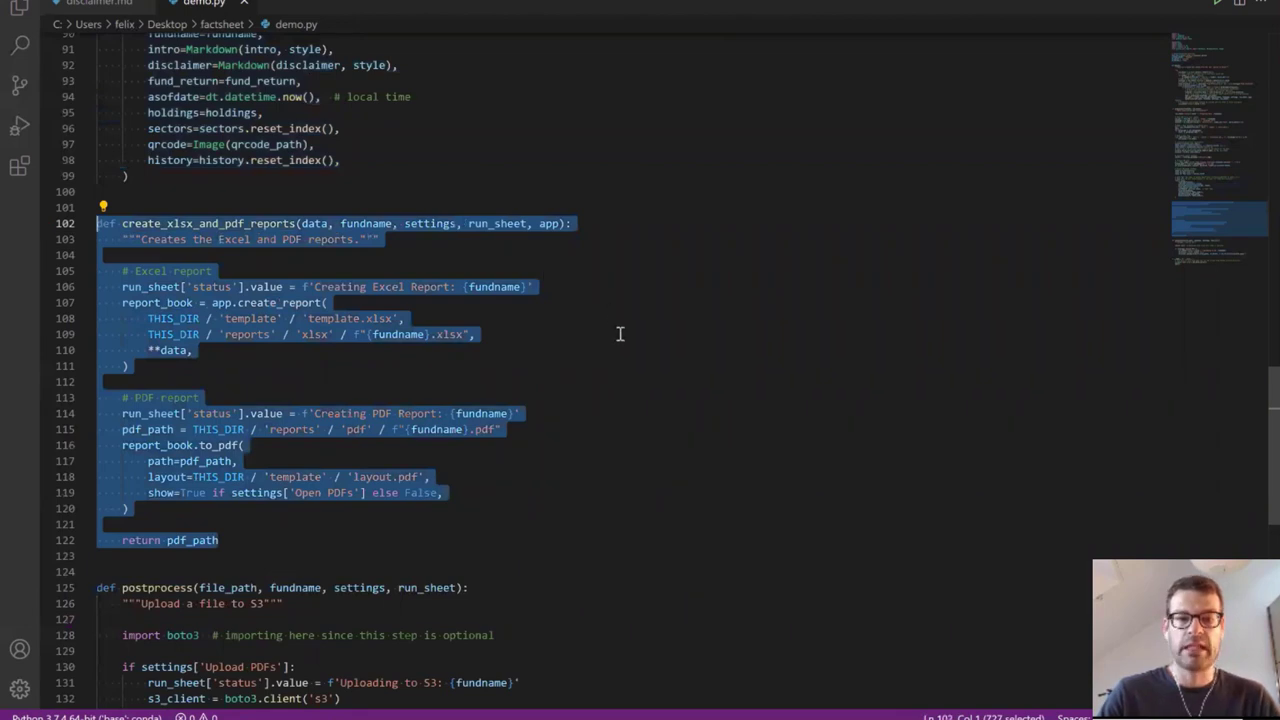
Highlight the create_report call, the to_pdf call and its layout argument pointing to template/layout.pdf.
scroll(620, 334, "down", 2)
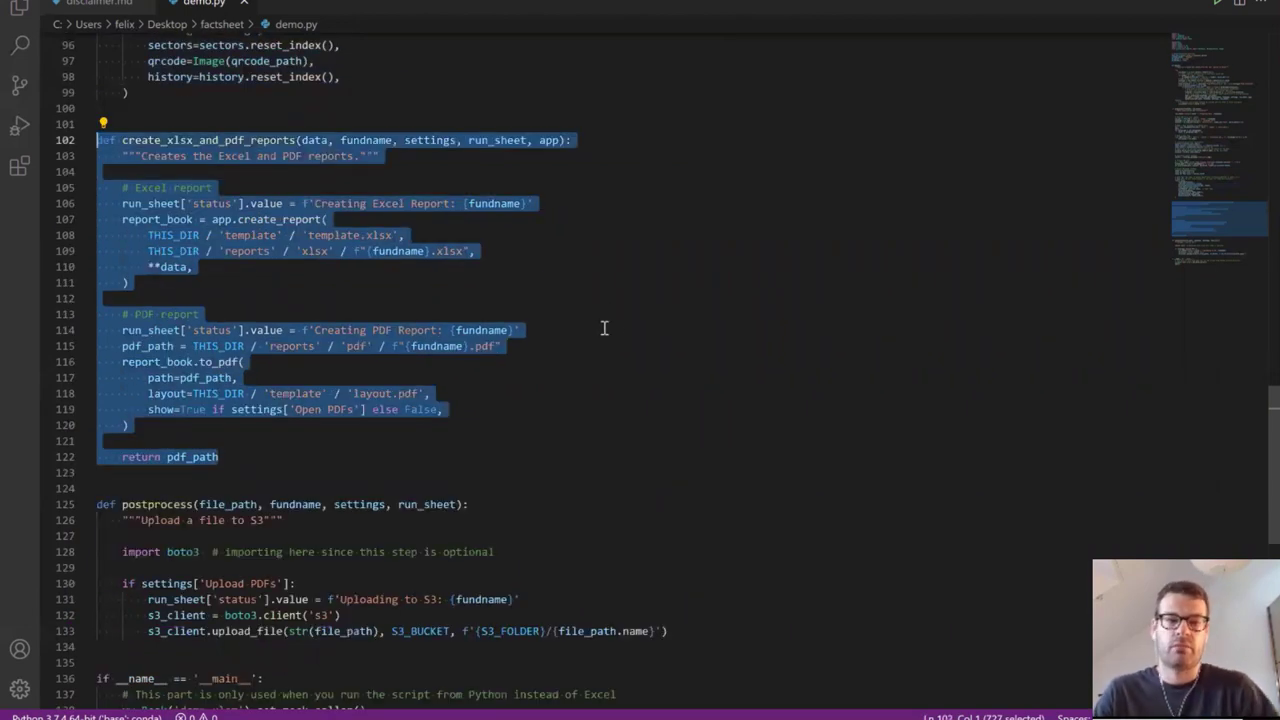
left_click(280, 219)
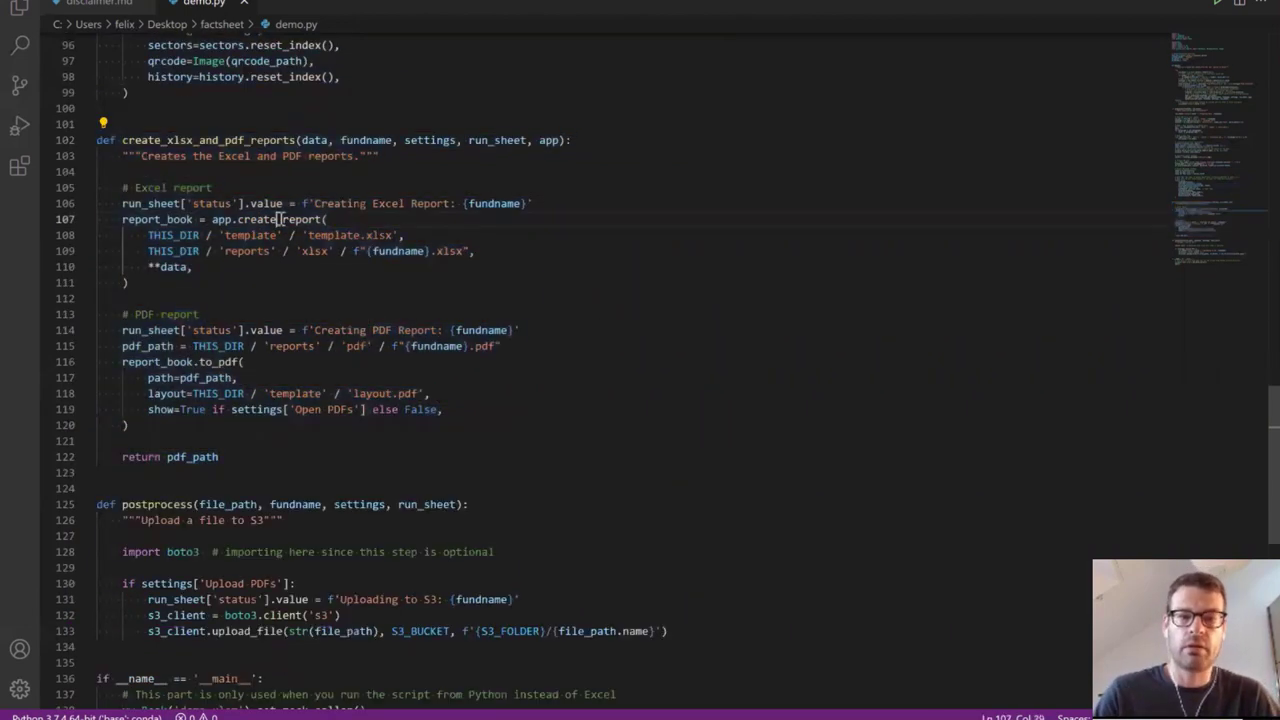
double_click(280, 219)
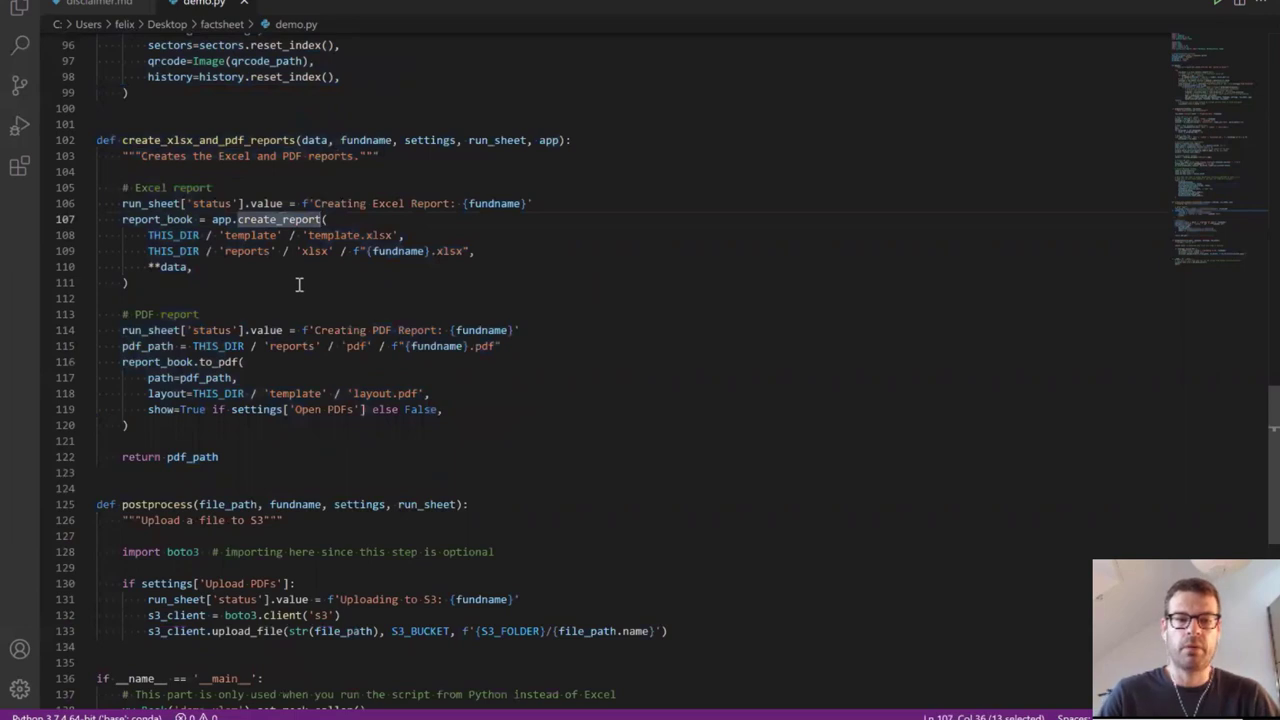
double_click(228, 362)
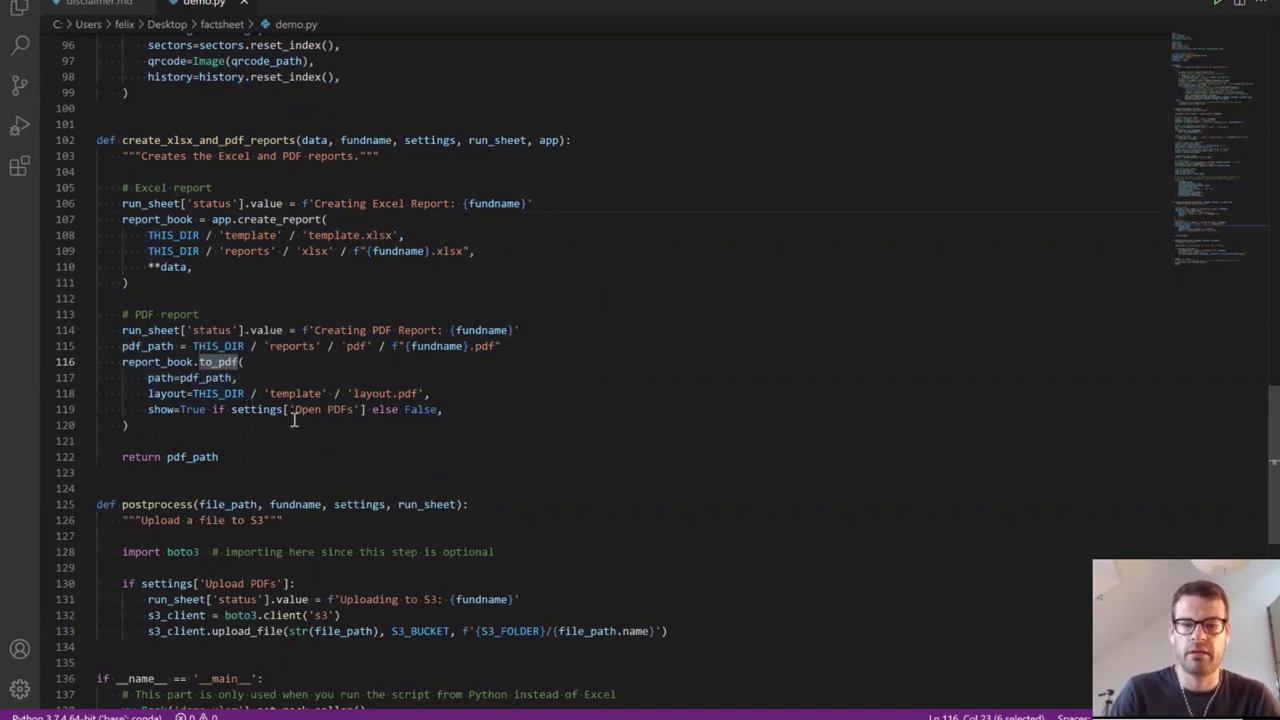
left_click(434, 392)
left_click_drag(430, 393, 101, 393)
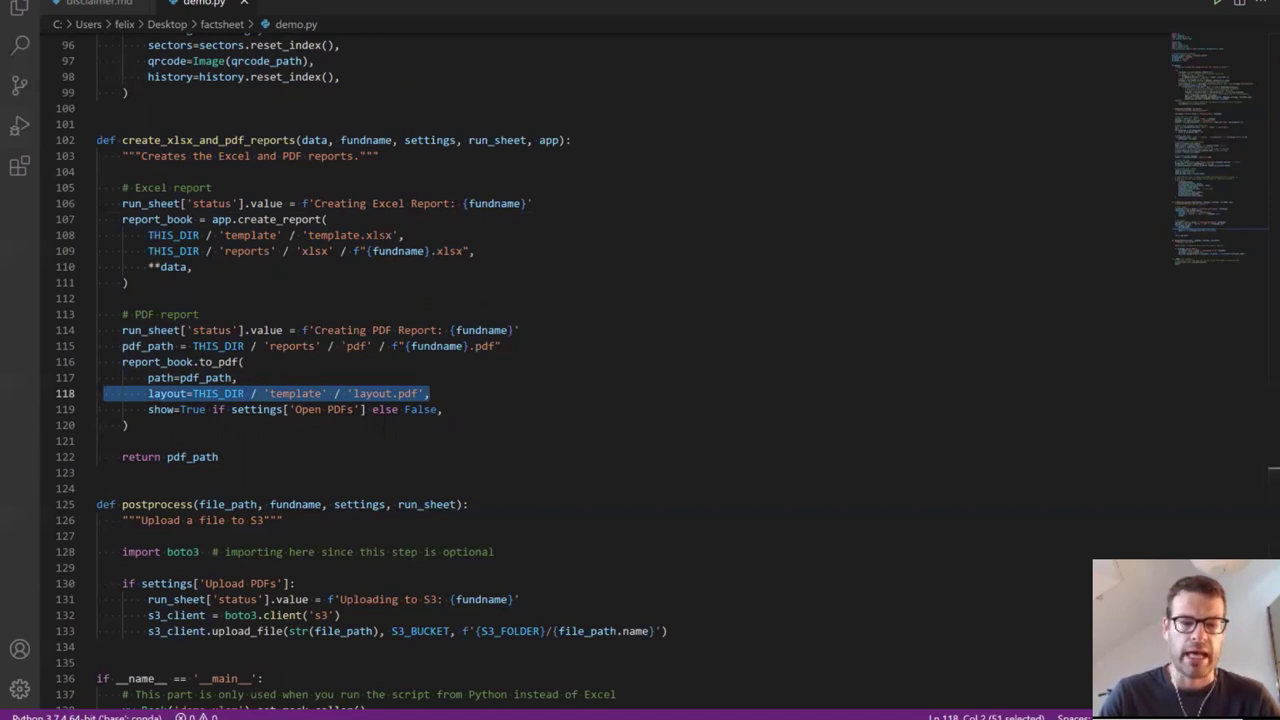
Switch to the factsheet folder in File Explorer, open layout.pdf from the template folder, and maximize the PDF viewer.
key("alt+Tab")
mouse_move(160, 715)
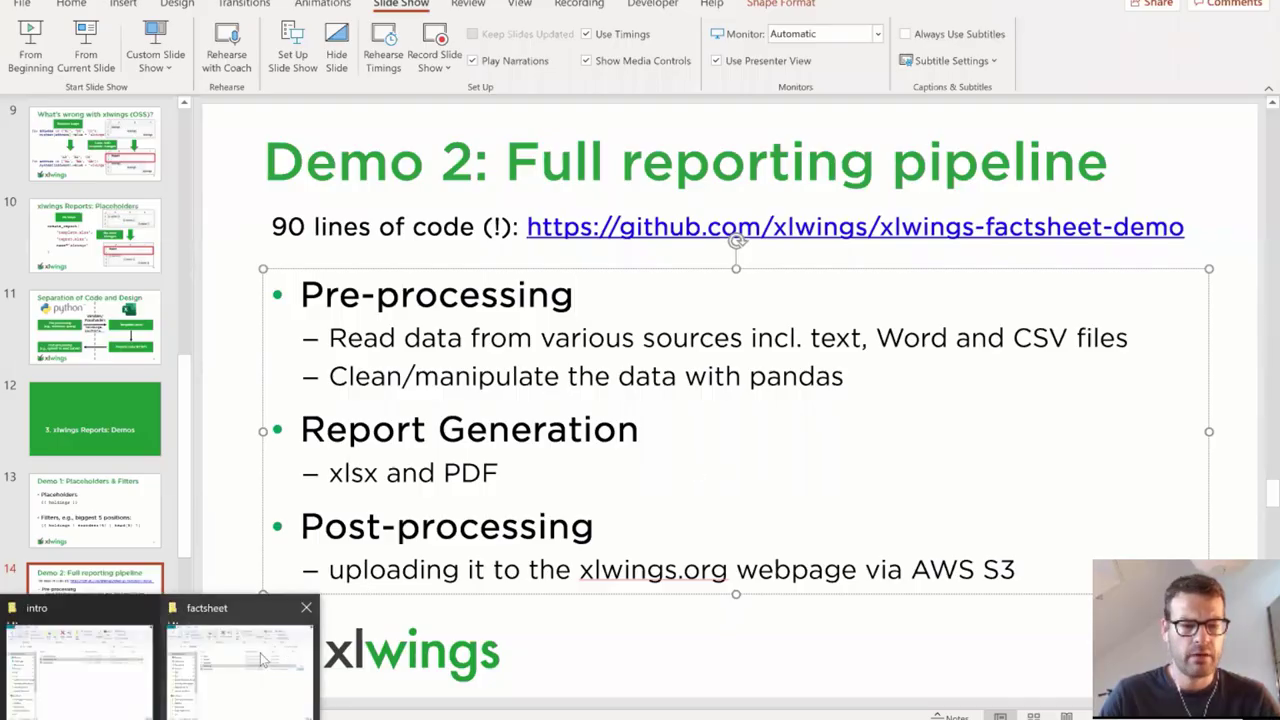
left_click(262, 659)
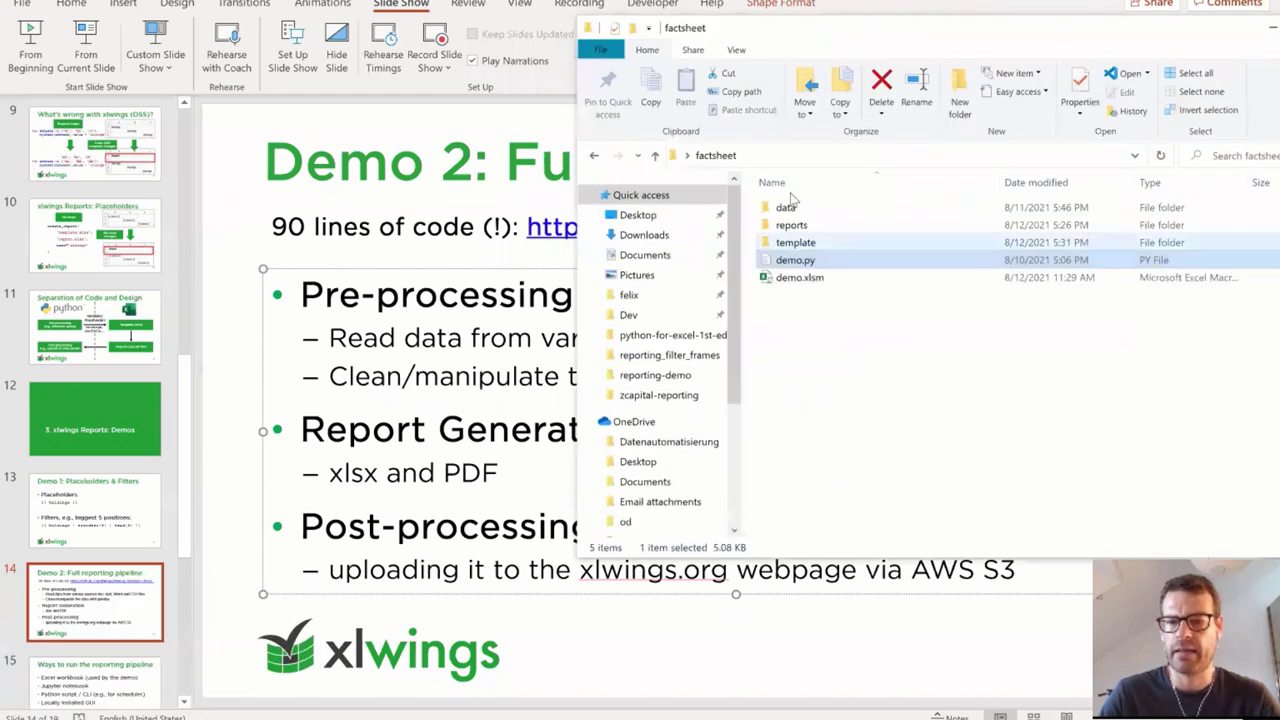
left_click(798, 244)
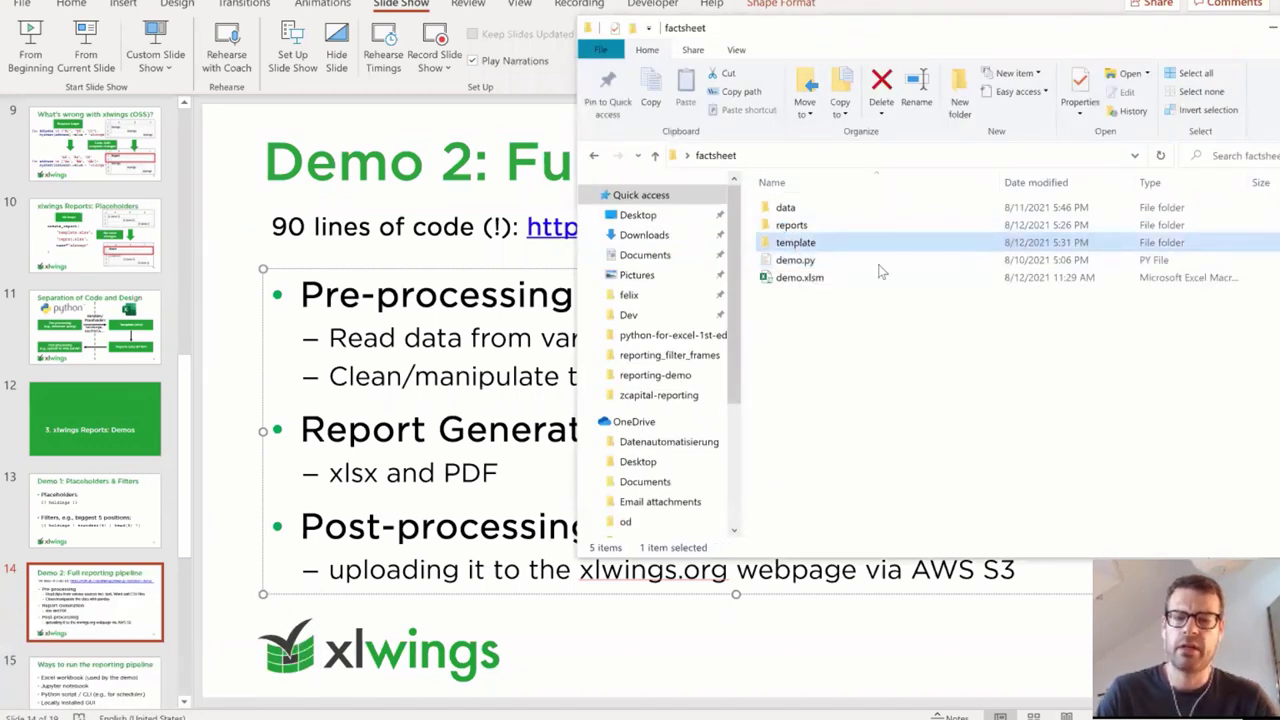
double_click(865, 240)
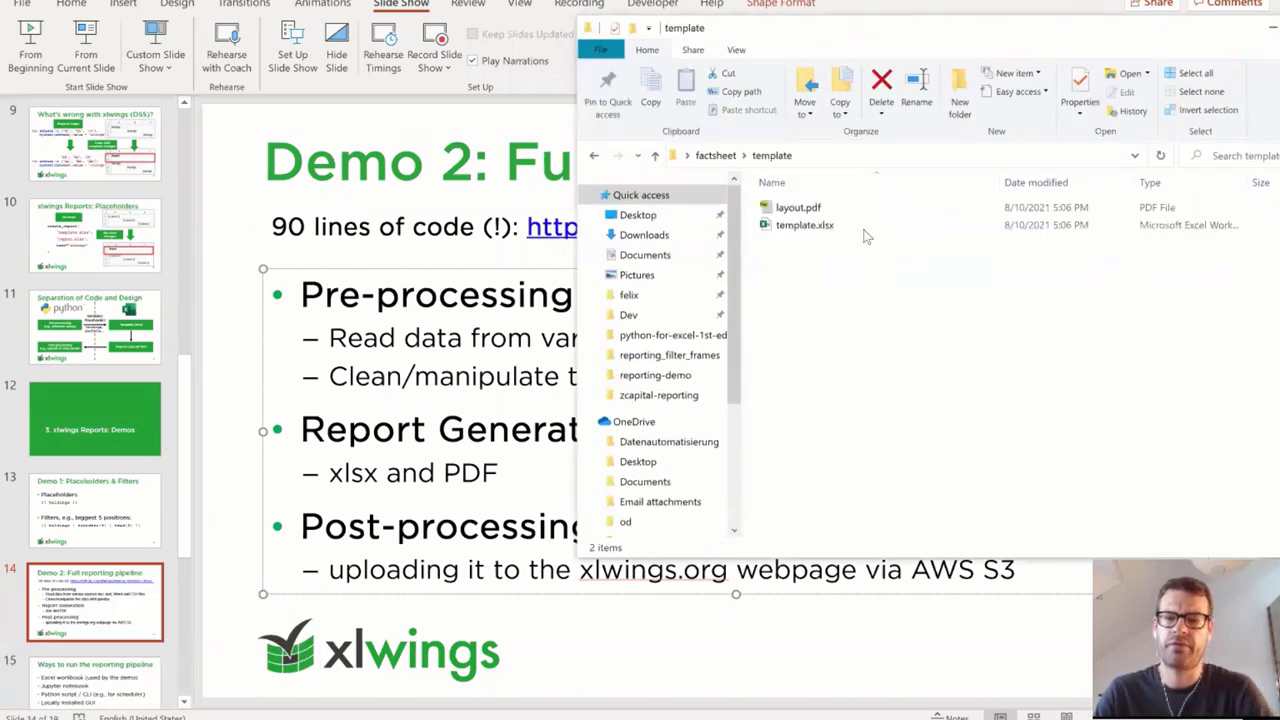
double_click(798, 208)
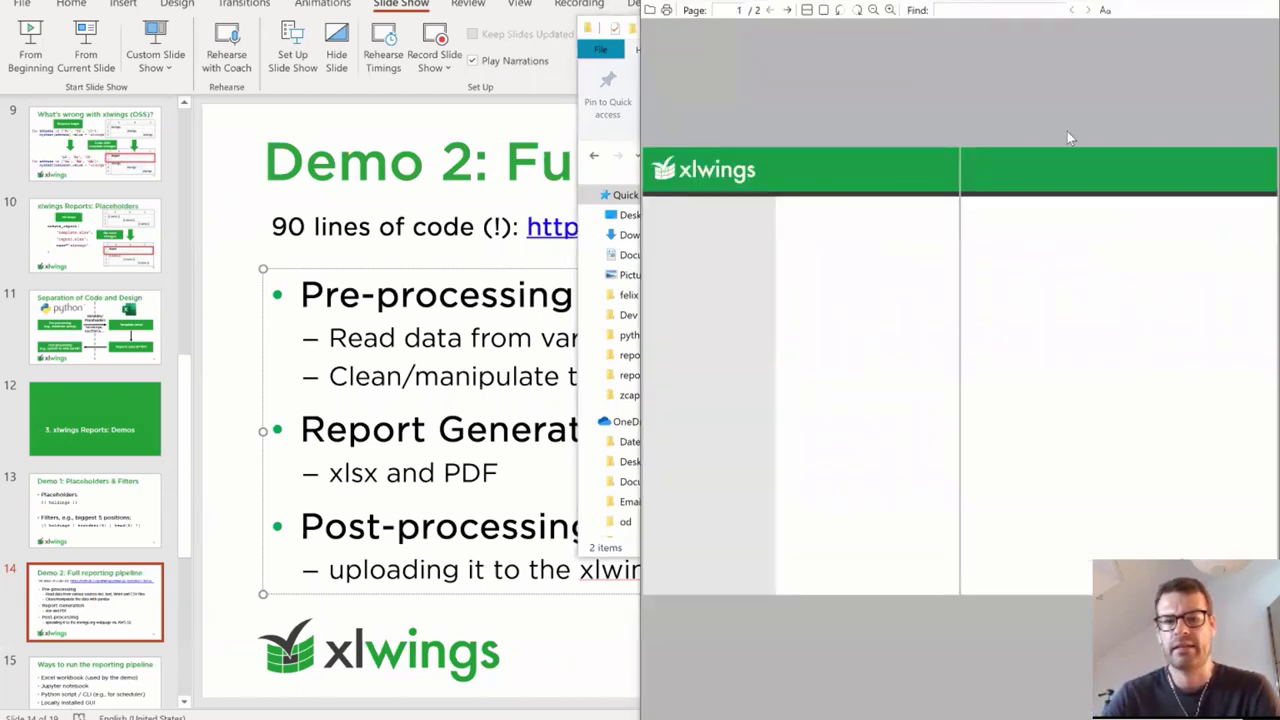
key("super+Up")
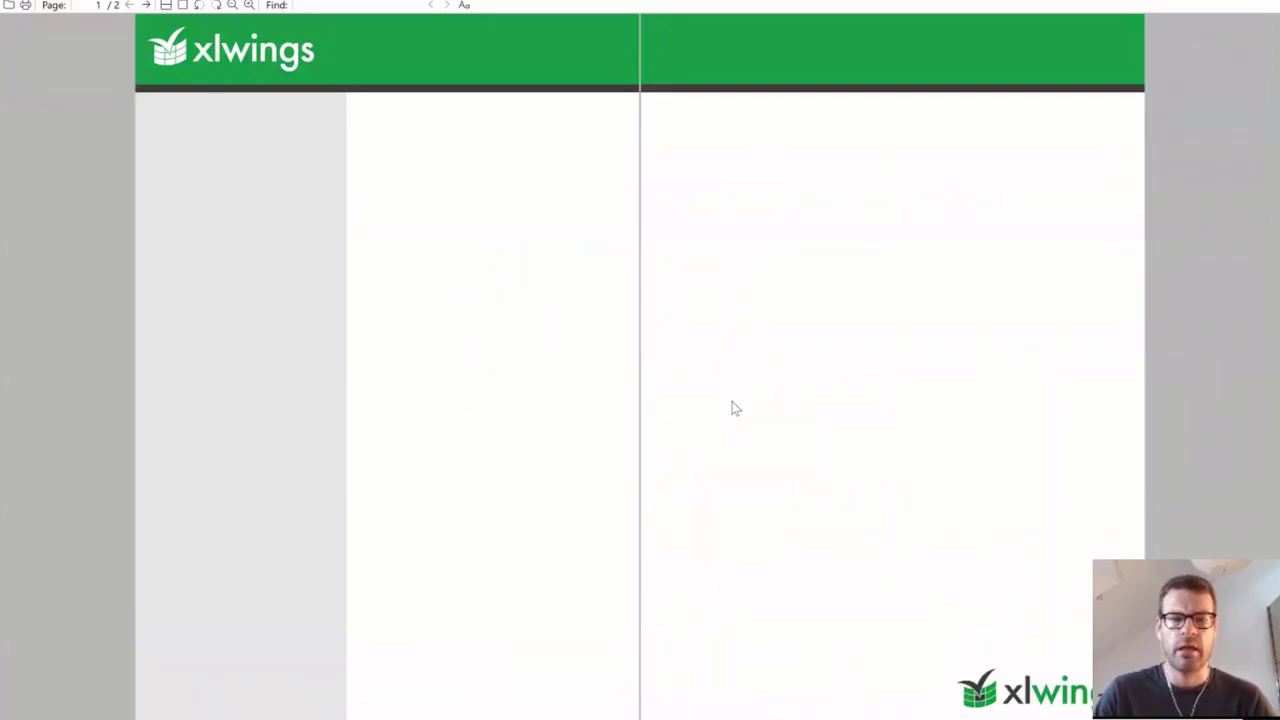